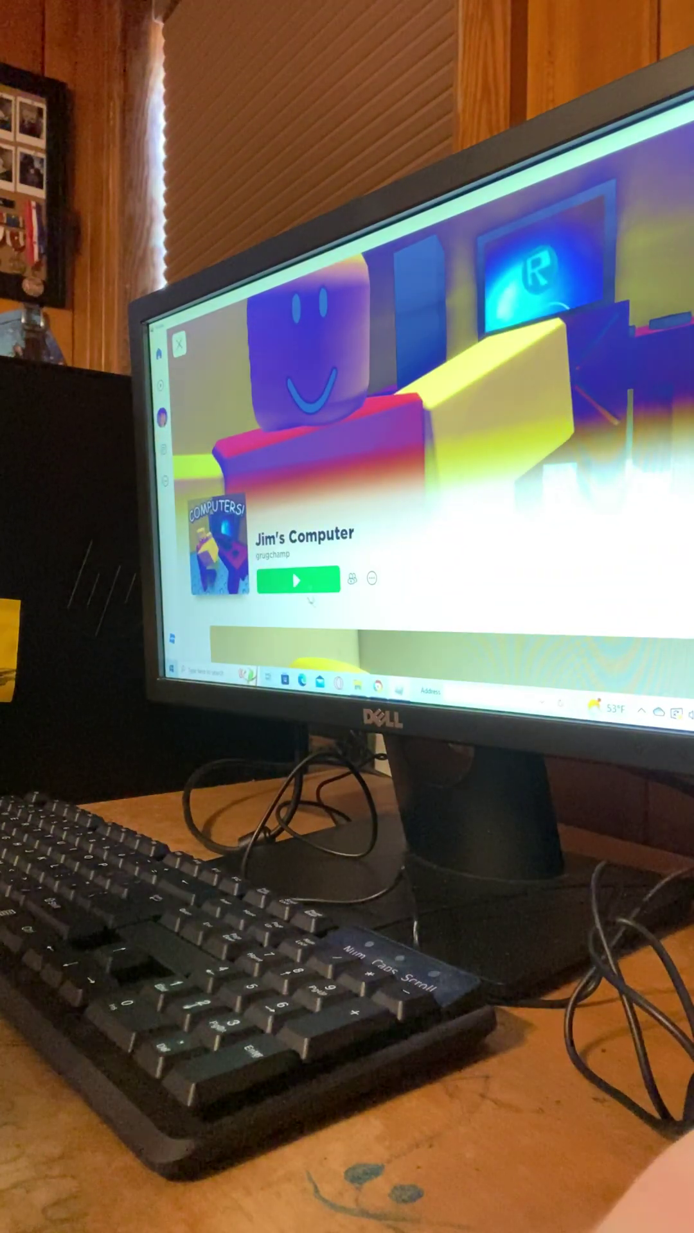
- Launch Jim's Computer from its game page and wait through the Day 1 intro
{"action": "left_click", "coordinate": [311, 577]}
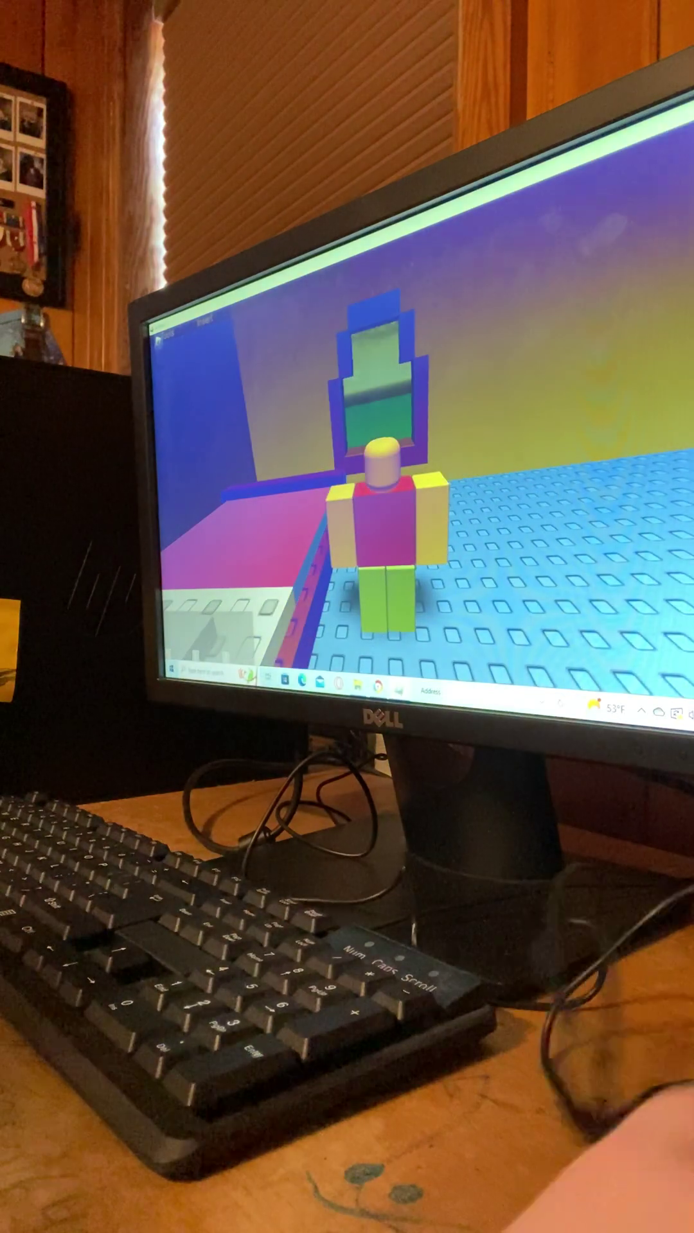
- Rotate the camera around the avatar, looking down the hallway and behind it
{"action": "key", "text": "Right"}
{"action": "key", "text": "Right"}
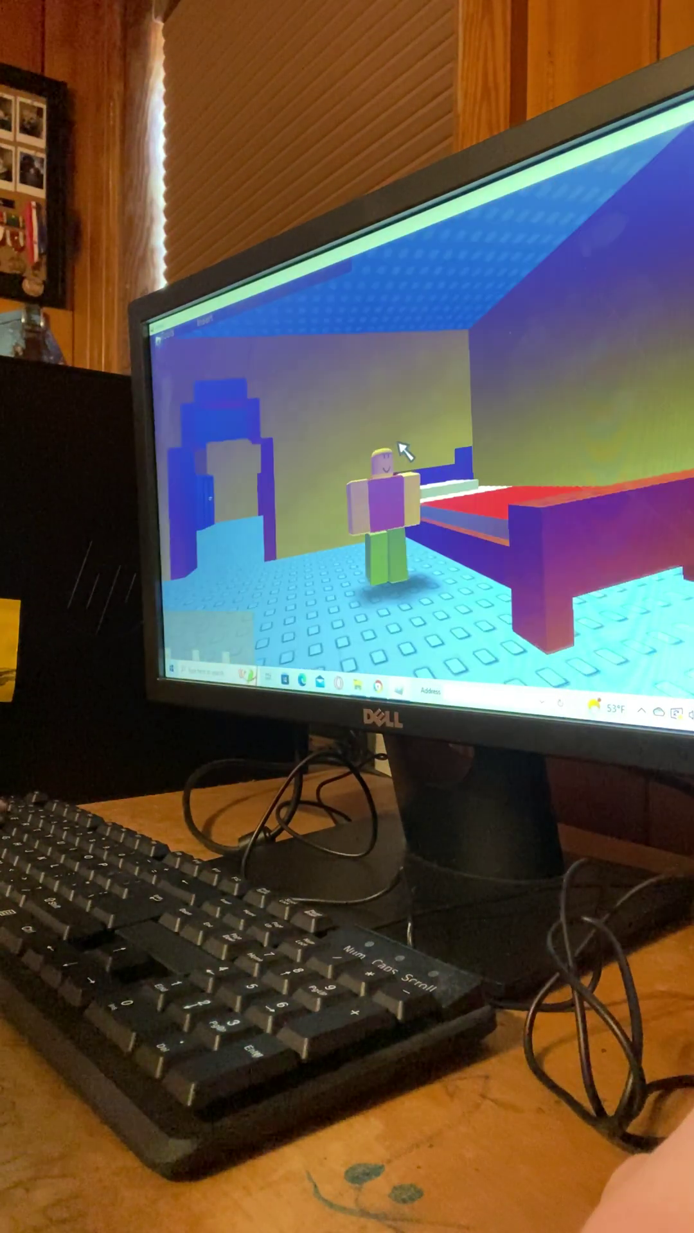
{"action": "key", "text": "Right"}
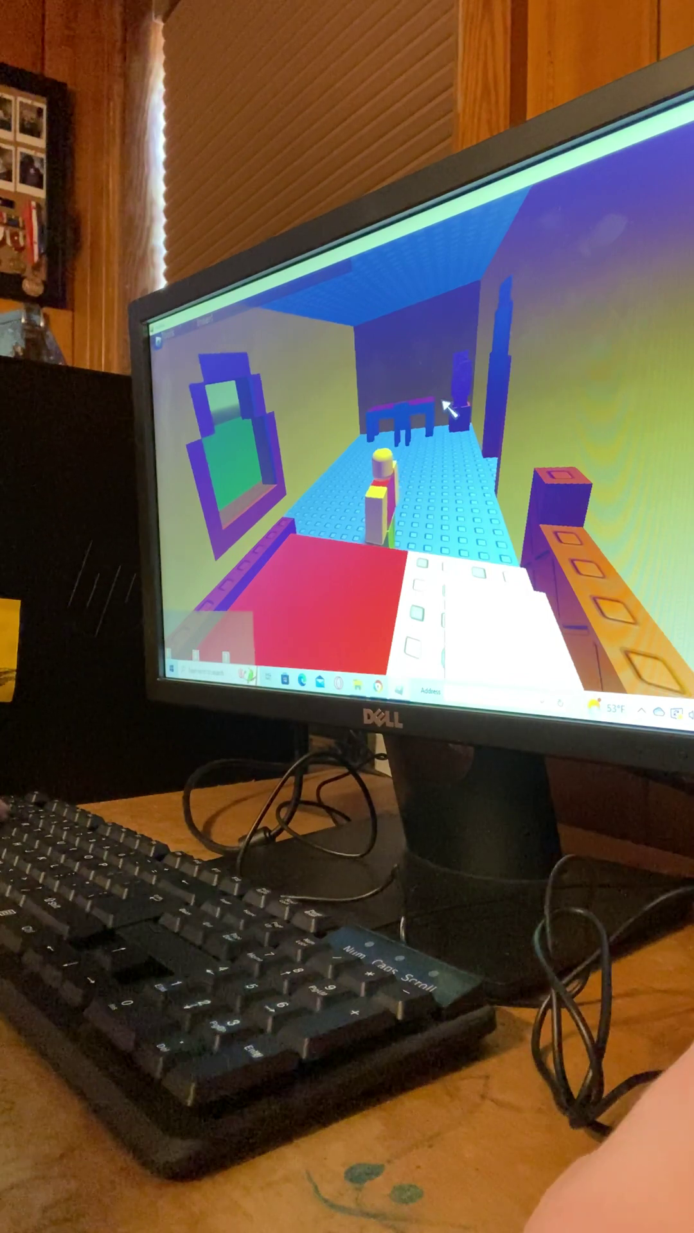
{"action": "key", "text": "Right"}
{"action": "key", "text": "Right"}
{"action": "scroll", "coordinate": [446, 408], "scroll_direction": "up", "scroll_amount": 3}
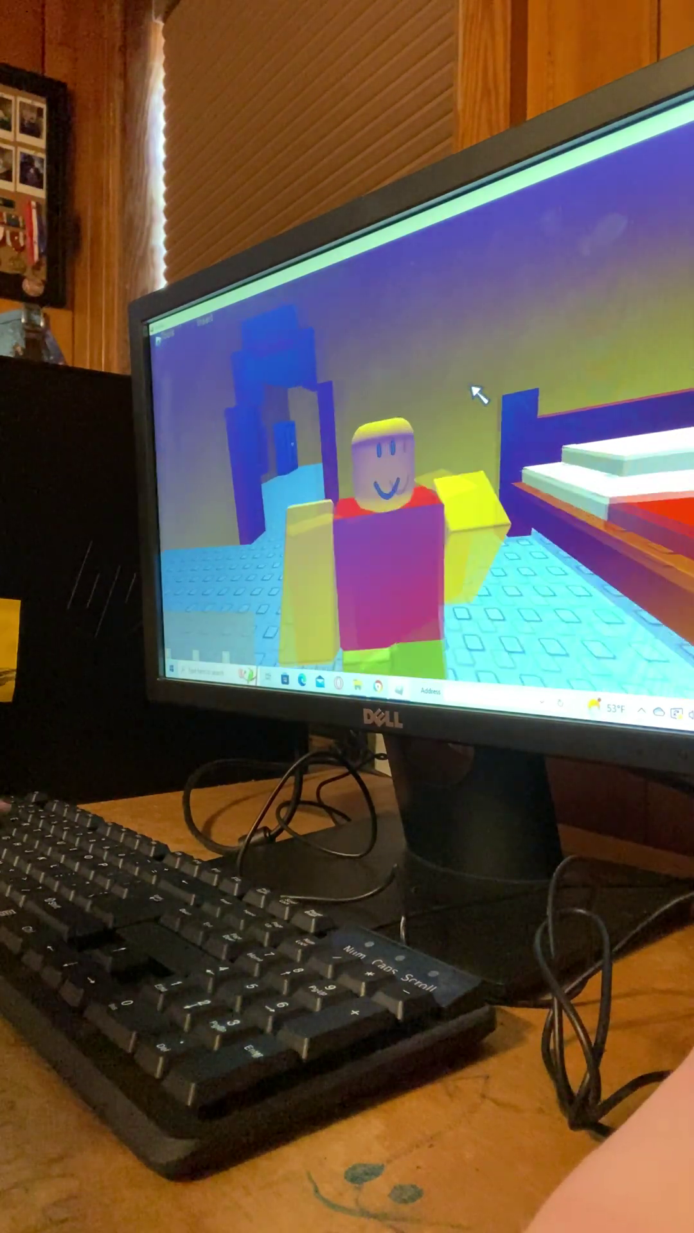
{"action": "key", "text": "Right"}
{"action": "key", "text": "Right"}
{"action": "scroll", "coordinate": [479, 394], "scroll_direction": "up", "scroll_amount": 2}
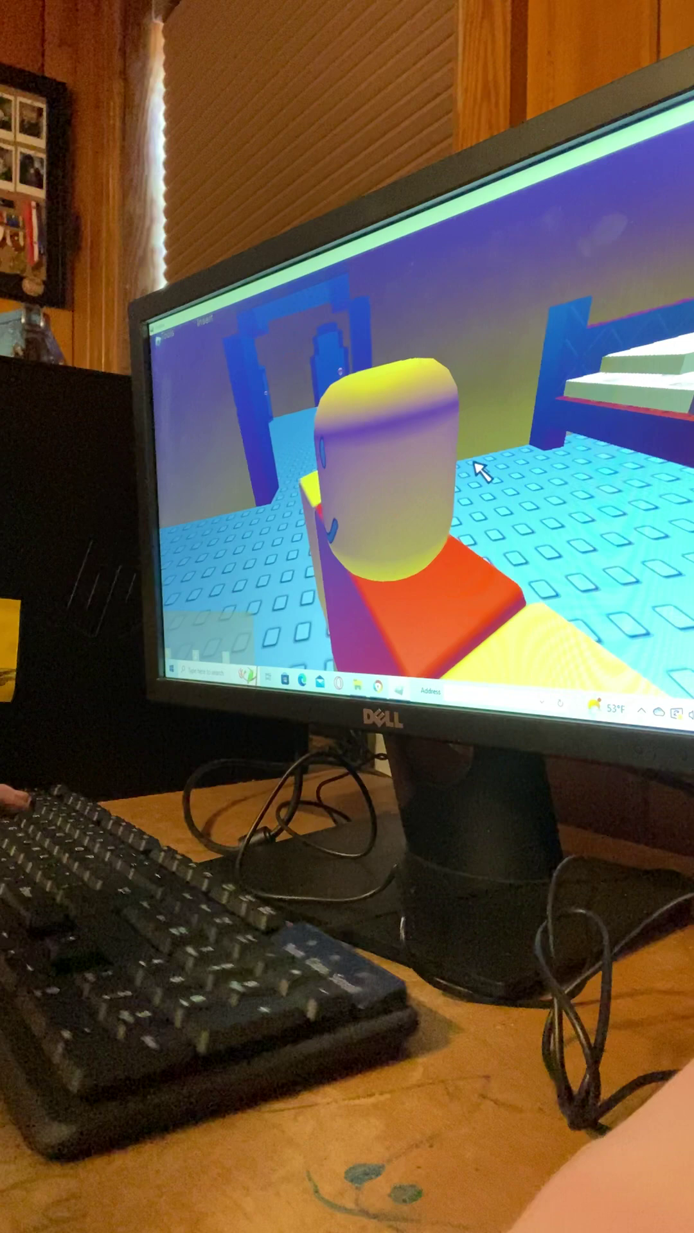
{"action": "scroll", "coordinate": [477, 468], "scroll_direction": "down", "scroll_amount": 3}
- Walk from the bedroom through the doorway into the room with the couch
{"action": "key", "text": "w"}
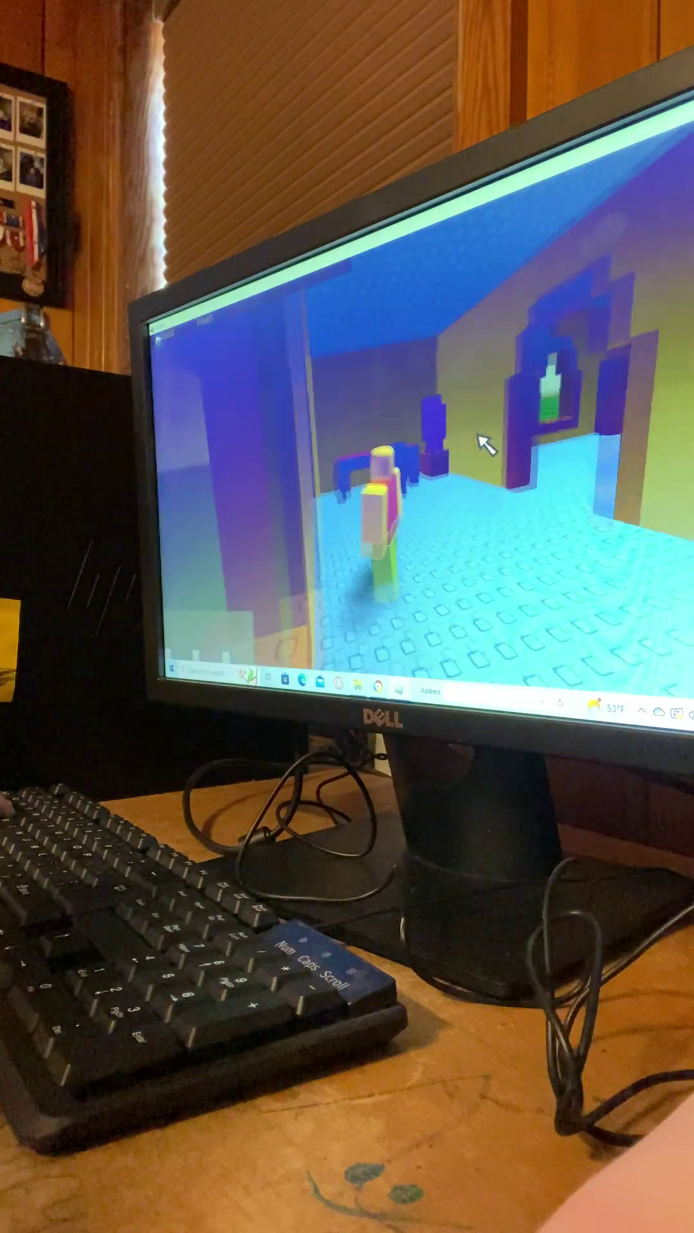
{"action": "scroll", "coordinate": [483, 442], "scroll_direction": "down", "scroll_amount": 3}
{"action": "scroll", "coordinate": [479, 432], "scroll_direction": "up", "scroll_amount": 3}
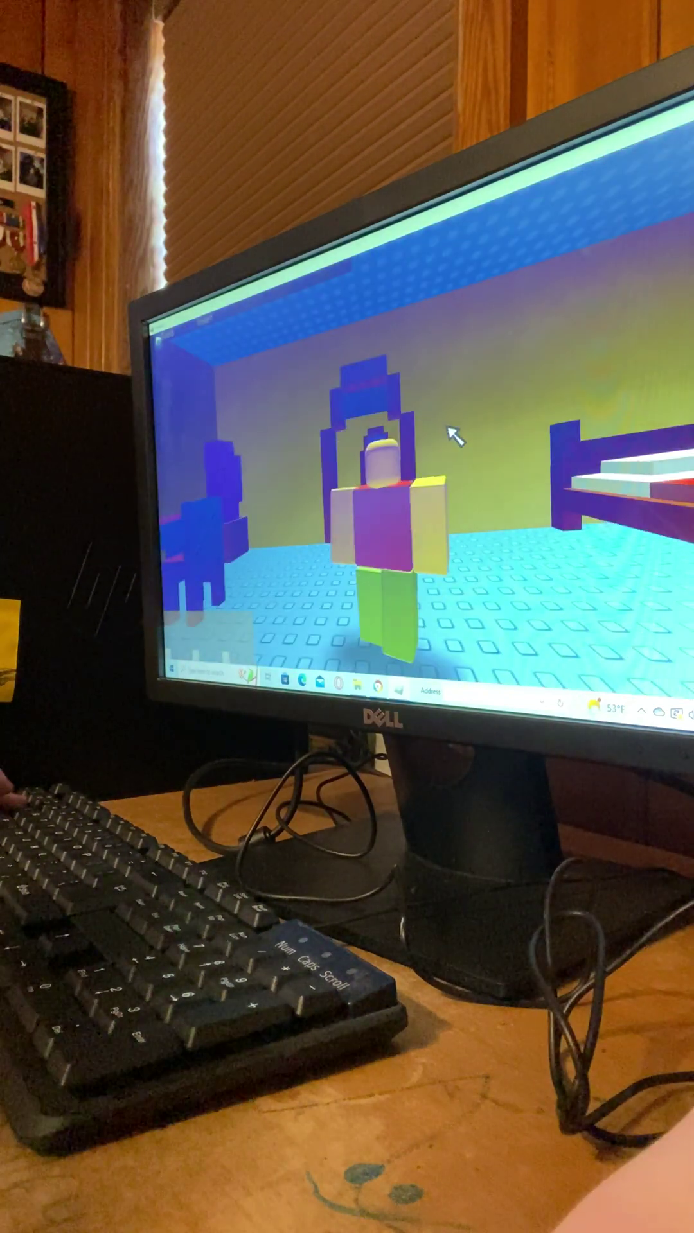
{"action": "key", "text": "w"}
{"action": "key", "text": "w"}
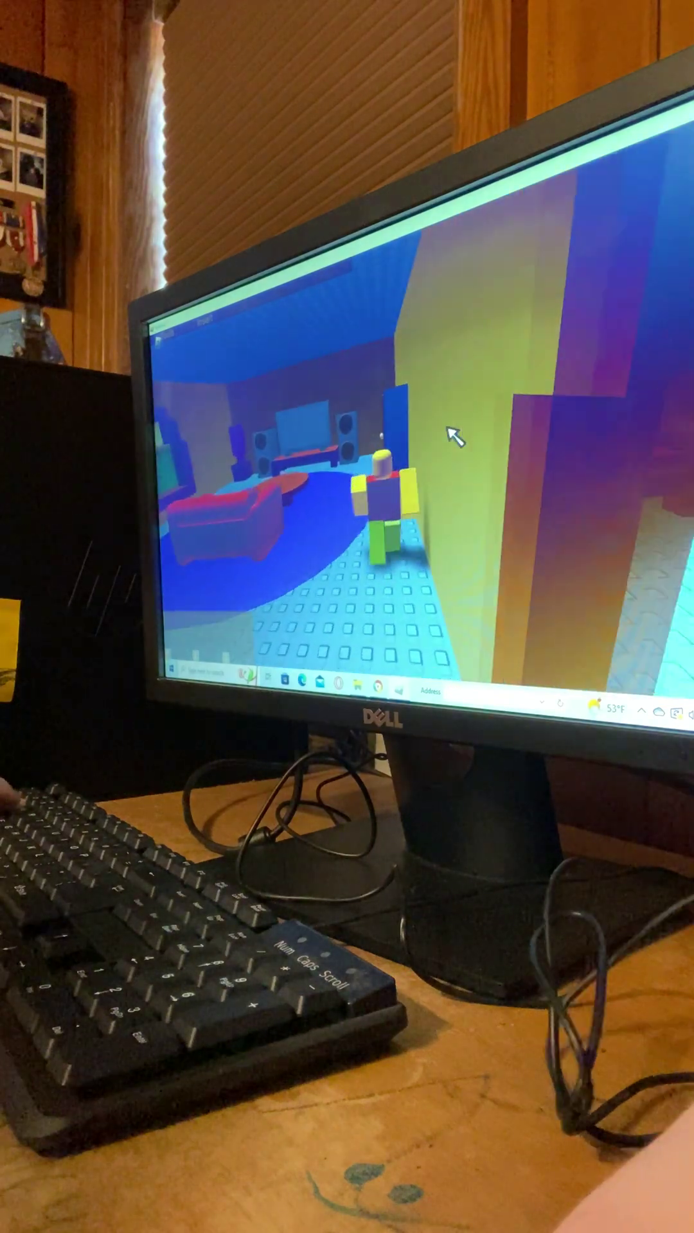
{"action": "mouse_move", "coordinate": [455, 436]}
{"action": "left_mouse_down"}
{"action": "mouse_move", "coordinate": [484, 446]}
{"action": "mouse_move", "coordinate": [520, 482]}
{"action": "left_mouse_up"}
{"action": "key", "text": "w"}
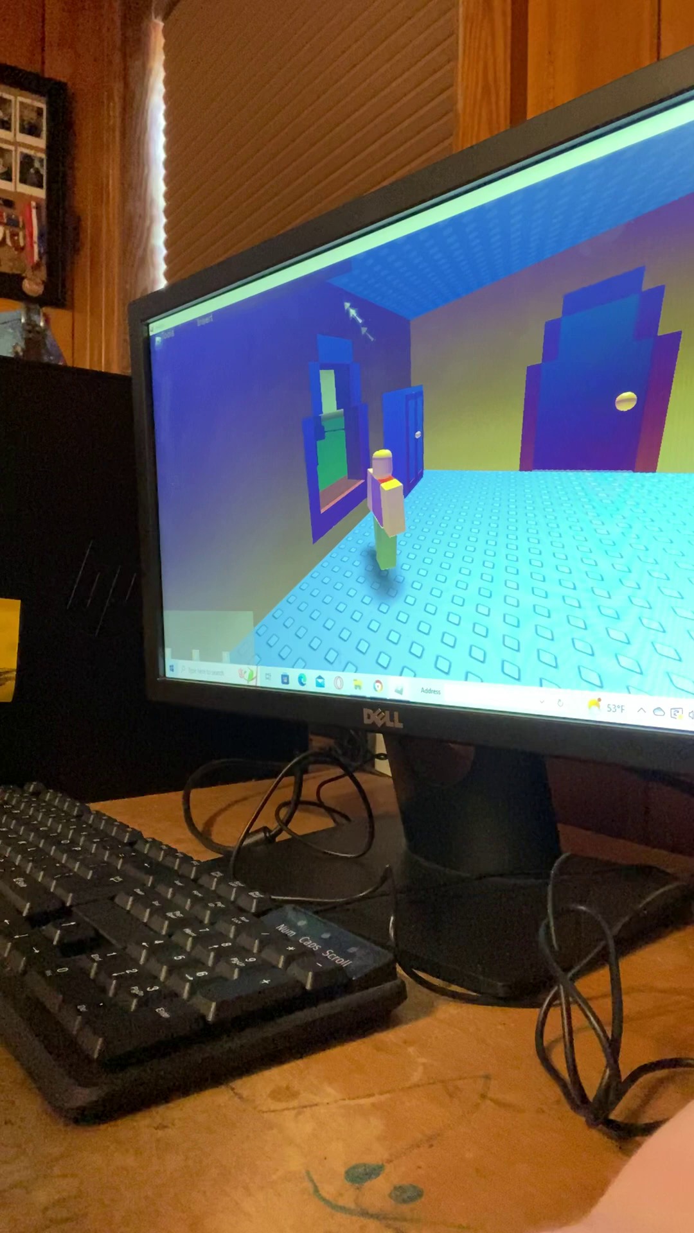
- Walk out to the grassy yard, along the house wall, and back to the doorway
{"action": "left_click_drag", "start_coordinate": [351, 311], "coordinate": [369, 424]}
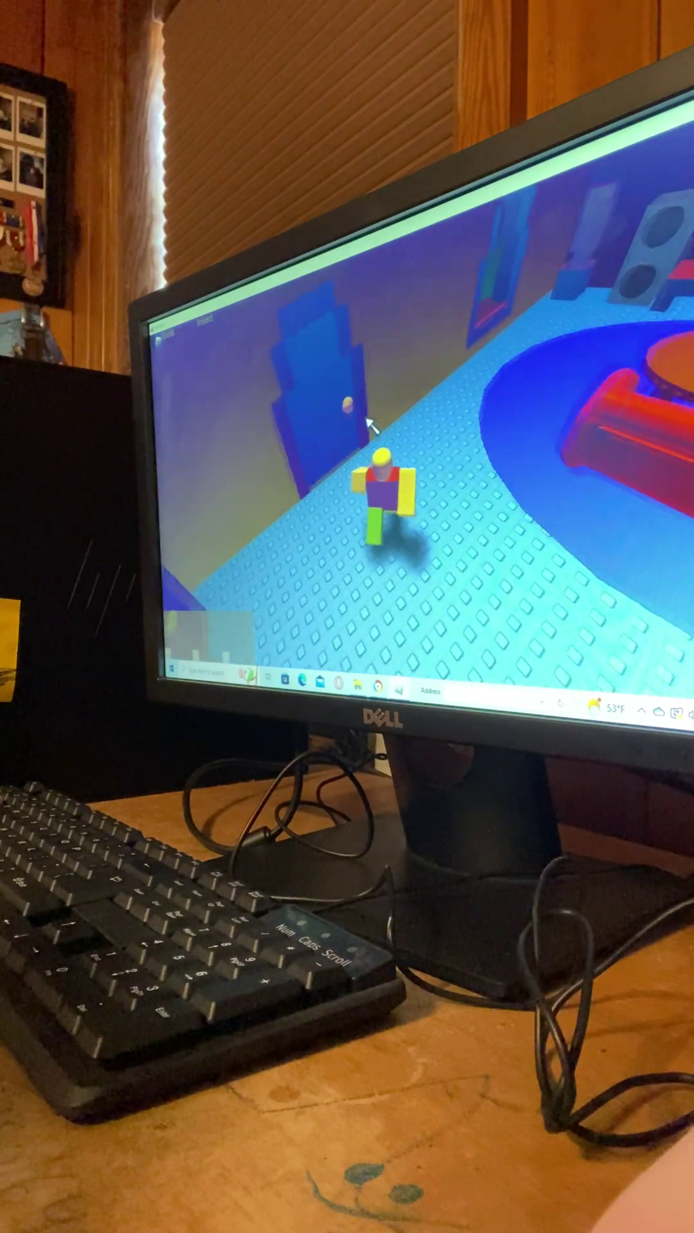
{"action": "key", "text": "w"}
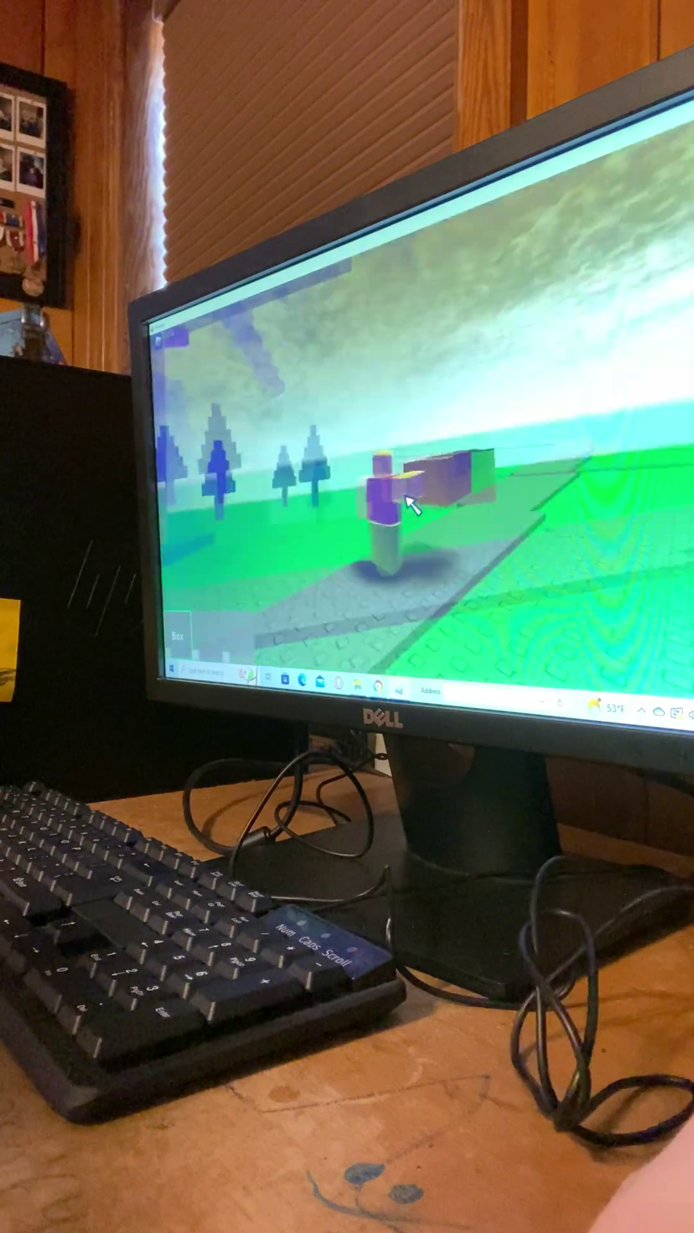
{"action": "left_click_drag", "start_coordinate": [405, 506], "coordinate": [429, 511]}
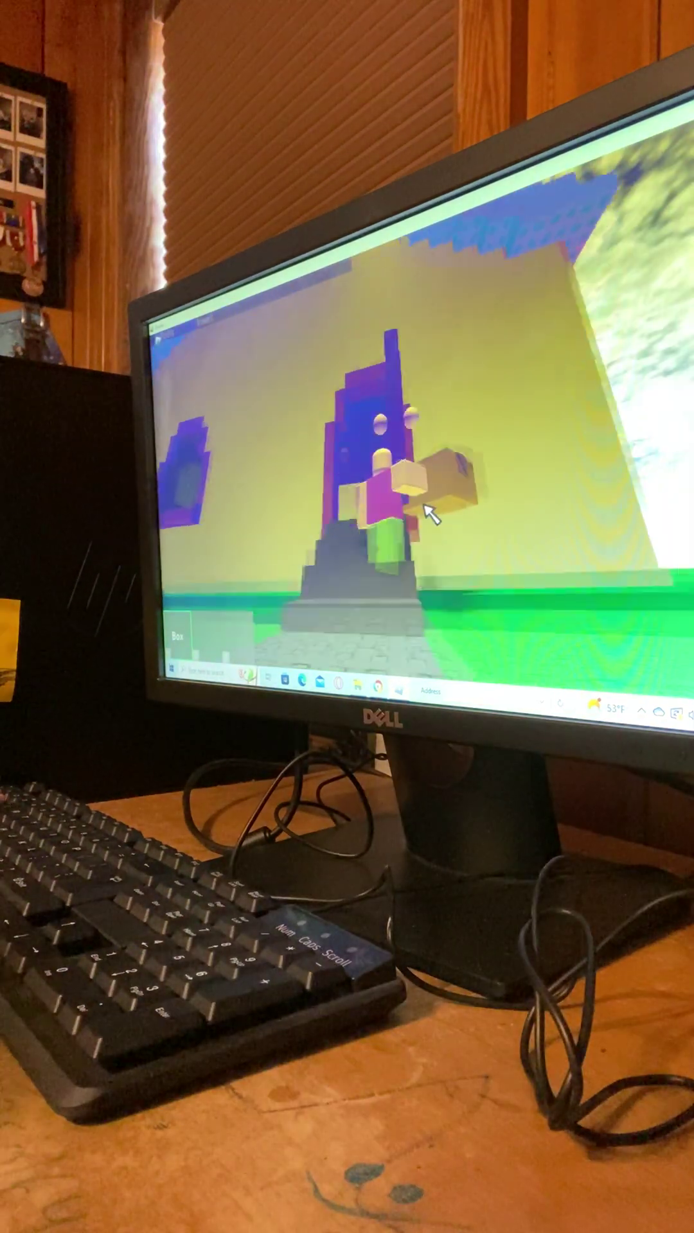
{"action": "key", "text": "a"}
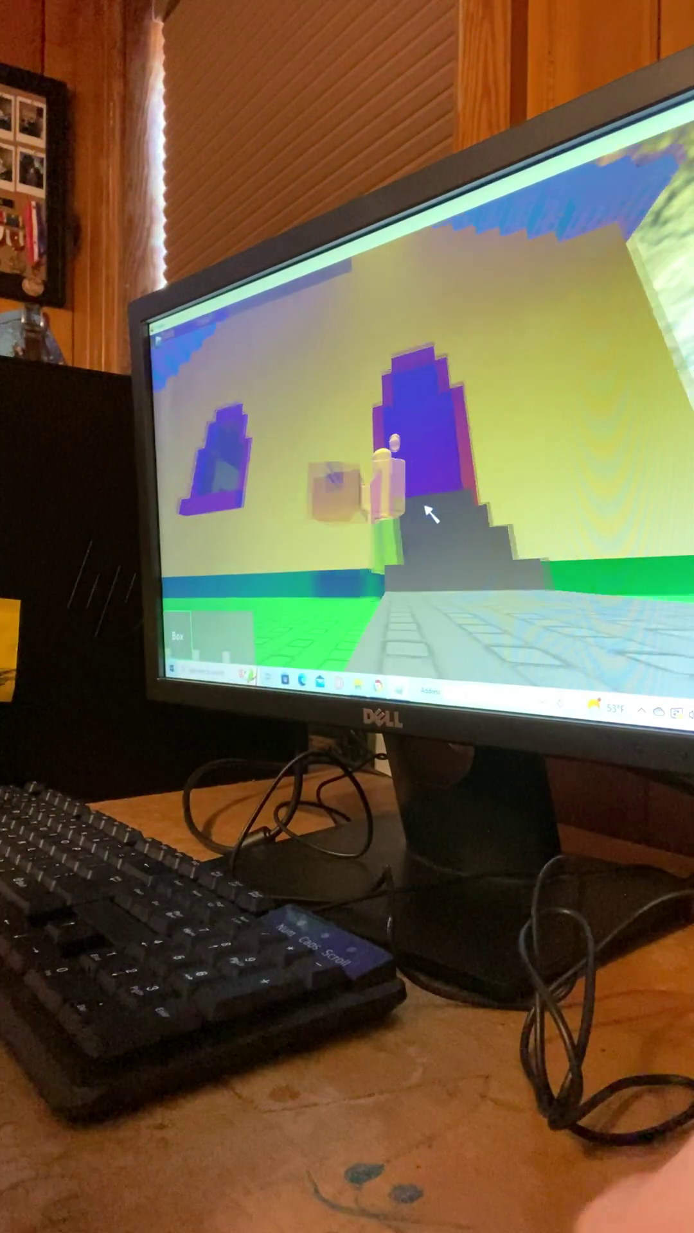
{"action": "left_click_drag", "start_coordinate": [429, 516], "coordinate": [444, 523]}
{"action": "key", "text": "w"}
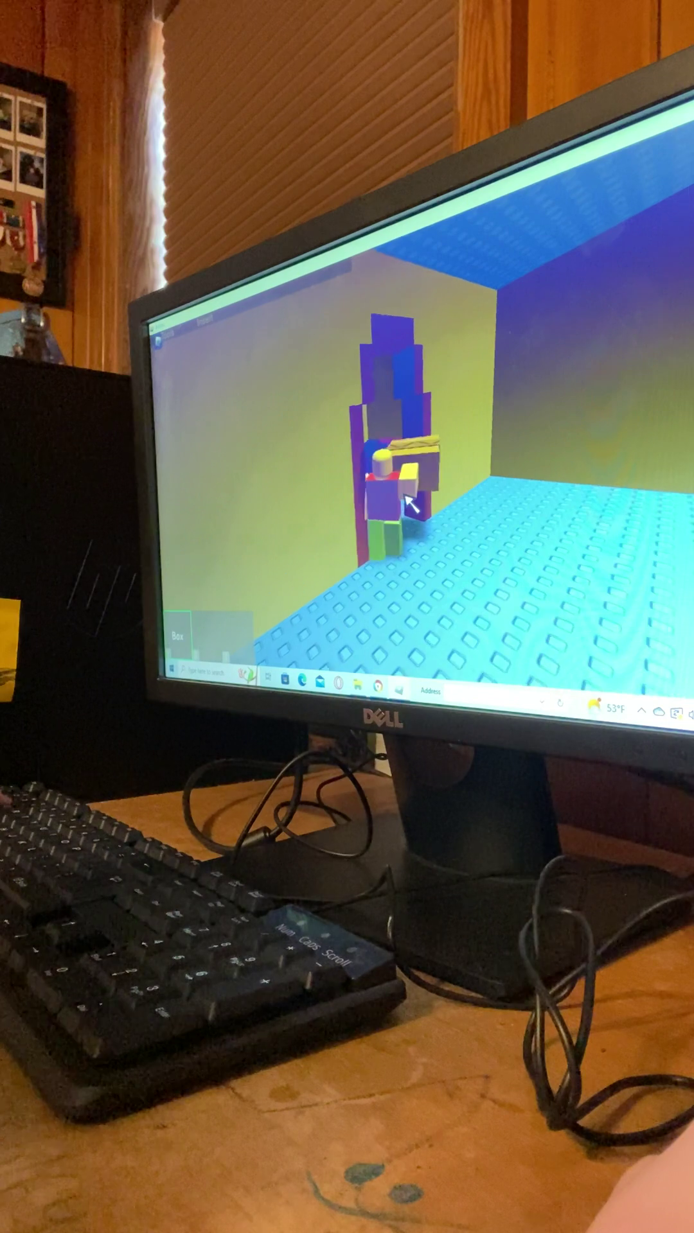
- Walk through the bedroom toward the box beside the couch
{"action": "left_click_drag", "start_coordinate": [424, 512], "coordinate": [419, 509]}
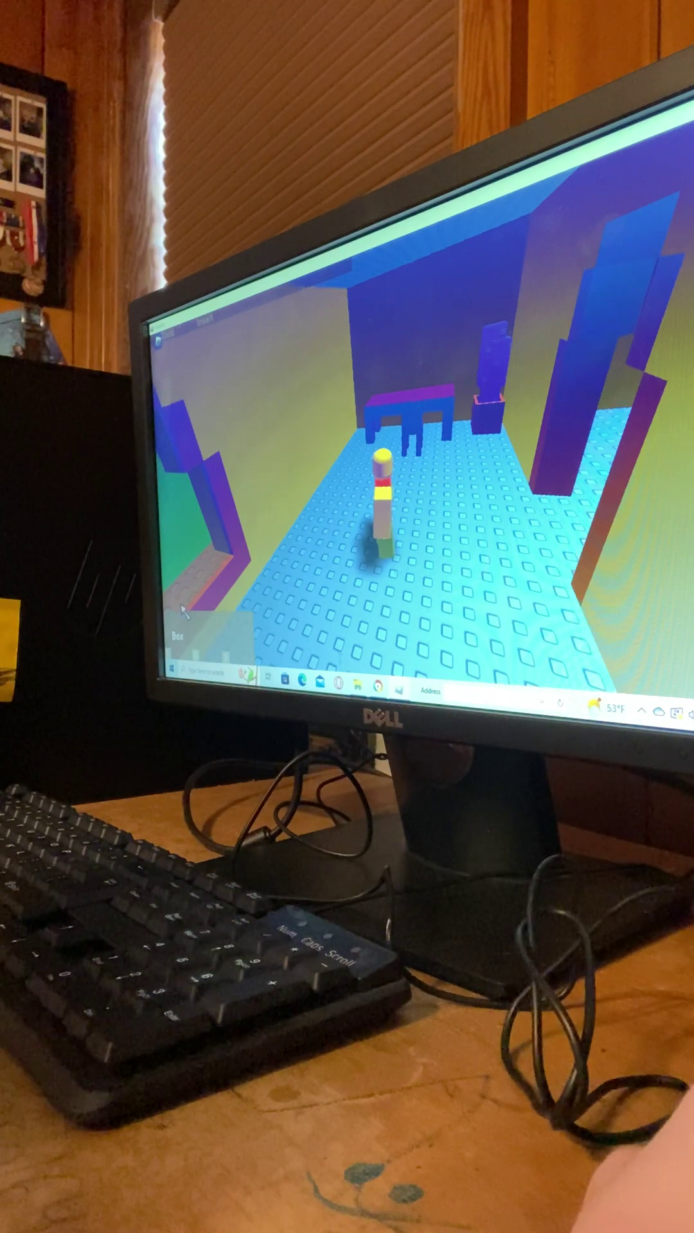
{"action": "left_click_drag", "start_coordinate": [424, 510], "coordinate": [402, 503]}
{"action": "key", "text": "w"}
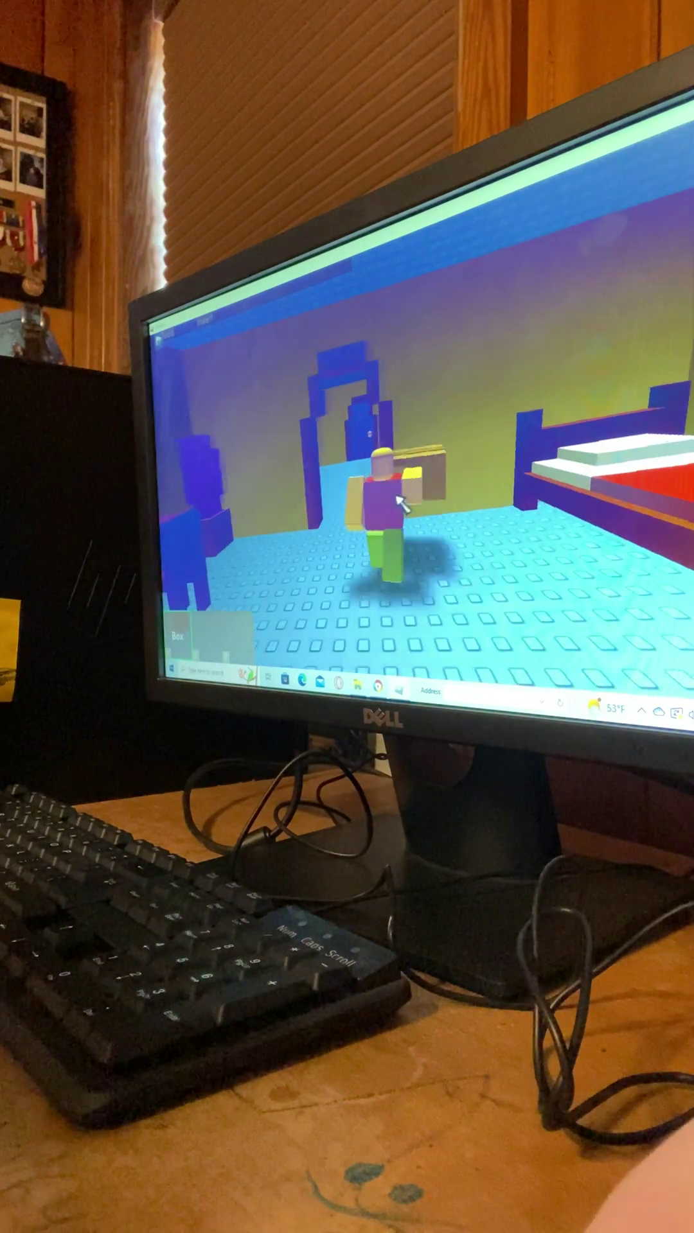
{"action": "scroll", "coordinate": [403, 503], "scroll_direction": "up", "scroll_amount": 3}
{"action": "right_click", "coordinate": [405, 454]}
{"action": "scroll", "coordinate": [404, 452], "scroll_direction": "down", "scroll_amount": 3}
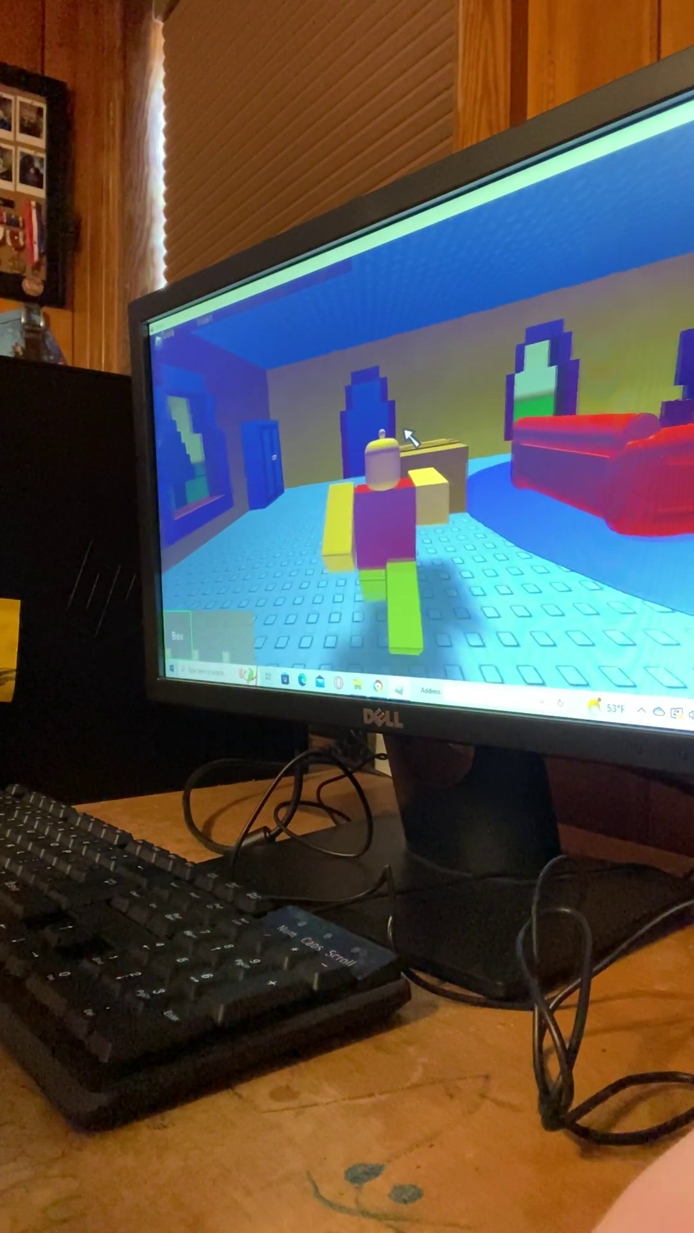
{"action": "key", "text": "w"}
{"action": "left_click_drag", "start_coordinate": [409, 438], "coordinate": [410, 424]}
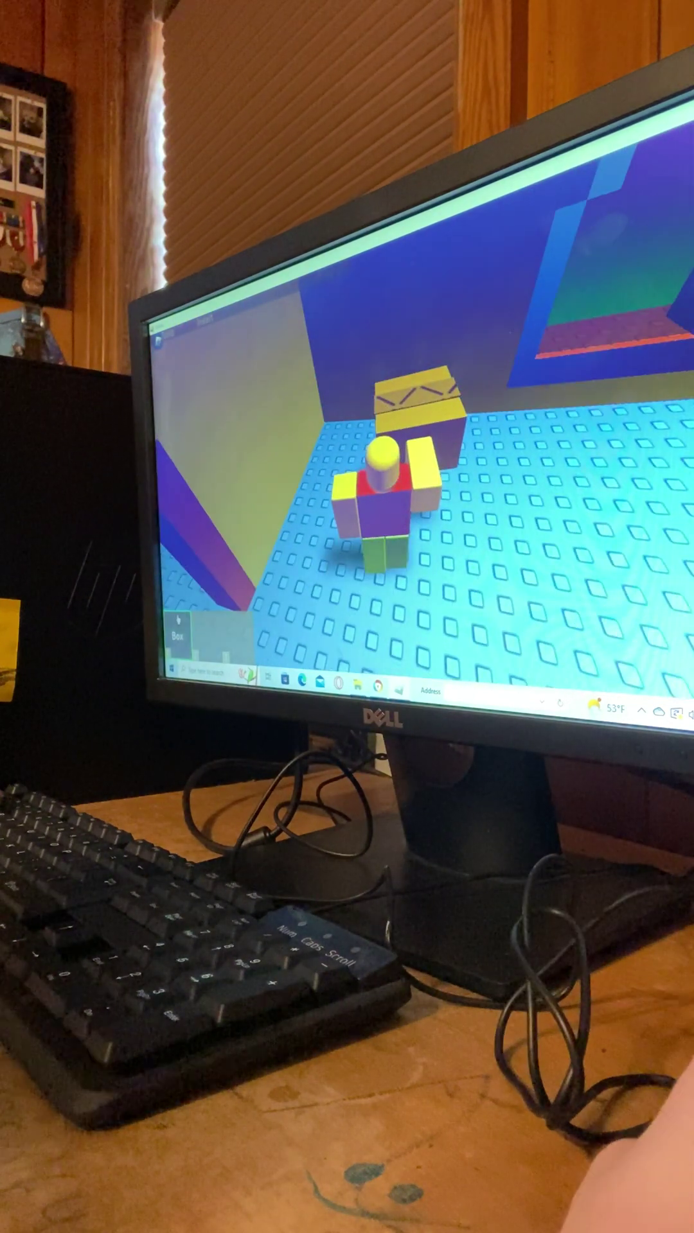
- Pick up the box from the floor and carry it across the room
{"action": "left_click", "coordinate": [384, 385]}
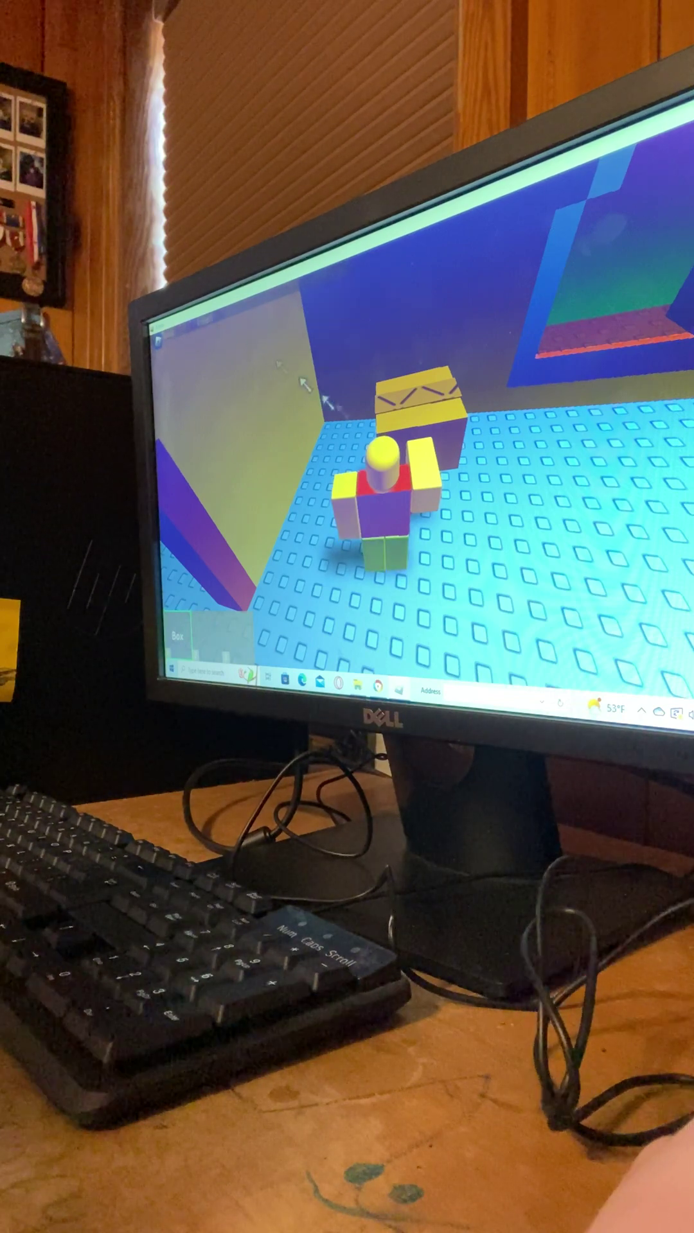
{"action": "left_click_drag", "start_coordinate": [301, 381], "coordinate": [371, 388]}
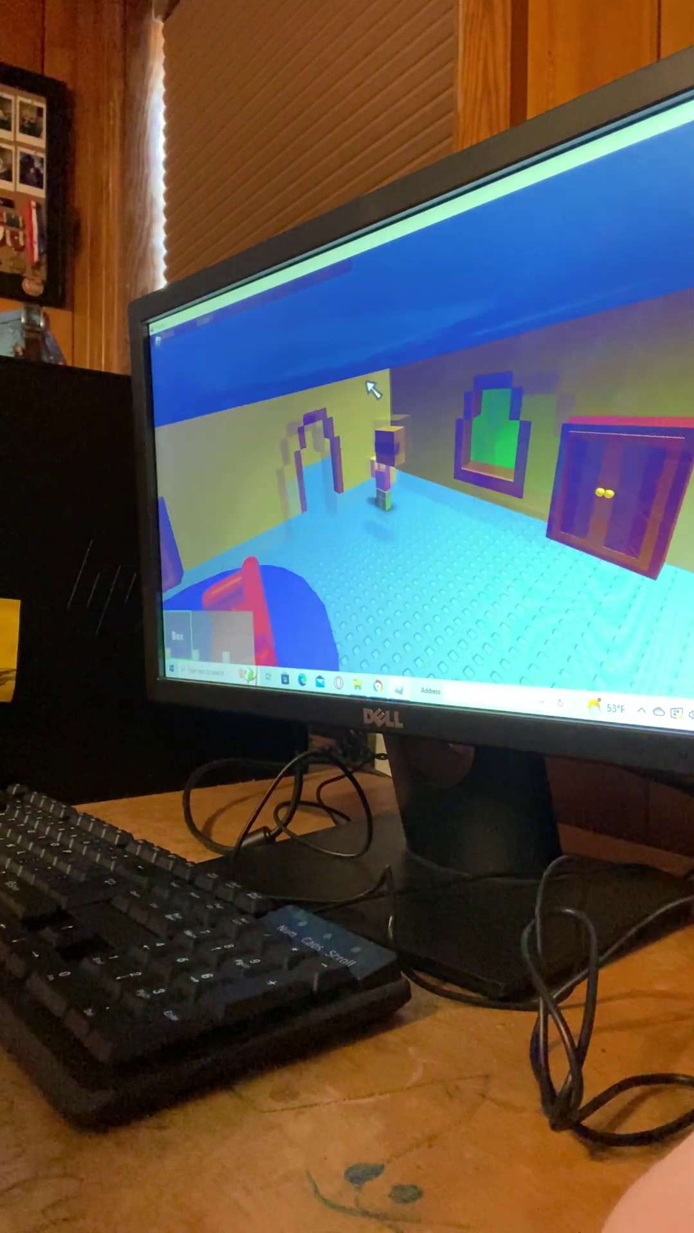
{"action": "key", "text": "s"}
{"action": "key", "text": "w"}
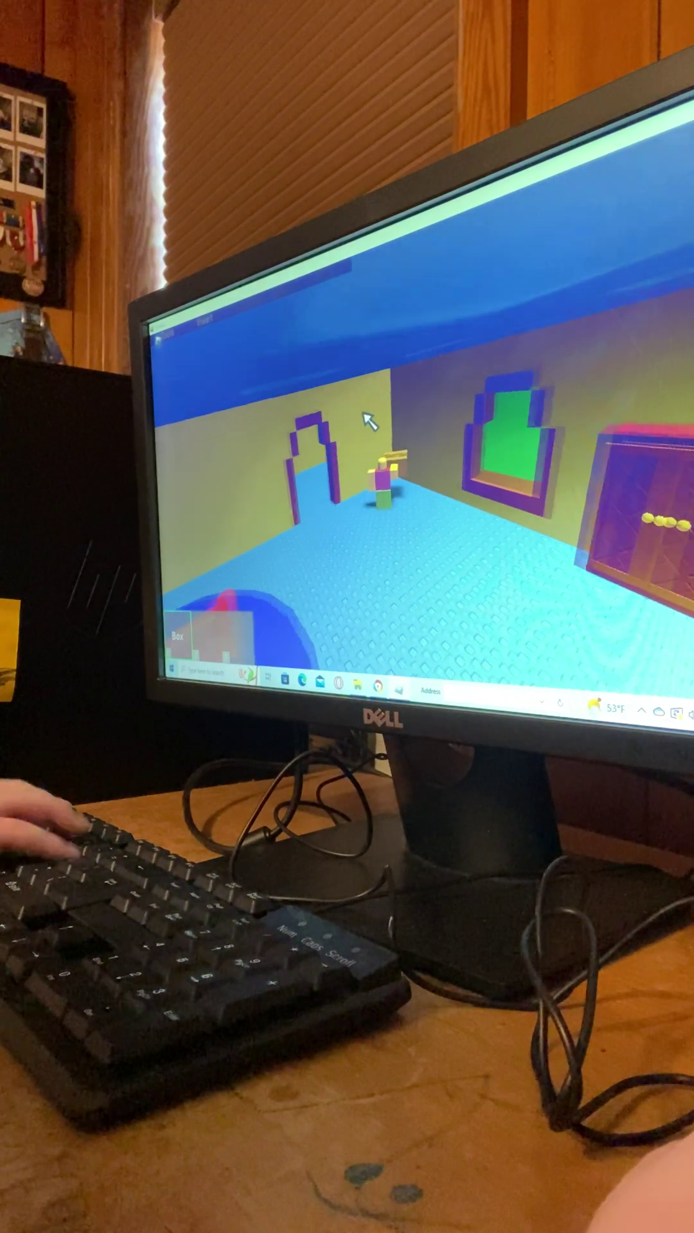
{"action": "key", "text": "s"}
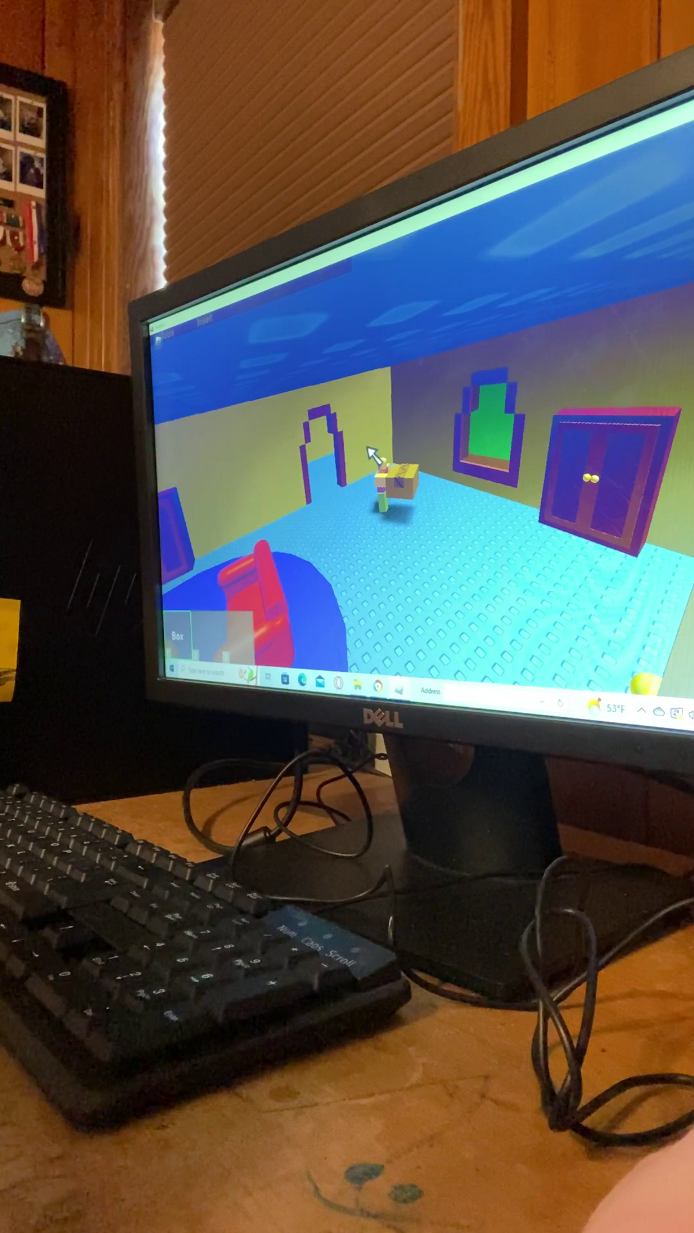
{"action": "scroll", "coordinate": [472, 636], "scroll_direction": "up", "scroll_amount": 5}
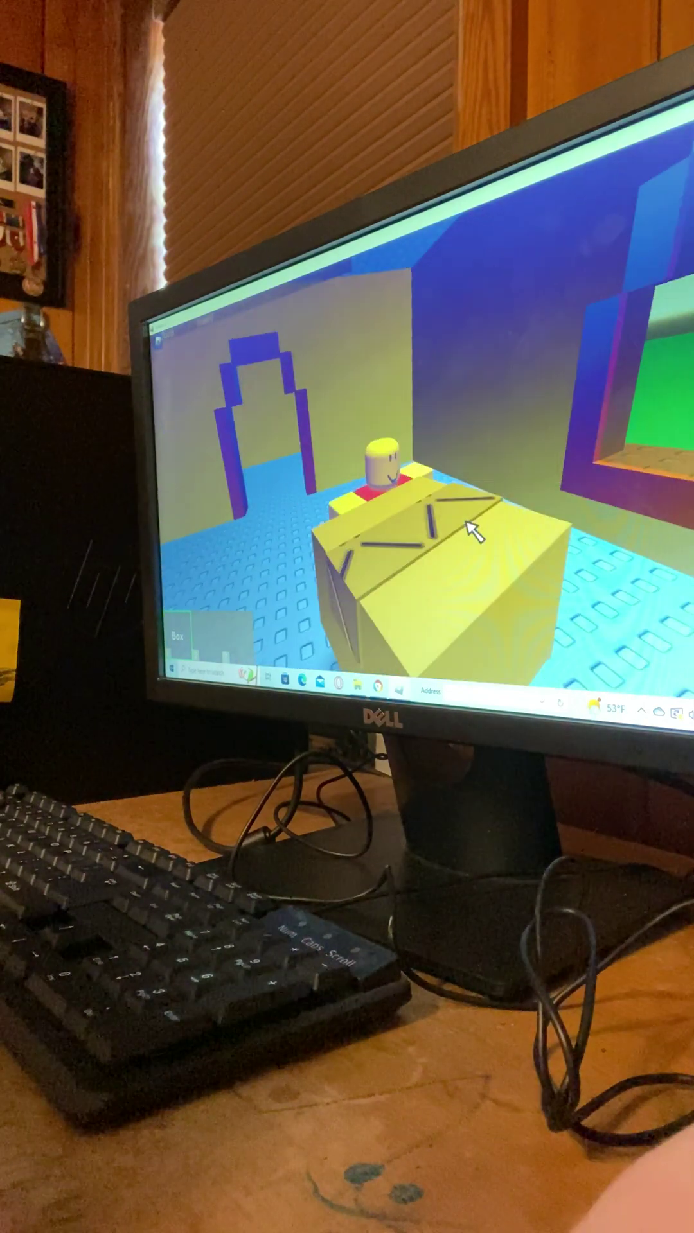
{"action": "scroll", "coordinate": [470, 528], "scroll_direction": "down", "scroll_amount": 5}
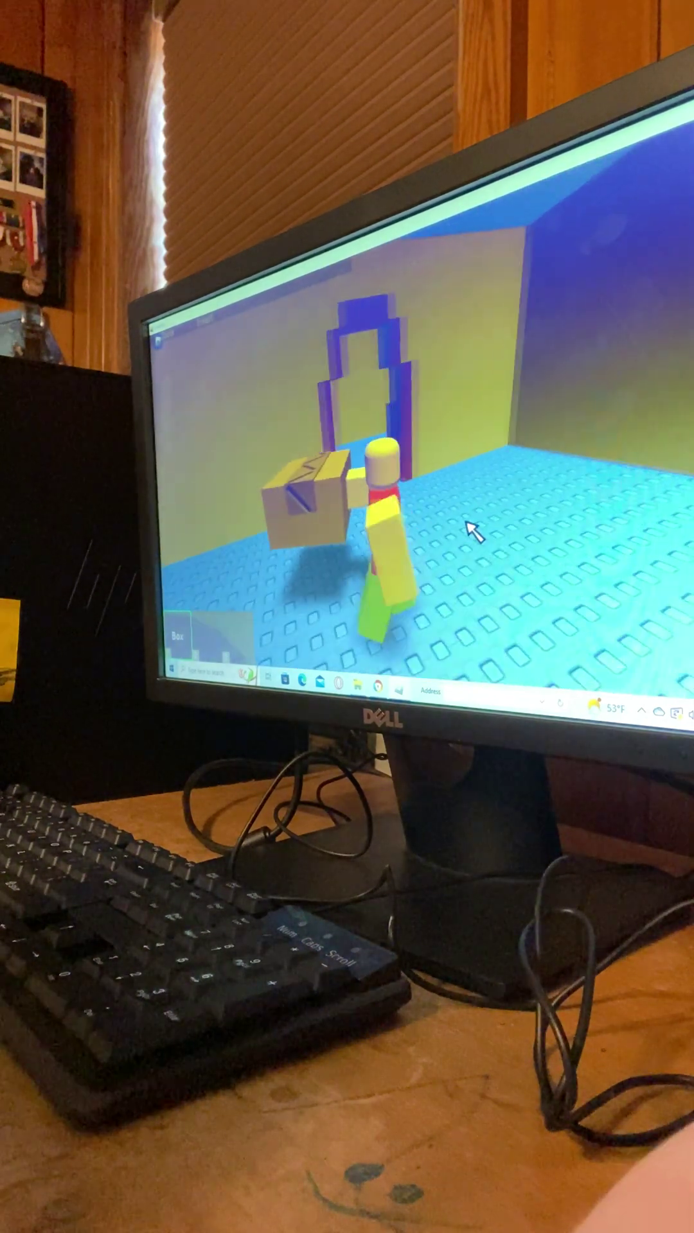
- Carry the box through the doorway up to the computer desk
{"action": "key", "text": "w"}
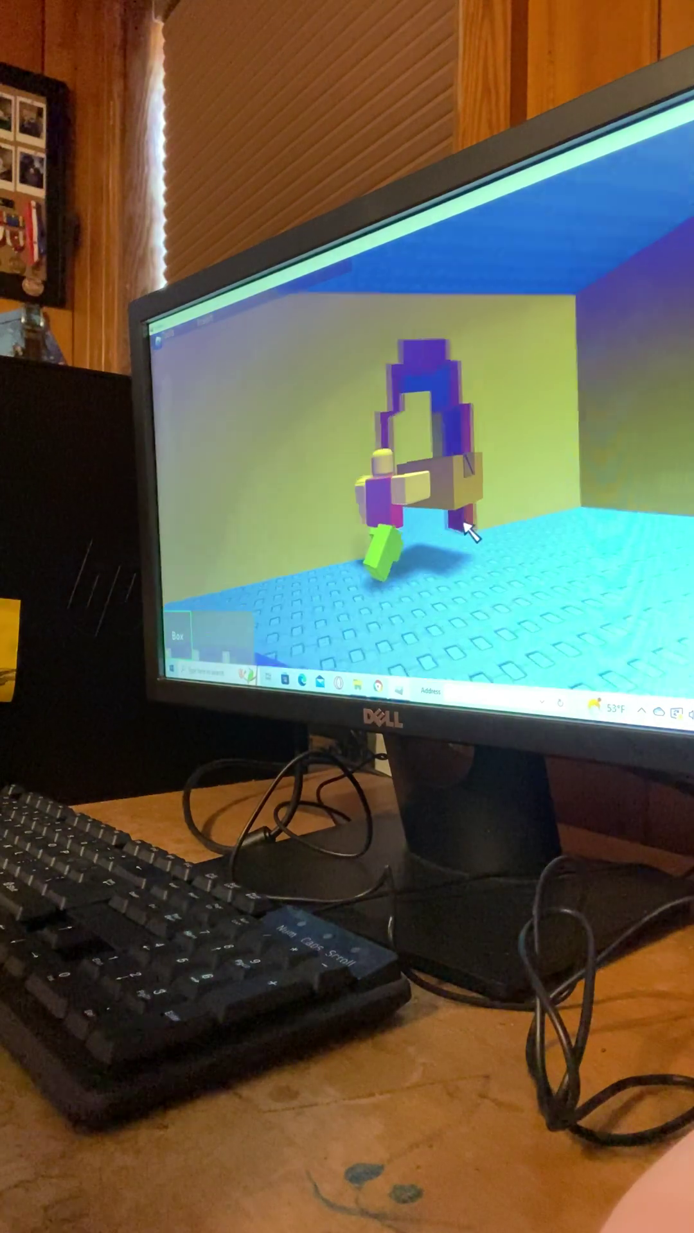
{"action": "key", "text": "w"}
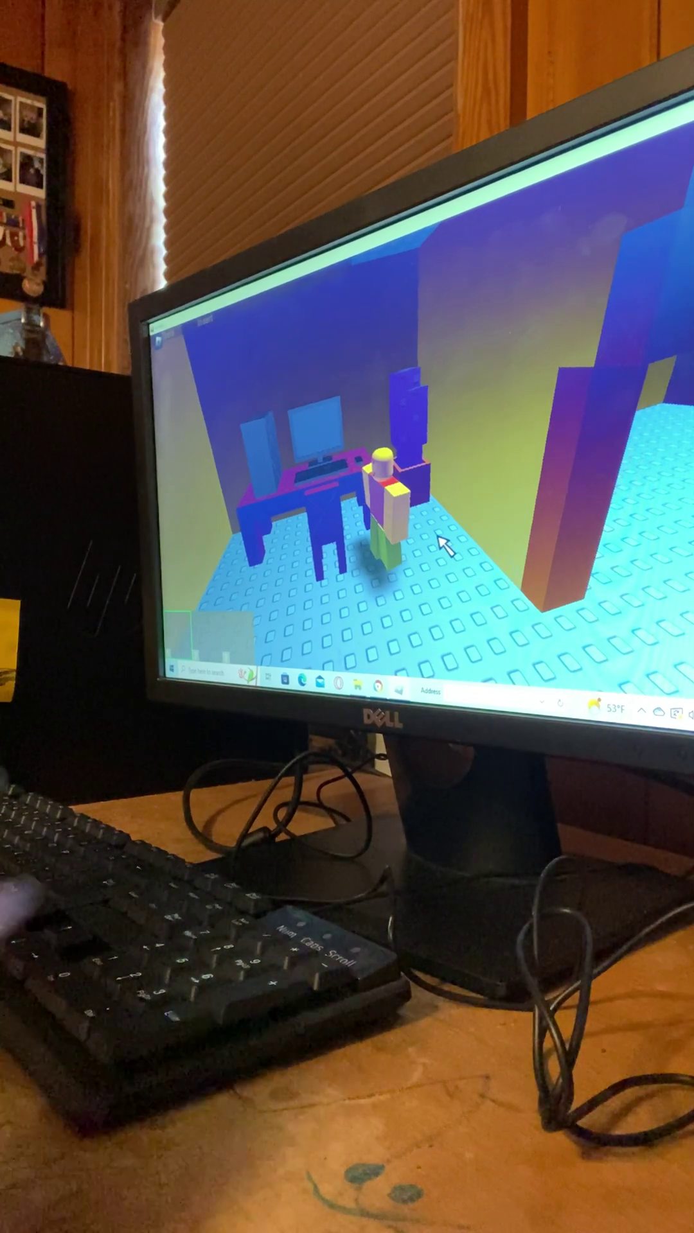
{"action": "key", "text": "w"}
{"action": "scroll", "coordinate": [444, 544], "scroll_direction": "up", "scroll_amount": 5}
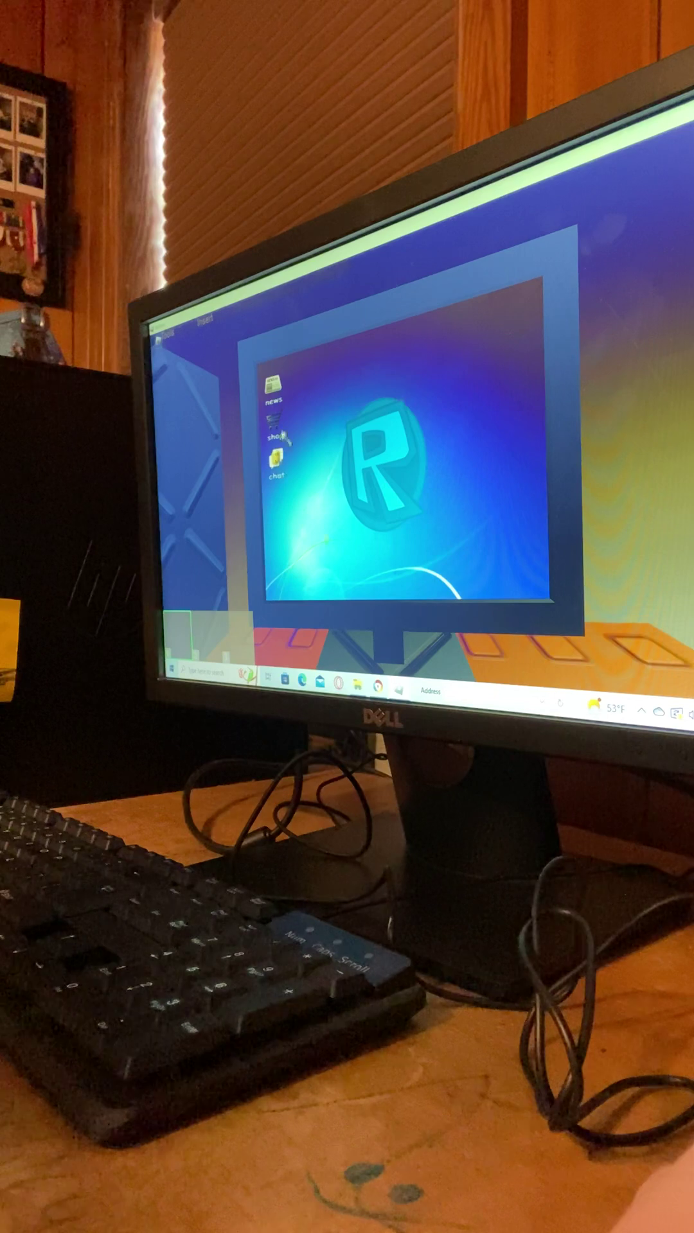
- Read the Bloxxy Times news article, then open chat and dismiss its error popup
{"action": "left_click", "coordinate": [273, 386]}
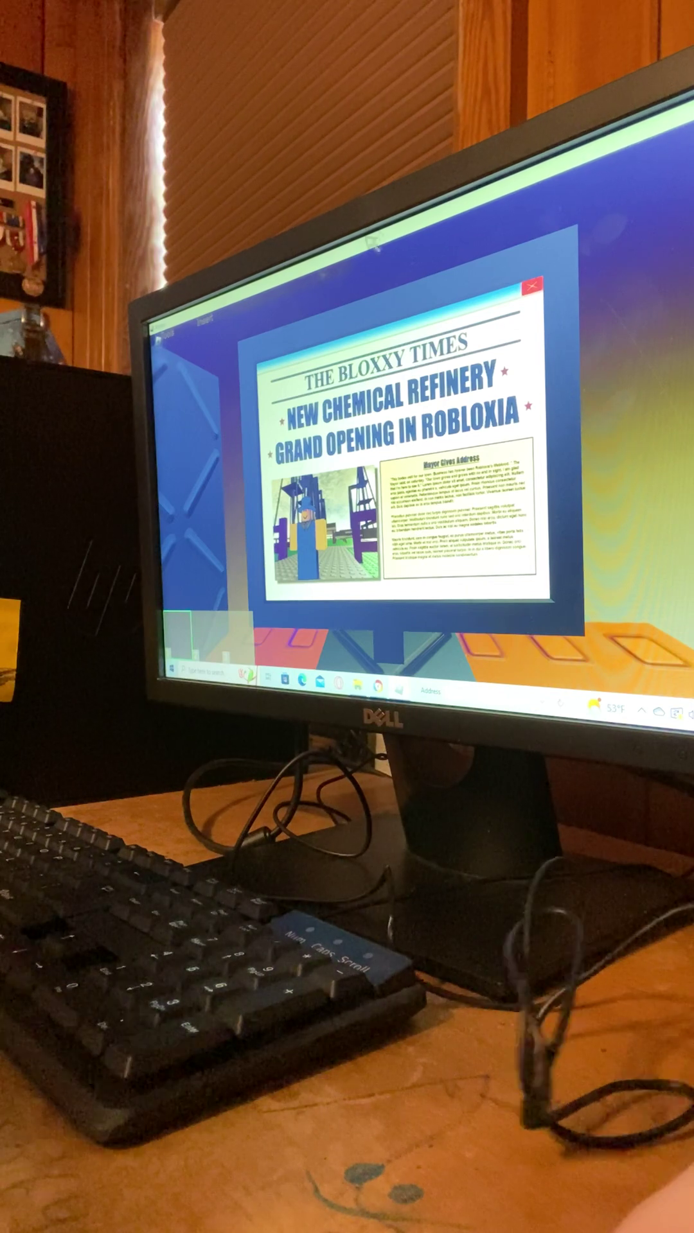
{"action": "left_click", "coordinate": [533, 288]}
{"action": "left_click", "coordinate": [277, 461]}
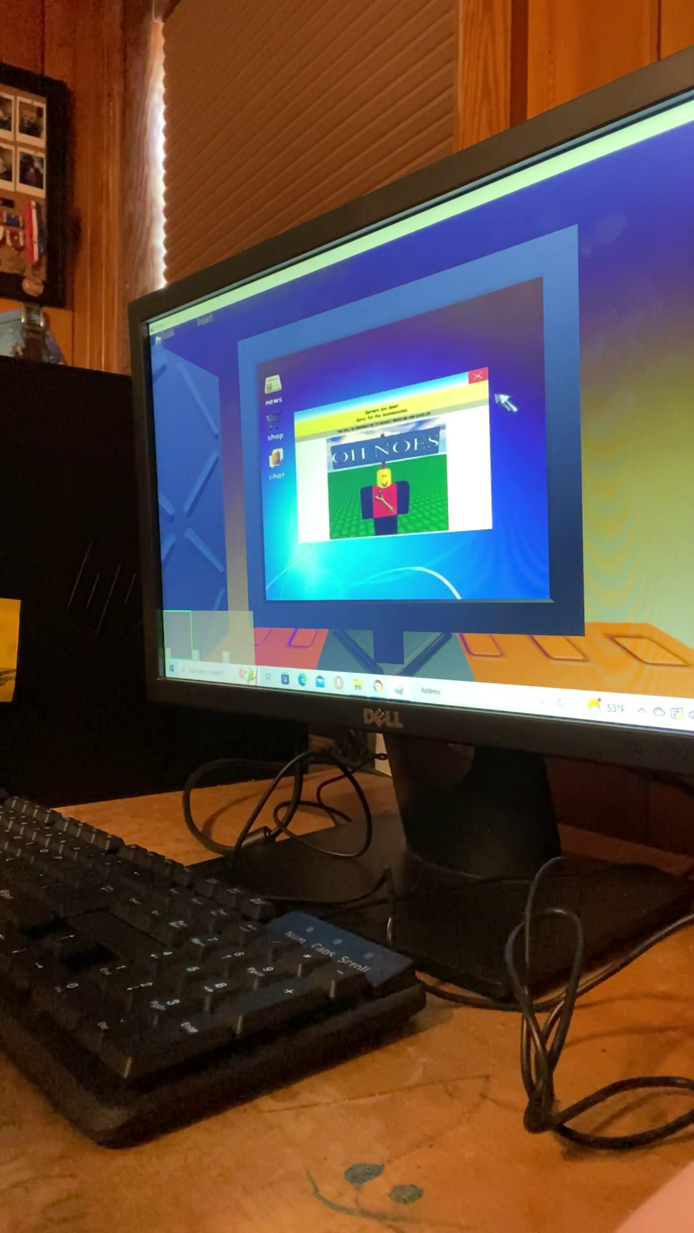
{"action": "left_click", "coordinate": [480, 376]}
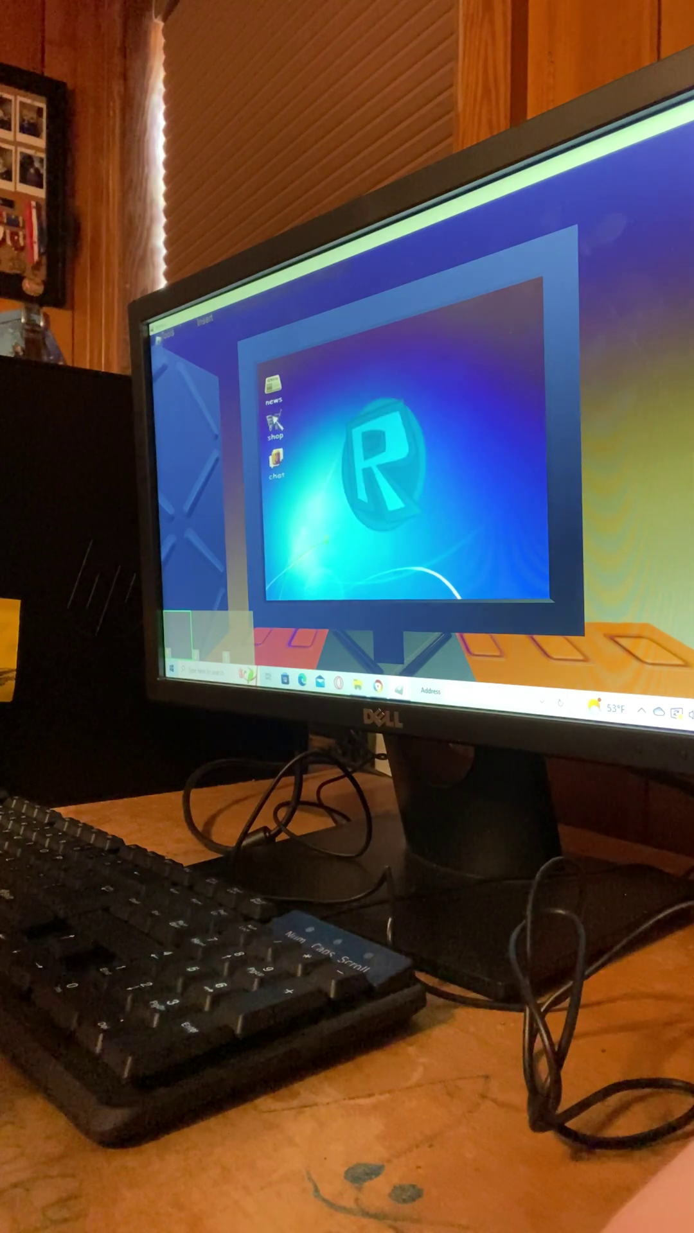
- Browse the in-game shop, close it, and walk back into the bedroom
{"action": "left_click", "coordinate": [275, 424]}
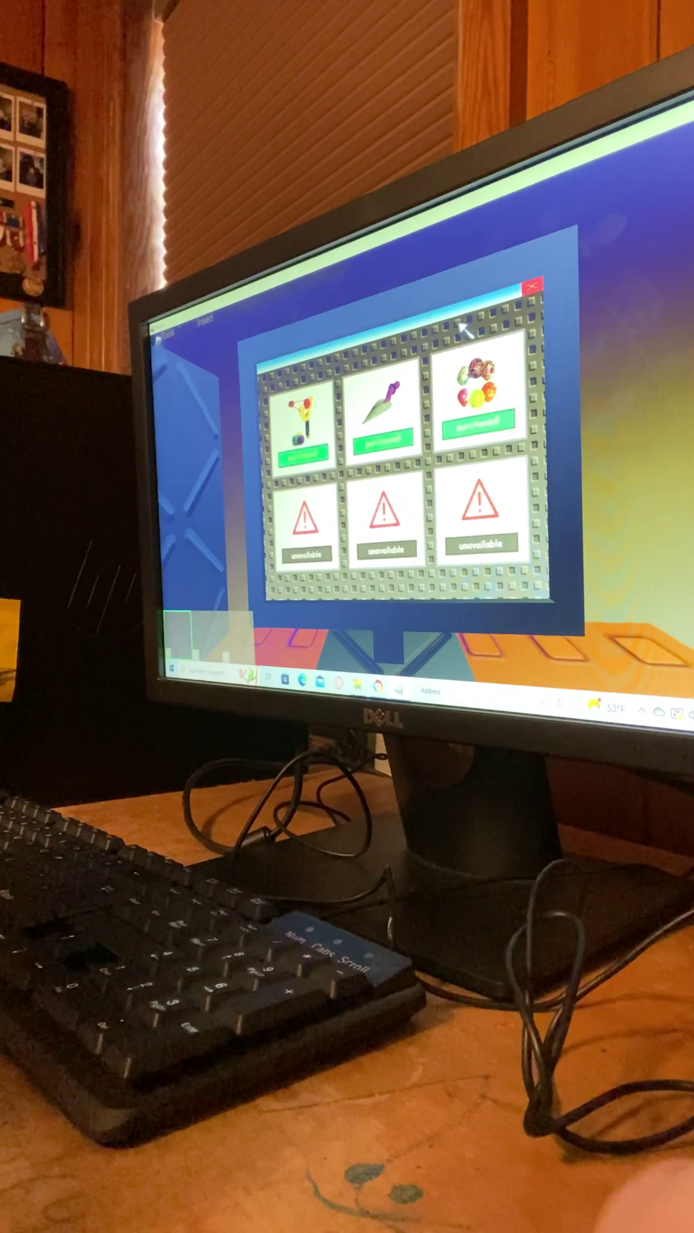
{"action": "left_click", "coordinate": [532, 289]}
{"action": "key", "text": "w"}
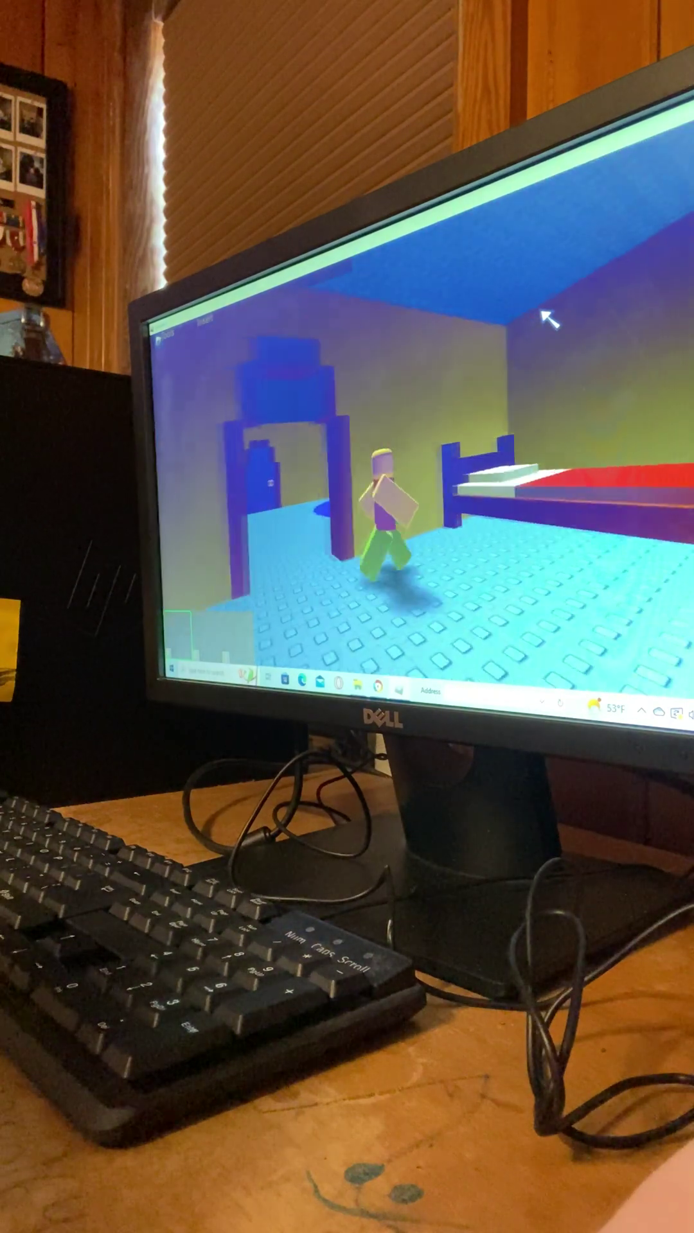
- Walk from the bedroom out onto the grass, then back through the door into the living room
{"action": "key", "text": "w"}
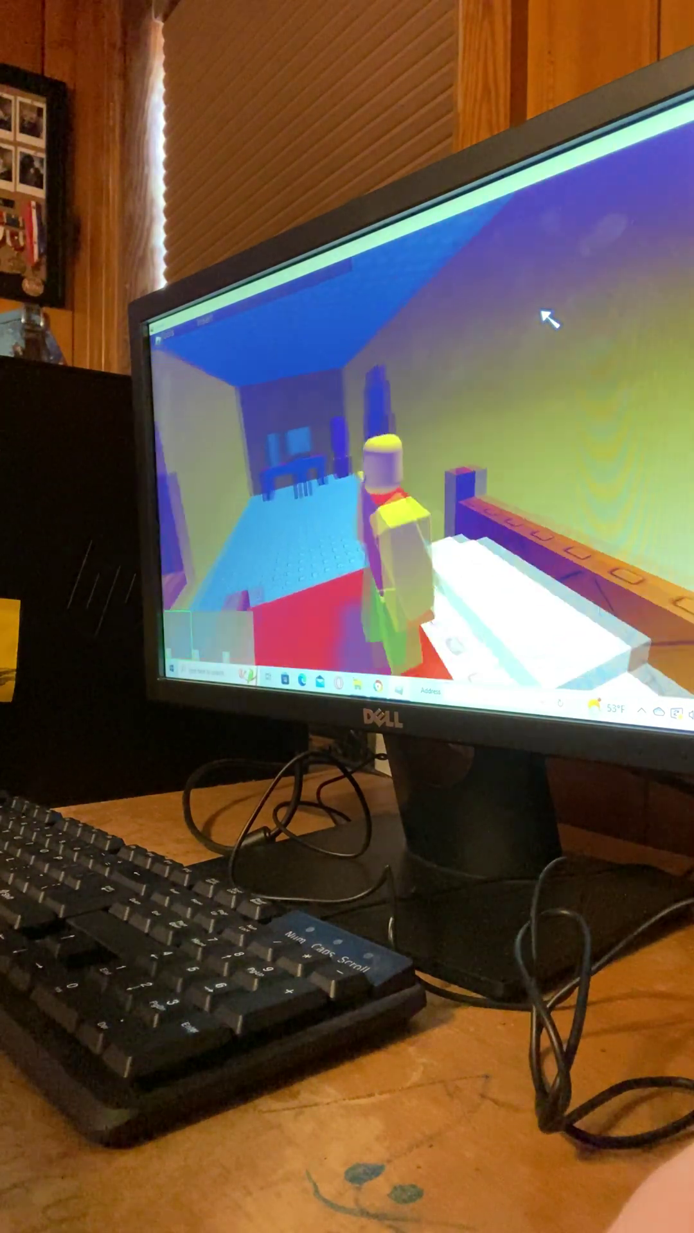
{"action": "key", "text": "w"}
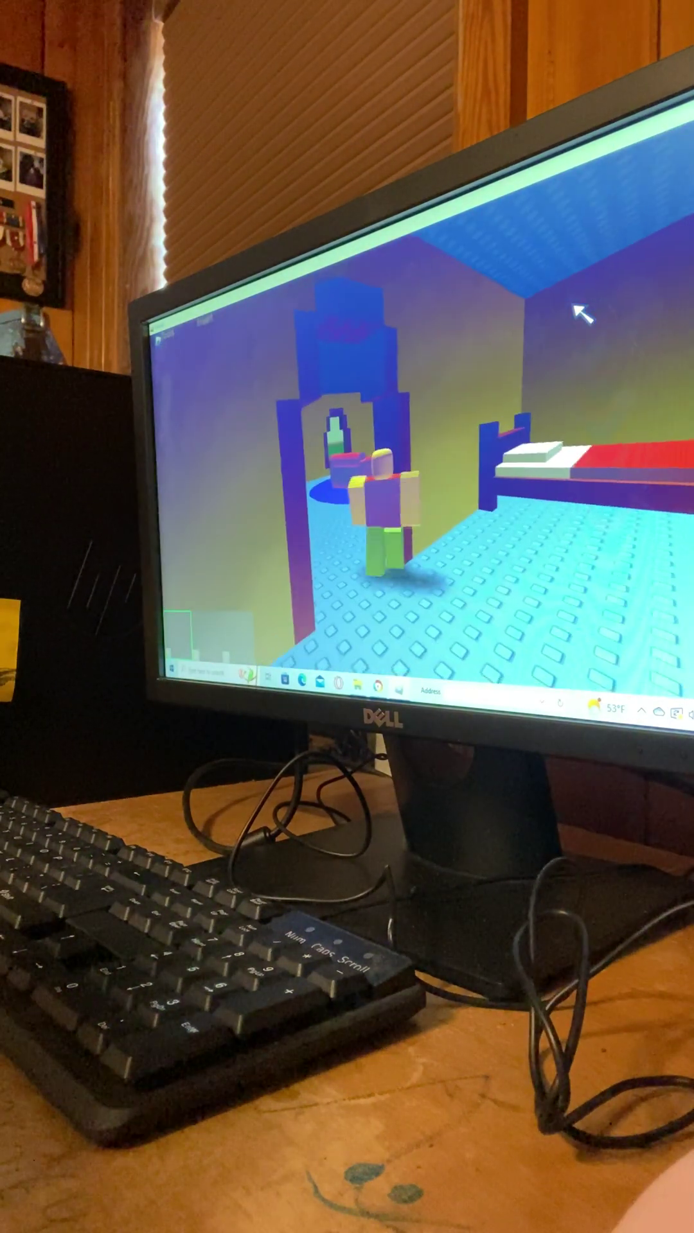
{"action": "key", "text": "w"}
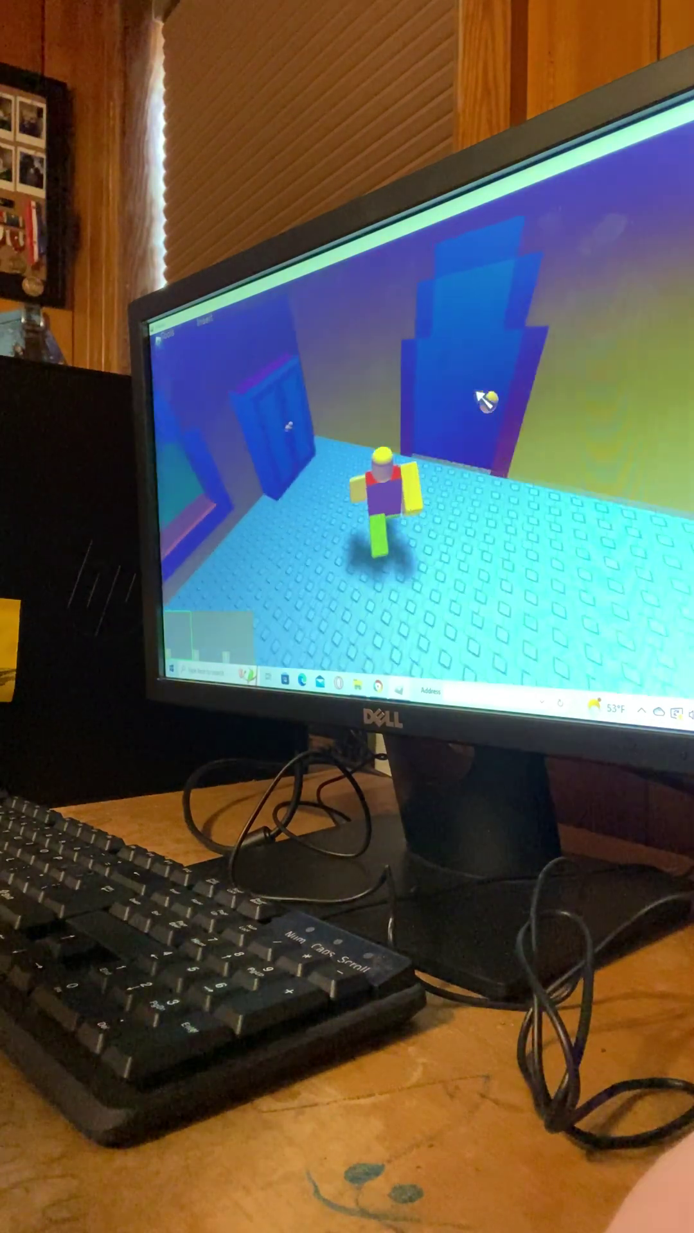
{"action": "key", "text": "w"}
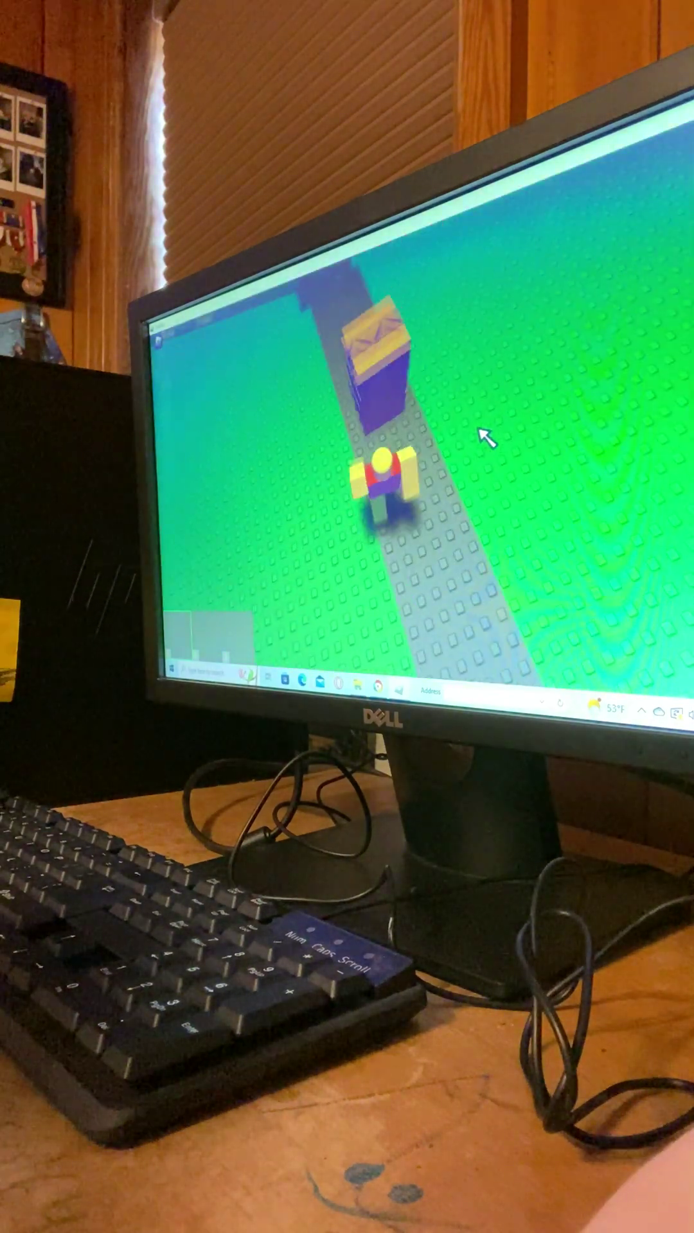
{"action": "right_click", "coordinate": [482, 439]}
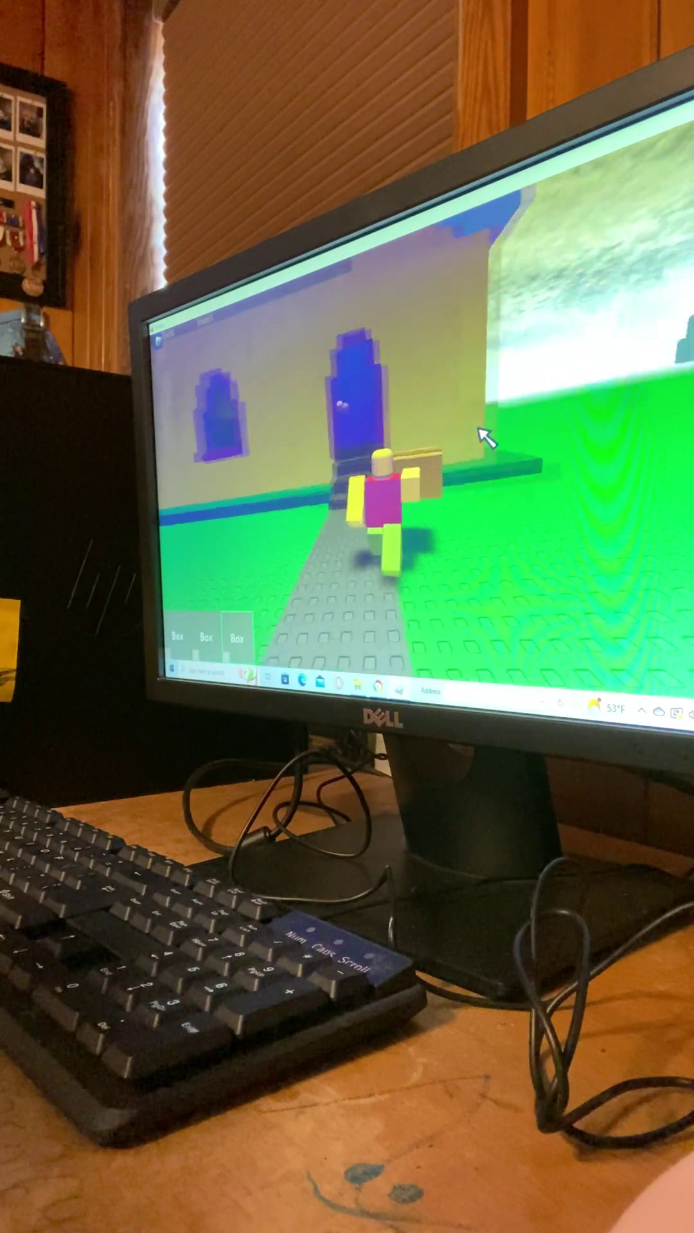
{"action": "key", "text": "w"}
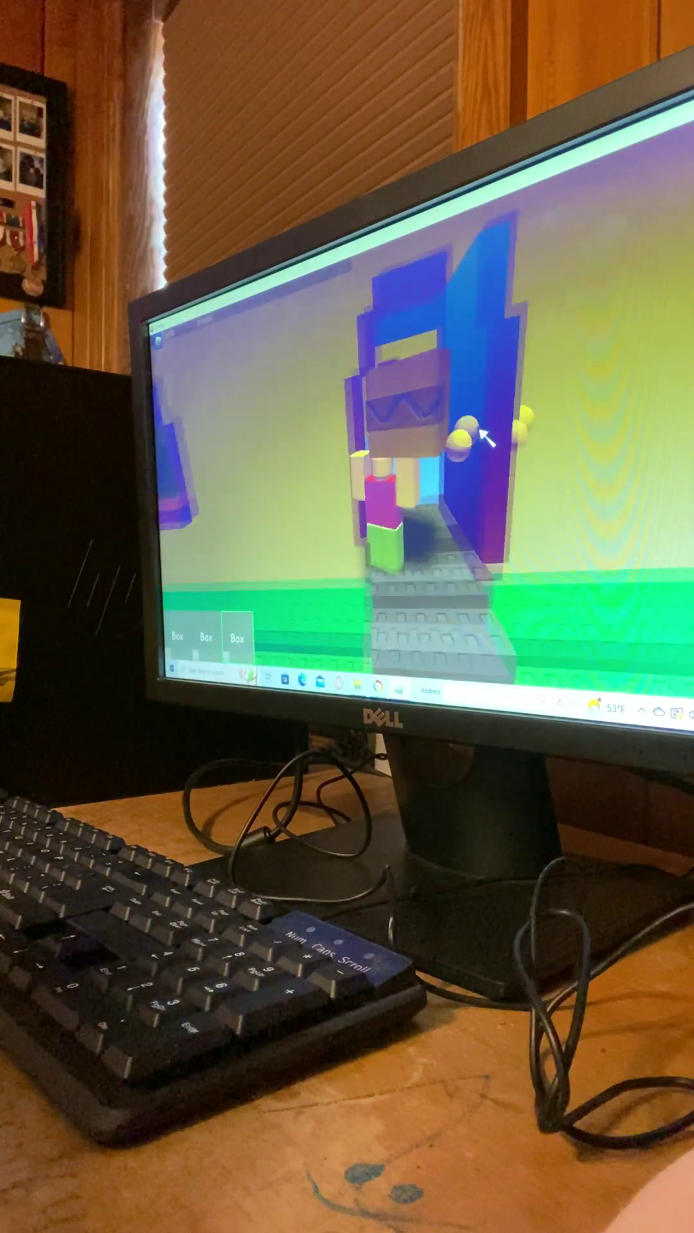
{"action": "key", "text": "w"}
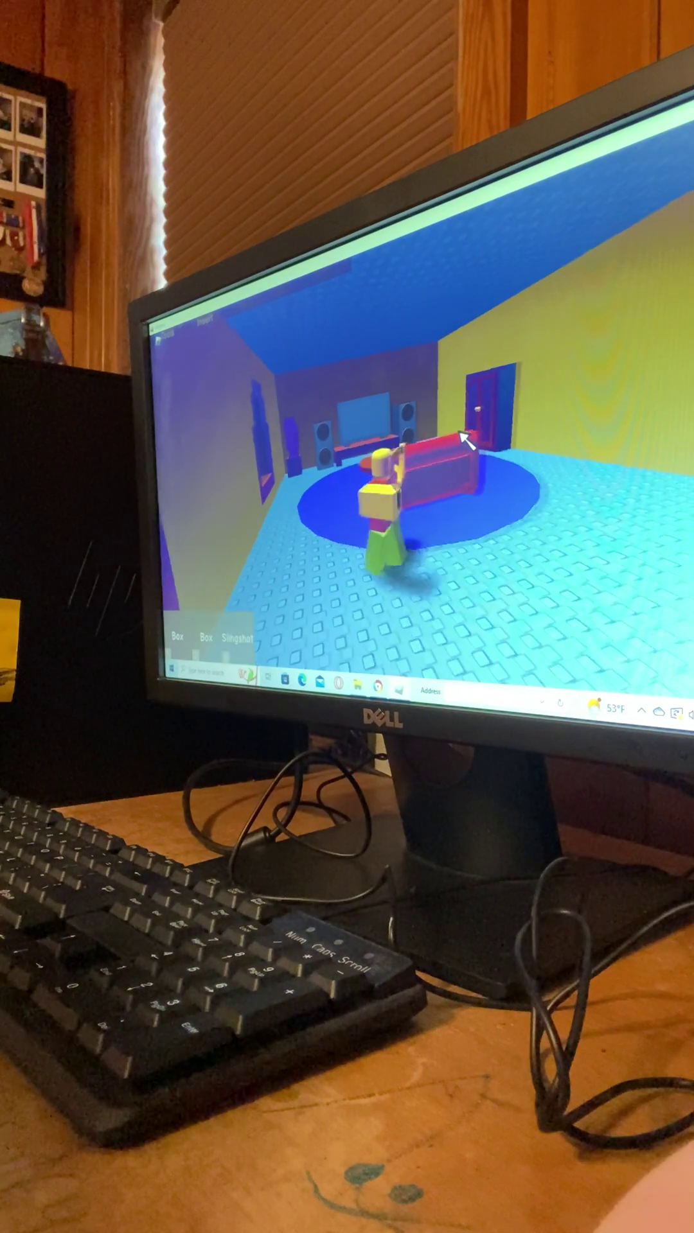
{"action": "left_click_drag", "start_coordinate": [465, 438], "coordinate": [475, 446]}
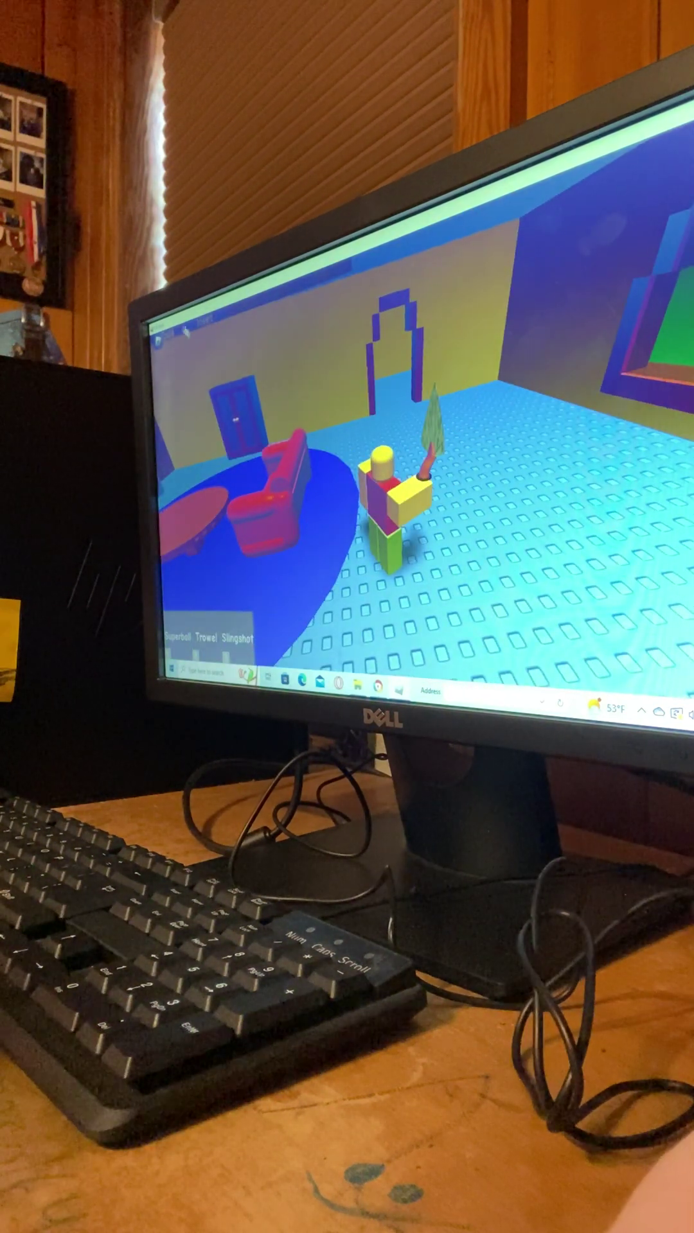
- Exit fullscreen and maximize the window, then turn the view and walk through the doorway
{"action": "key", "text": "F11"}
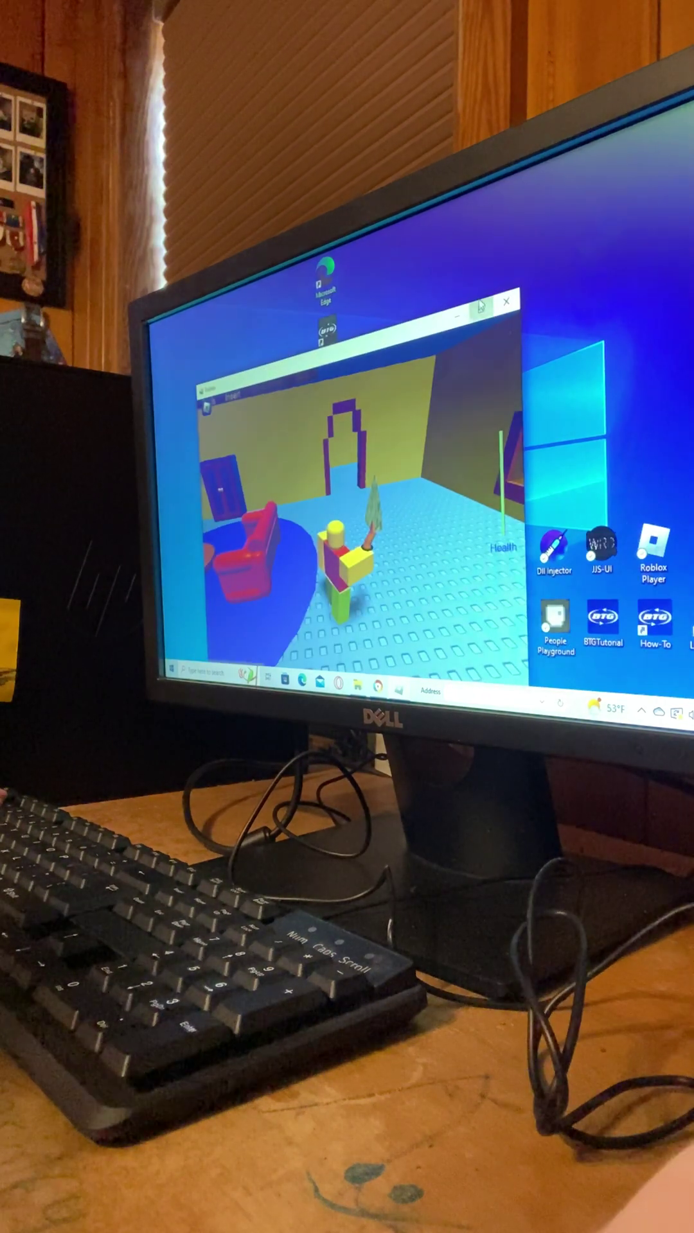
{"action": "left_click", "coordinate": [479, 311]}
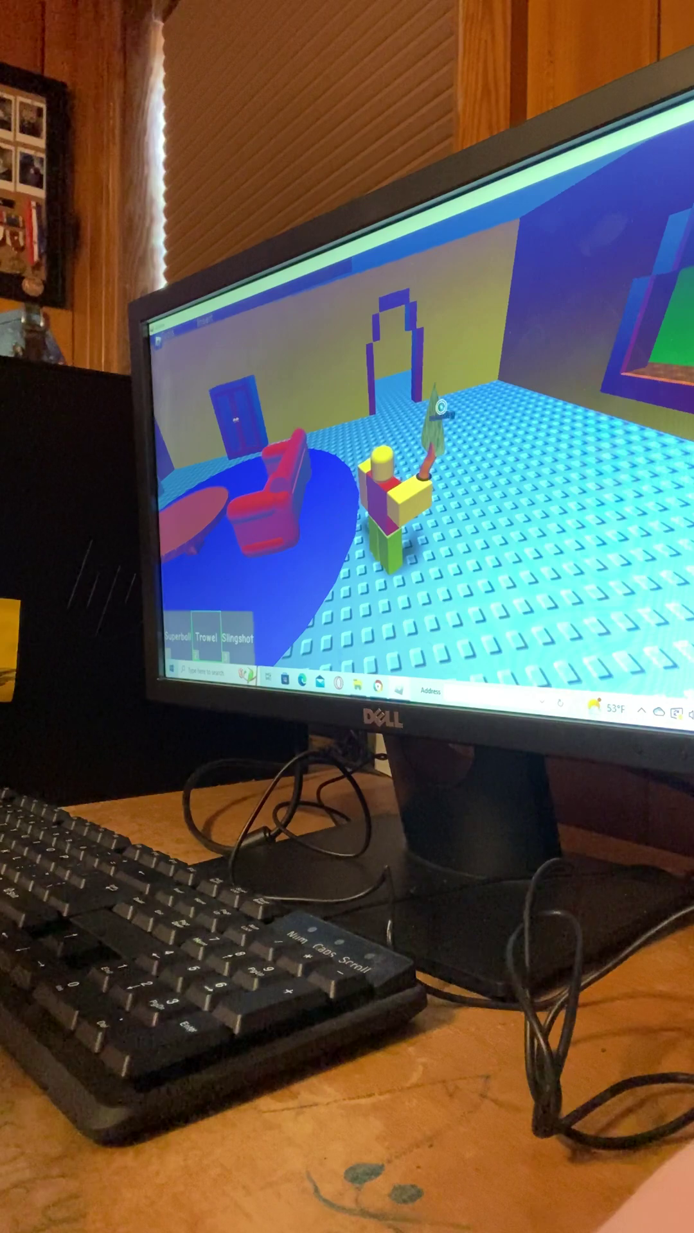
{"action": "left_click_drag", "start_coordinate": [446, 414], "coordinate": [502, 379]}
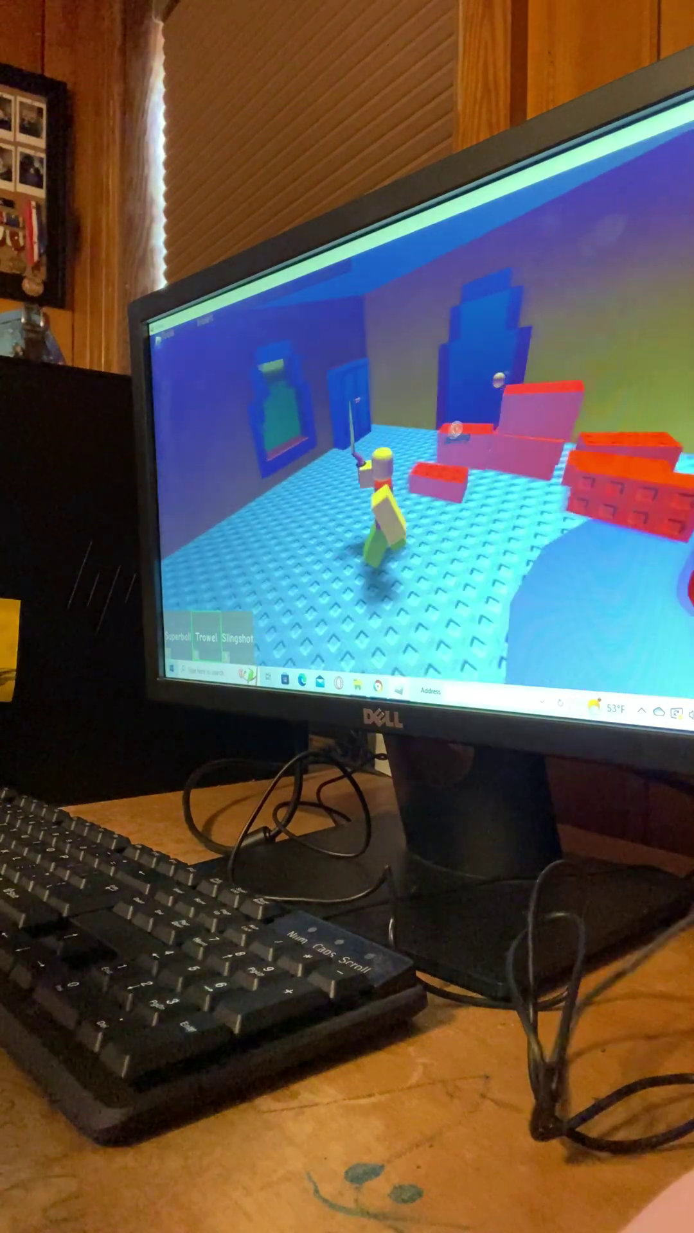
{"action": "left_click_drag", "start_coordinate": [447, 415], "coordinate": [501, 414]}
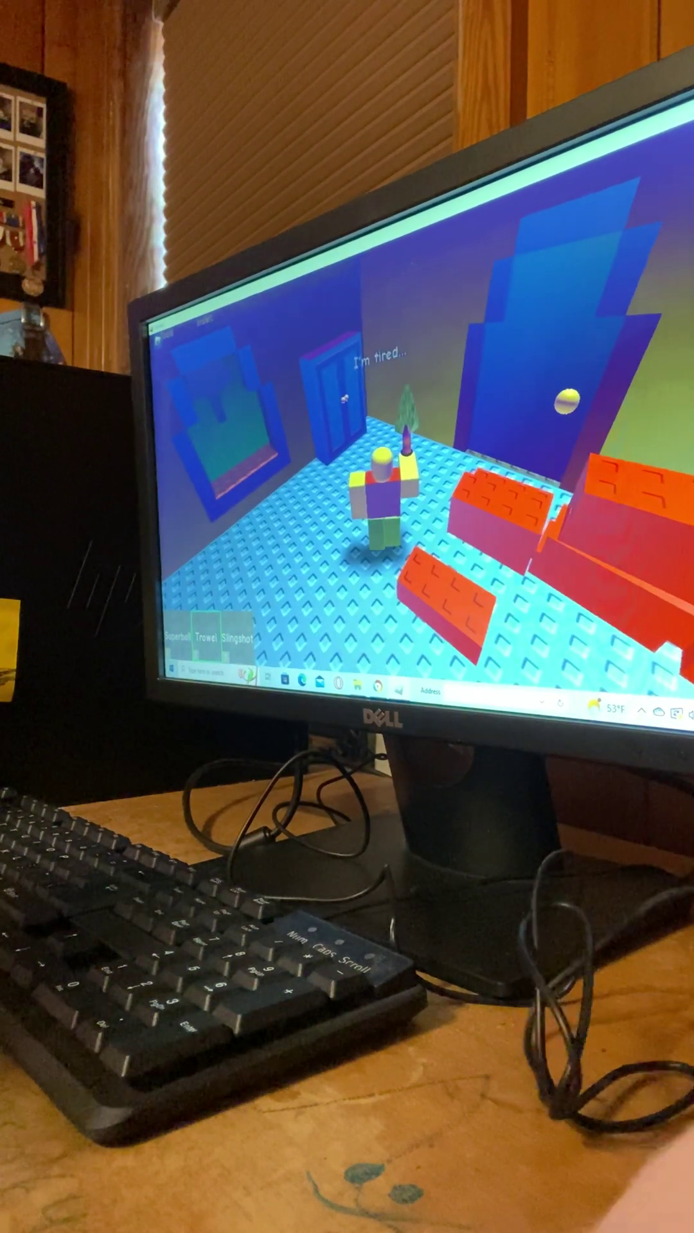
{"action": "left_click_drag", "start_coordinate": [586, 484], "coordinate": [462, 422]}
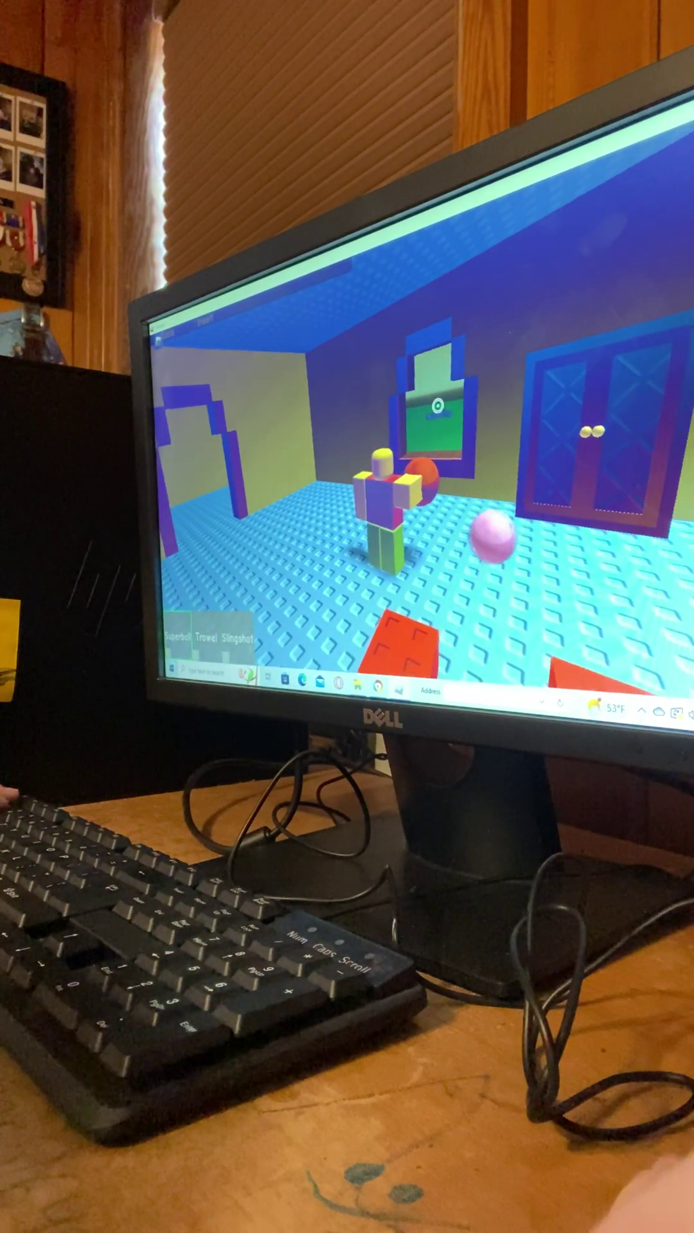
{"action": "left_click_drag", "start_coordinate": [439, 407], "coordinate": [357, 424]}
{"action": "key", "text": "w"}
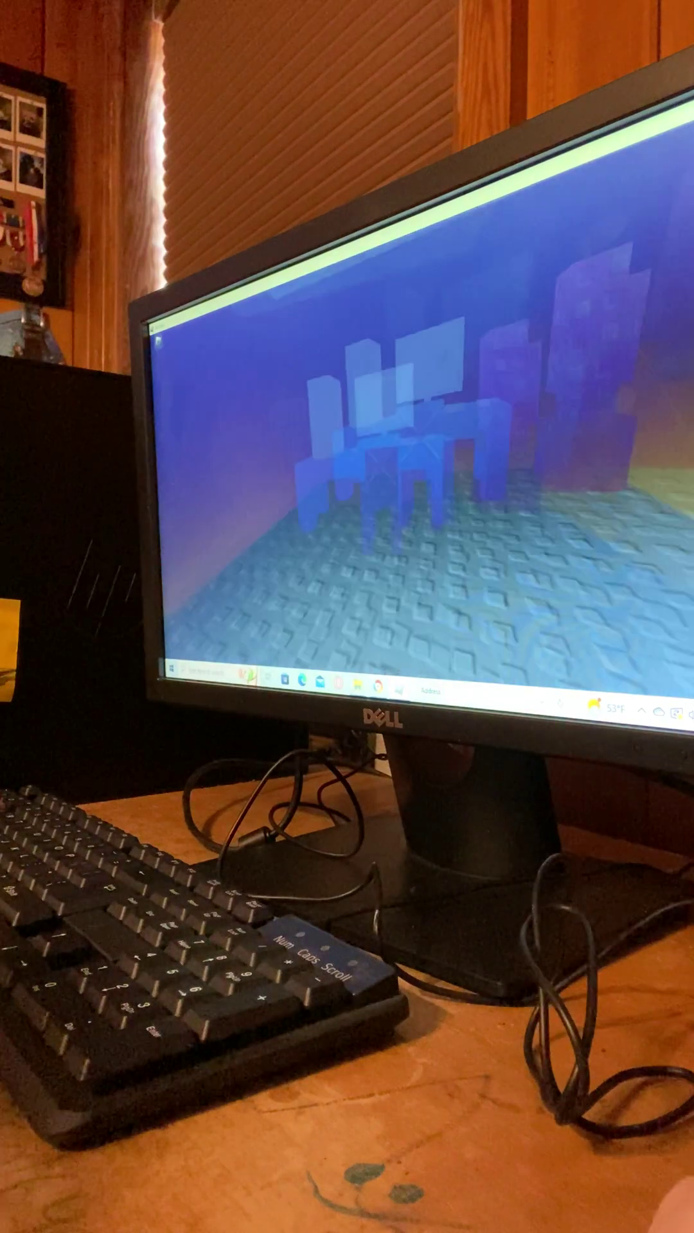
- Look around the open baseplate area
{"action": "left_click_drag", "start_coordinate": [434, 434], "coordinate": [289, 434]}
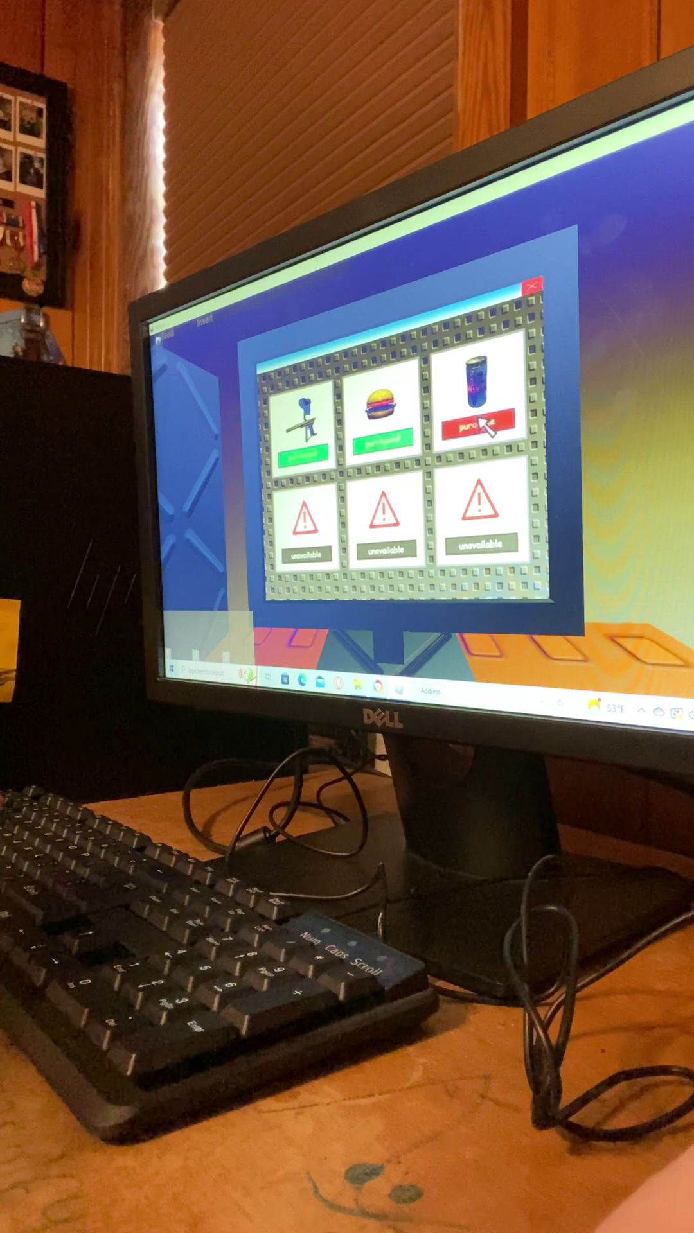
- Close the shop, sign in to RoCHAT, then close the chat app
{"action": "left_click", "coordinate": [536, 286]}
{"action": "left_click", "coordinate": [281, 474]}
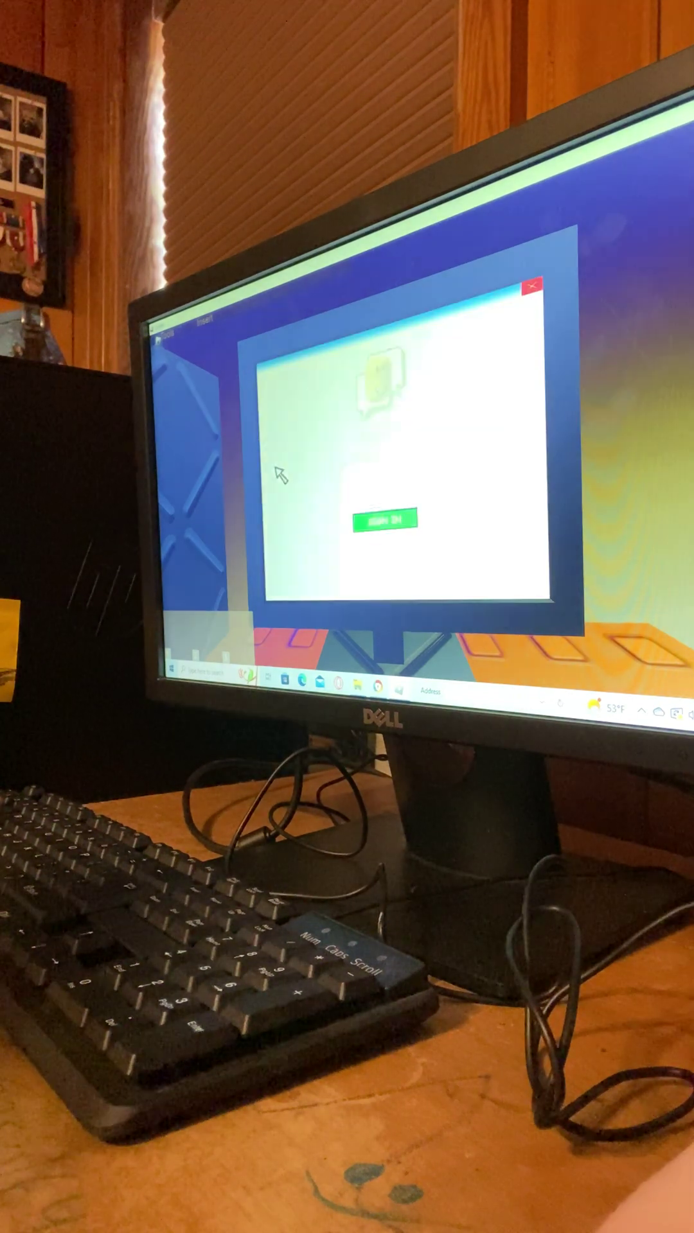
{"action": "left_click", "coordinate": [390, 526]}
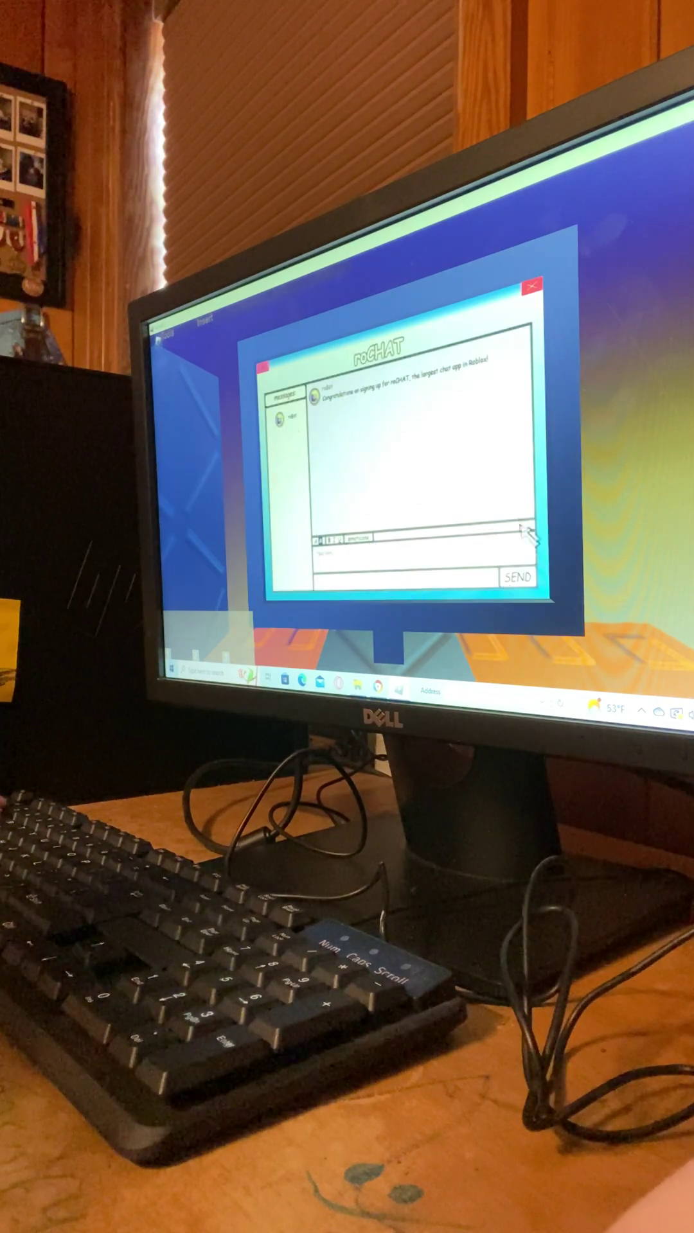
{"action": "left_click", "coordinate": [535, 287]}
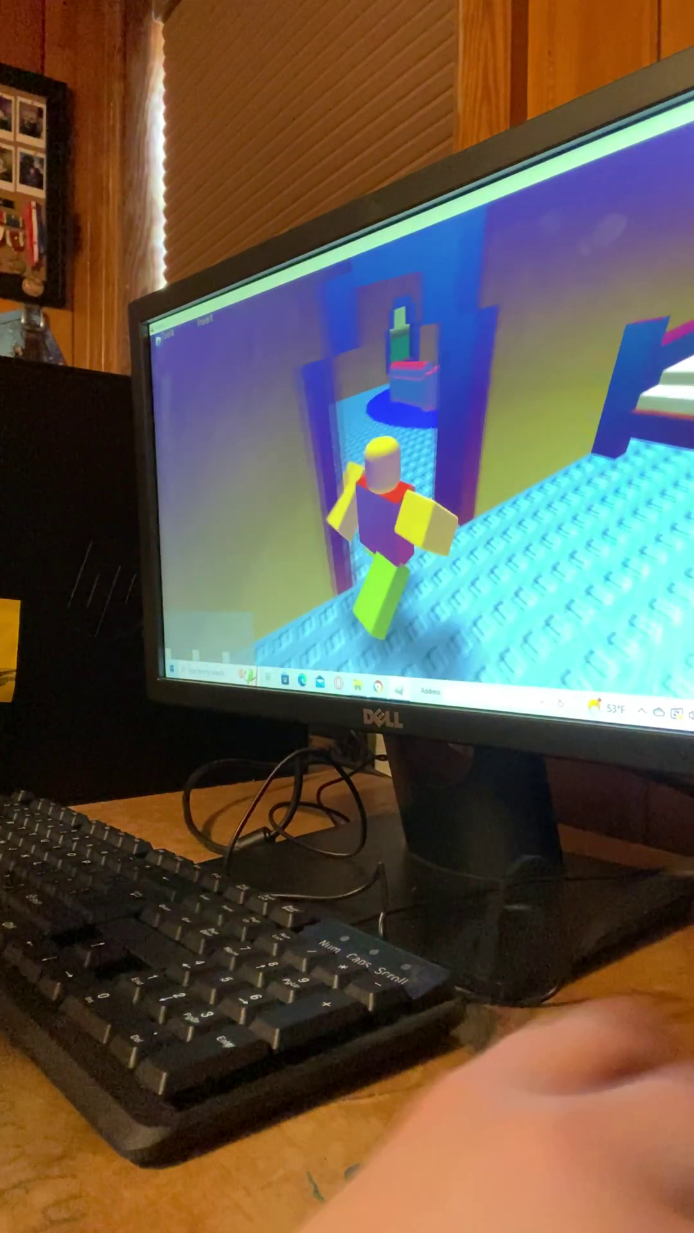
- Walk across the grass to the blue-doored building and back inside
{"action": "key", "text": "w"}
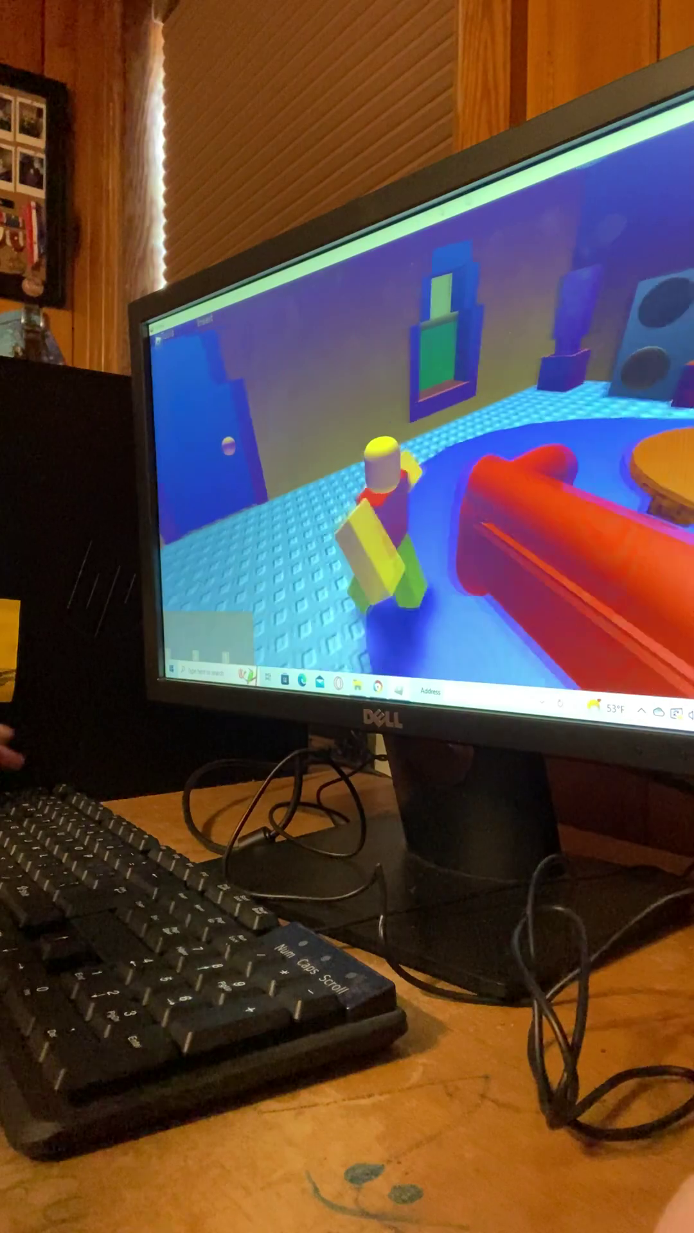
{"action": "key", "text": "w"}
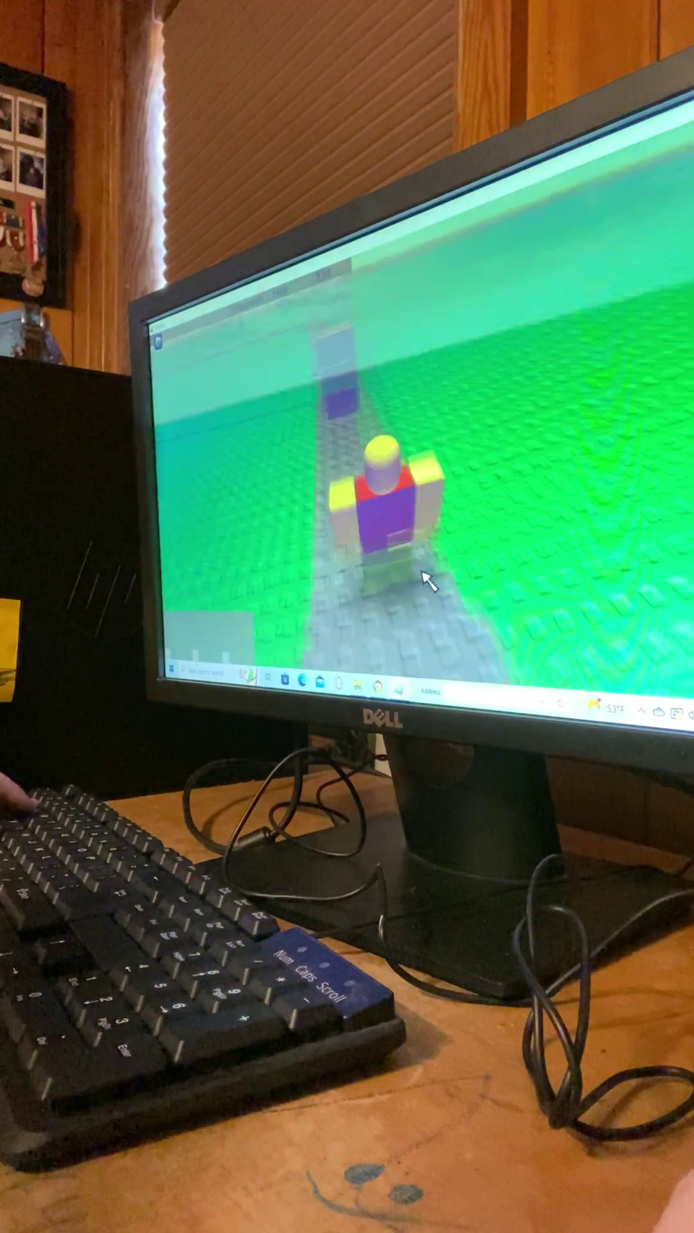
{"action": "key", "text": "w"}
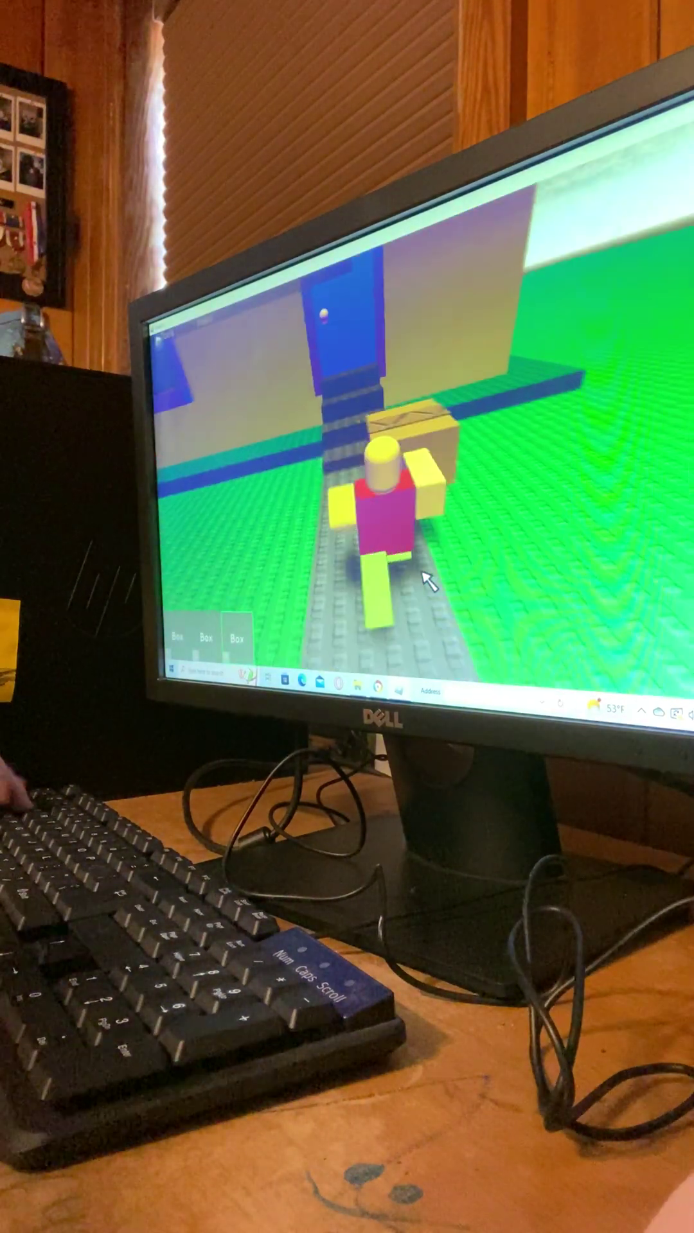
{"action": "key", "text": "w"}
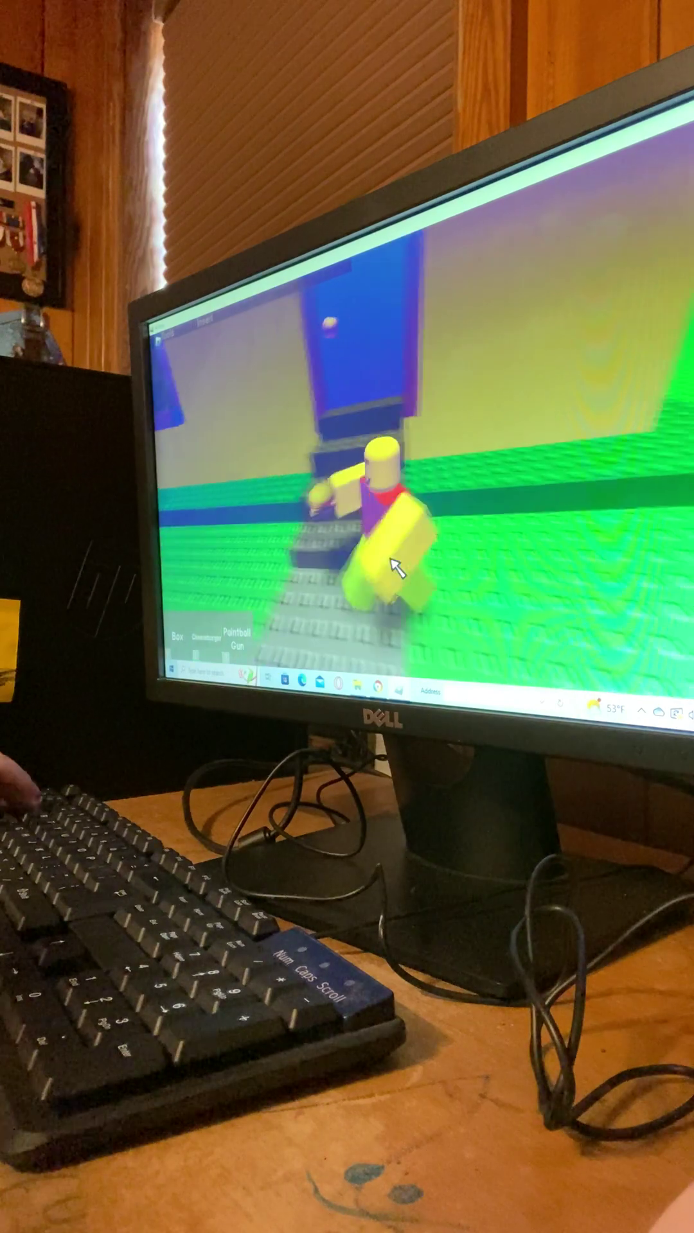
{"action": "key", "text": "w"}
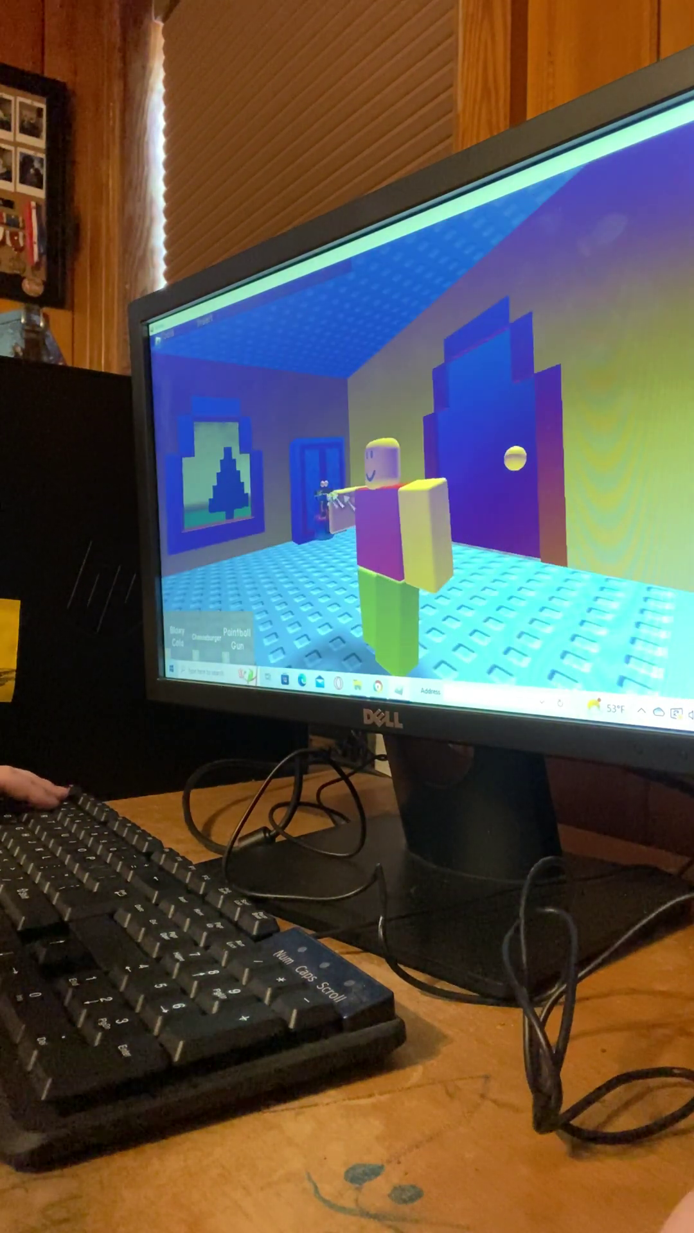
- Walk through the living room to the TV and sit on the red couch
{"action": "key", "text": "w"}
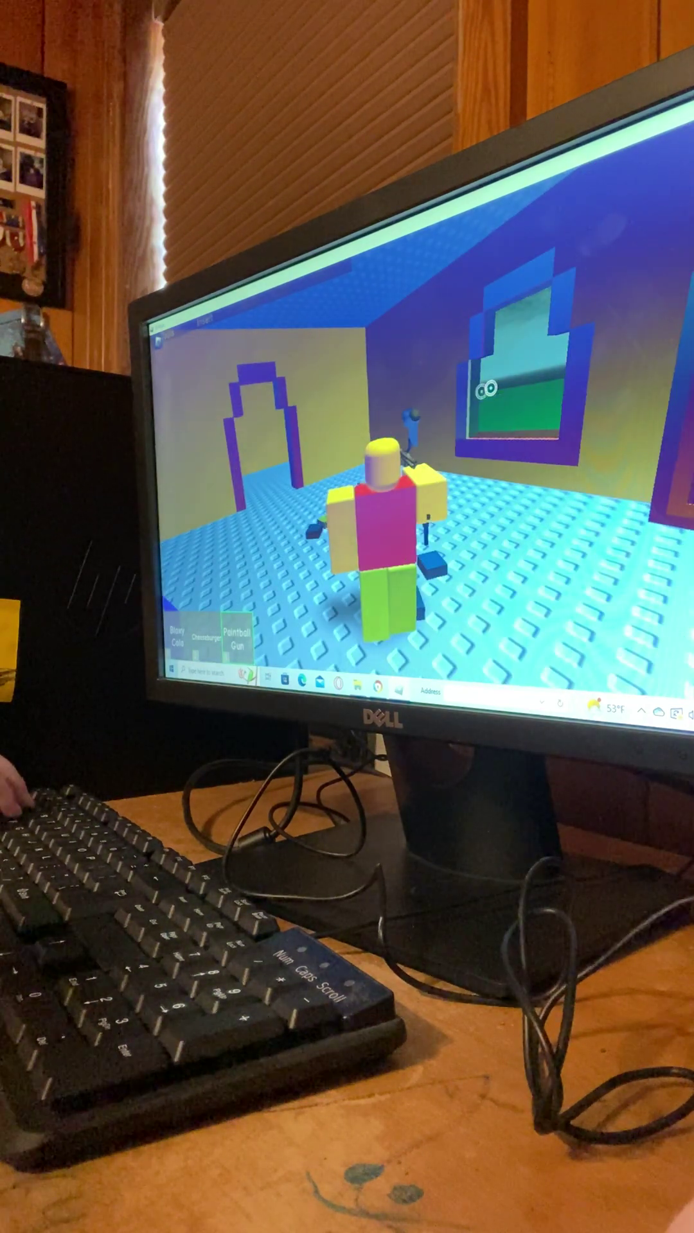
{"action": "key", "text": "w"}
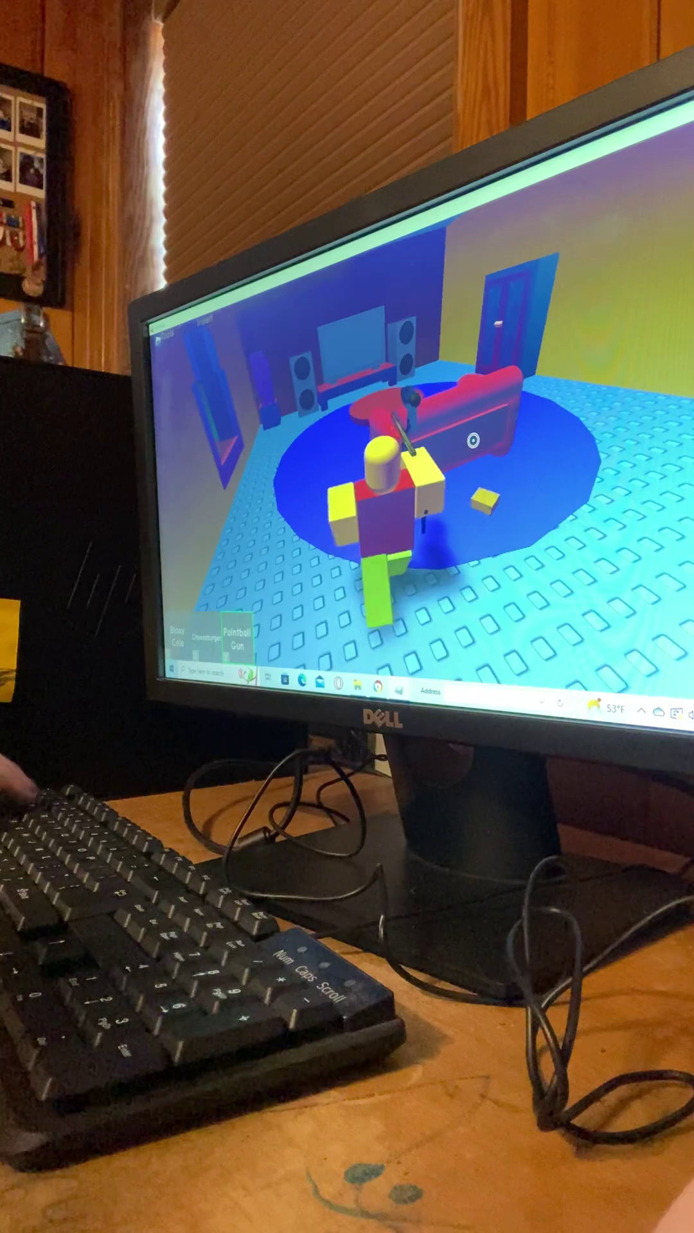
{"action": "key", "text": "w"}
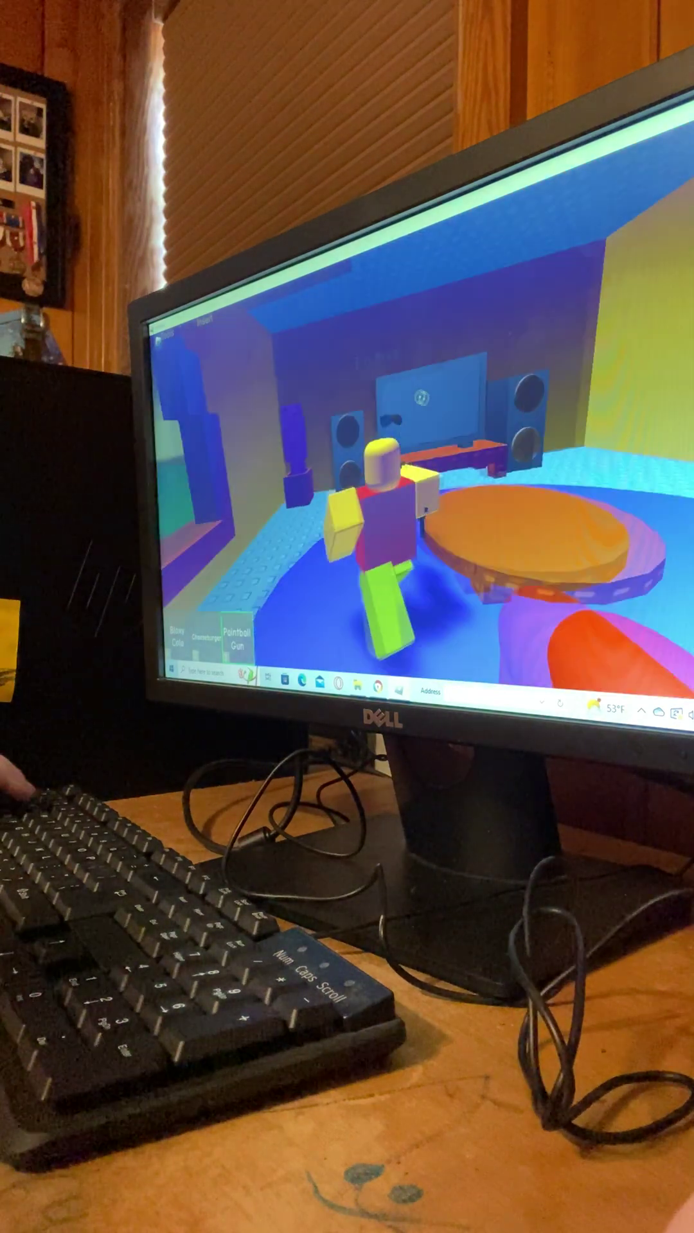
{"action": "key", "text": "w"}
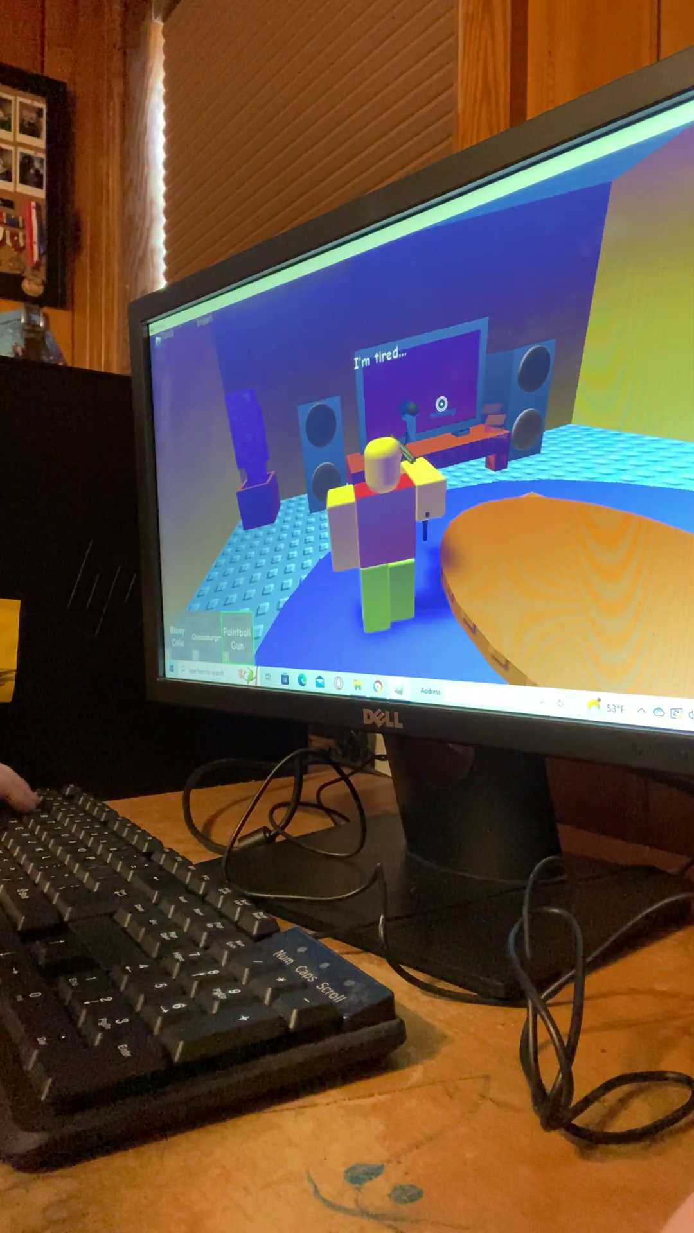
{"action": "key", "text": "w"}
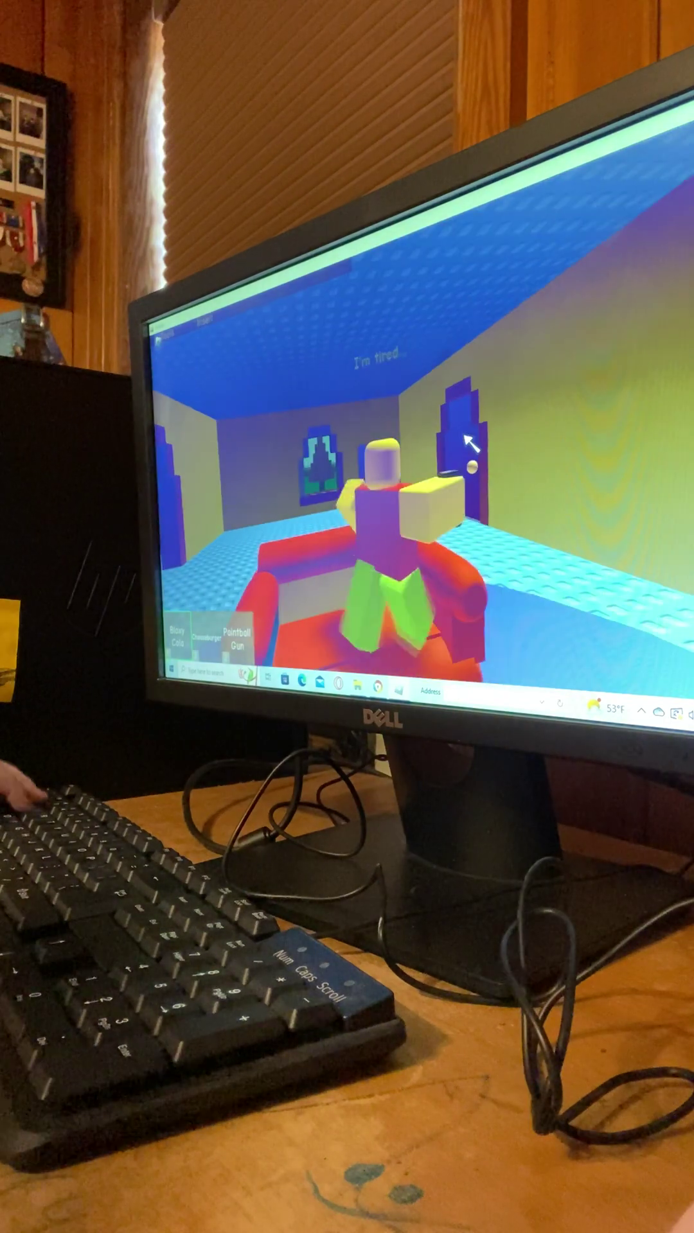
{"action": "key", "text": "w"}
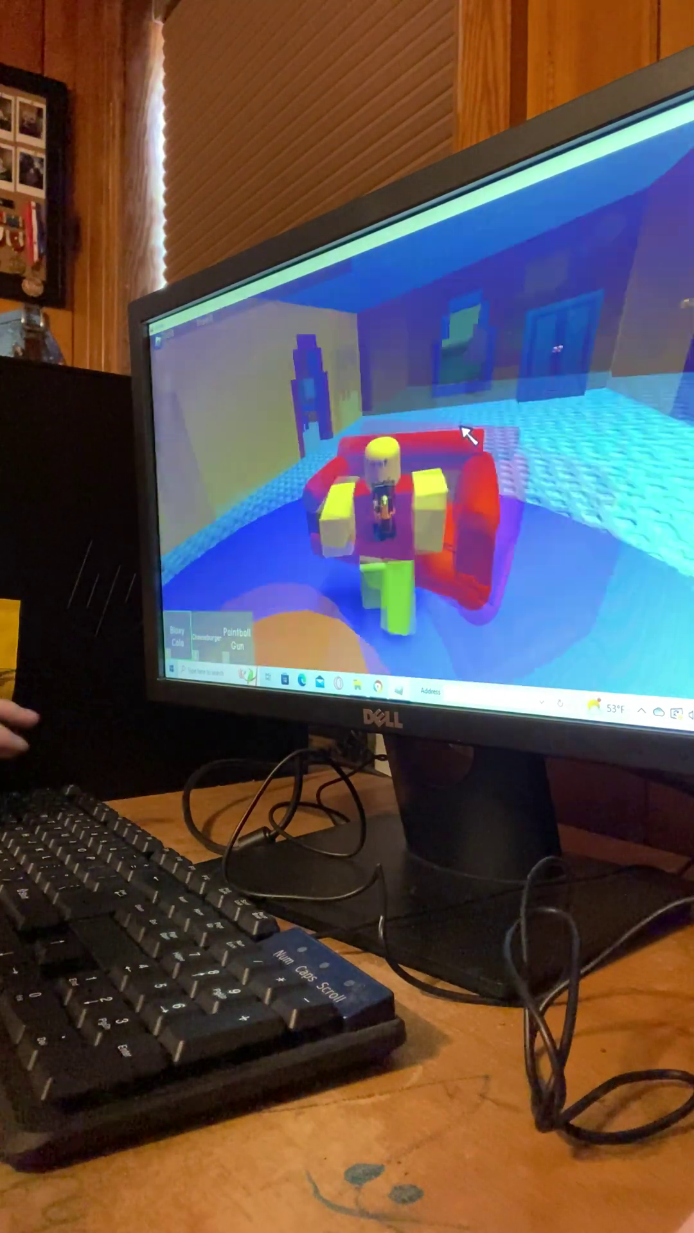
- Stand up from the couch and shoot paint at the round table
{"action": "left_click_drag", "start_coordinate": [466, 435], "coordinate": [463, 424]}
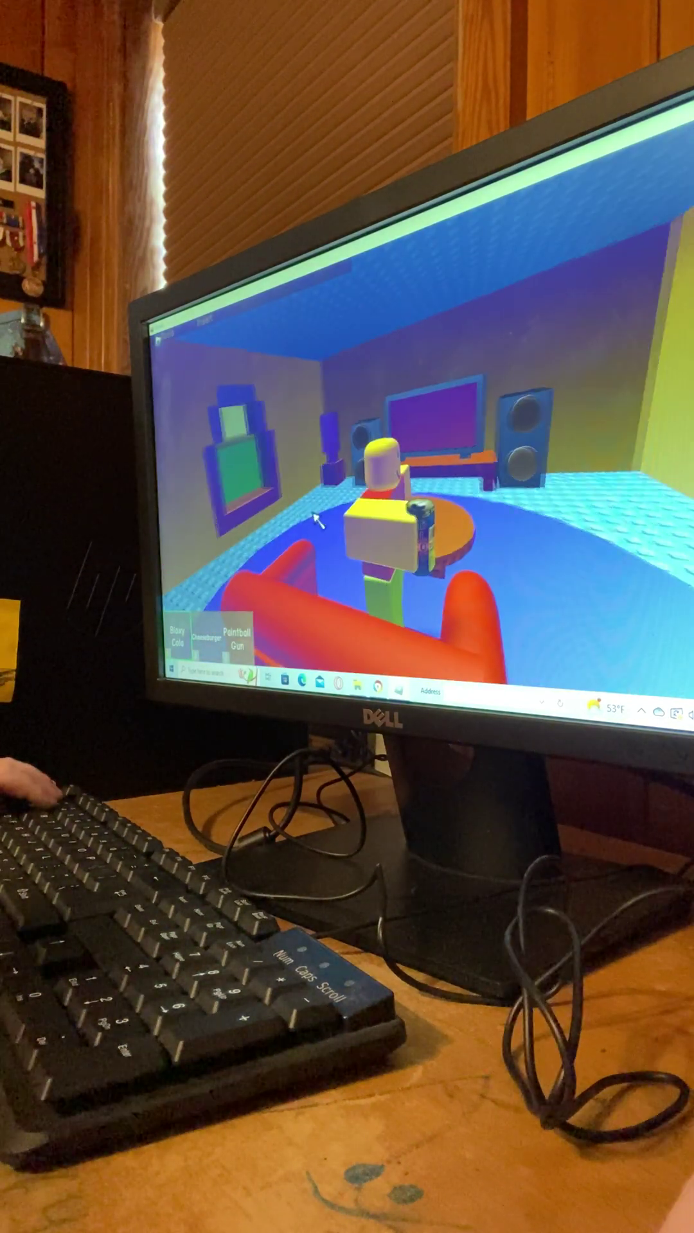
{"action": "left_click_drag", "start_coordinate": [317, 521], "coordinate": [463, 481]}
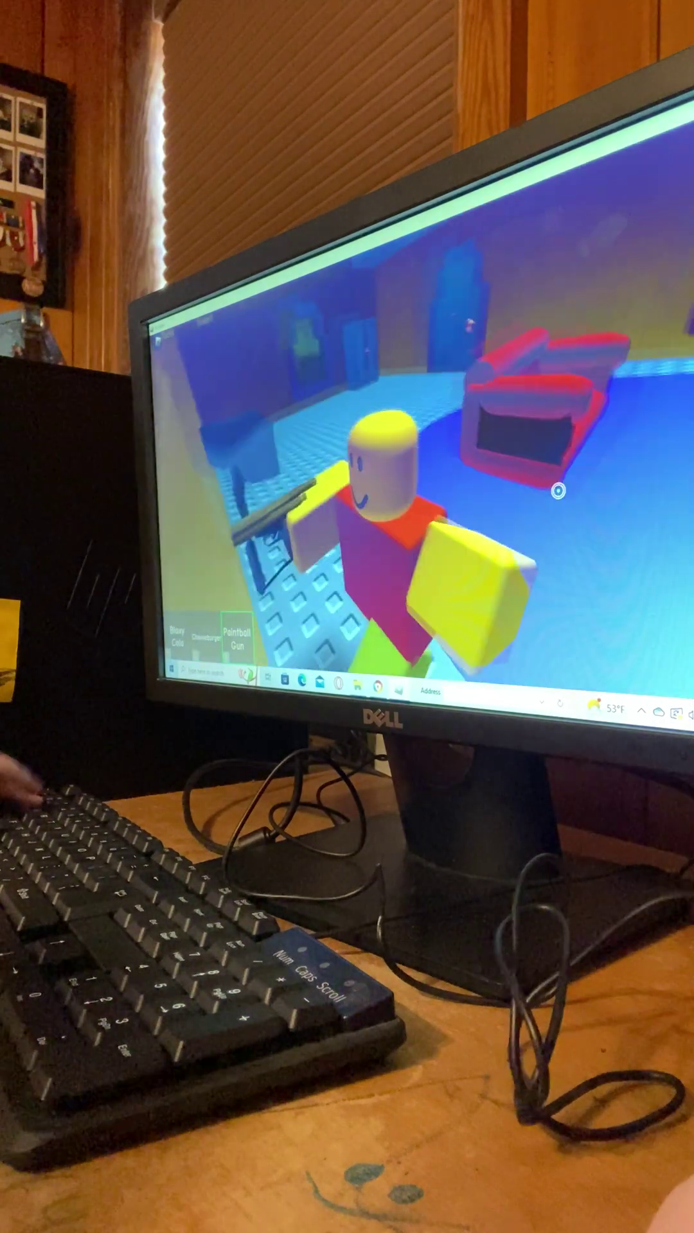
{"action": "key", "text": "w"}
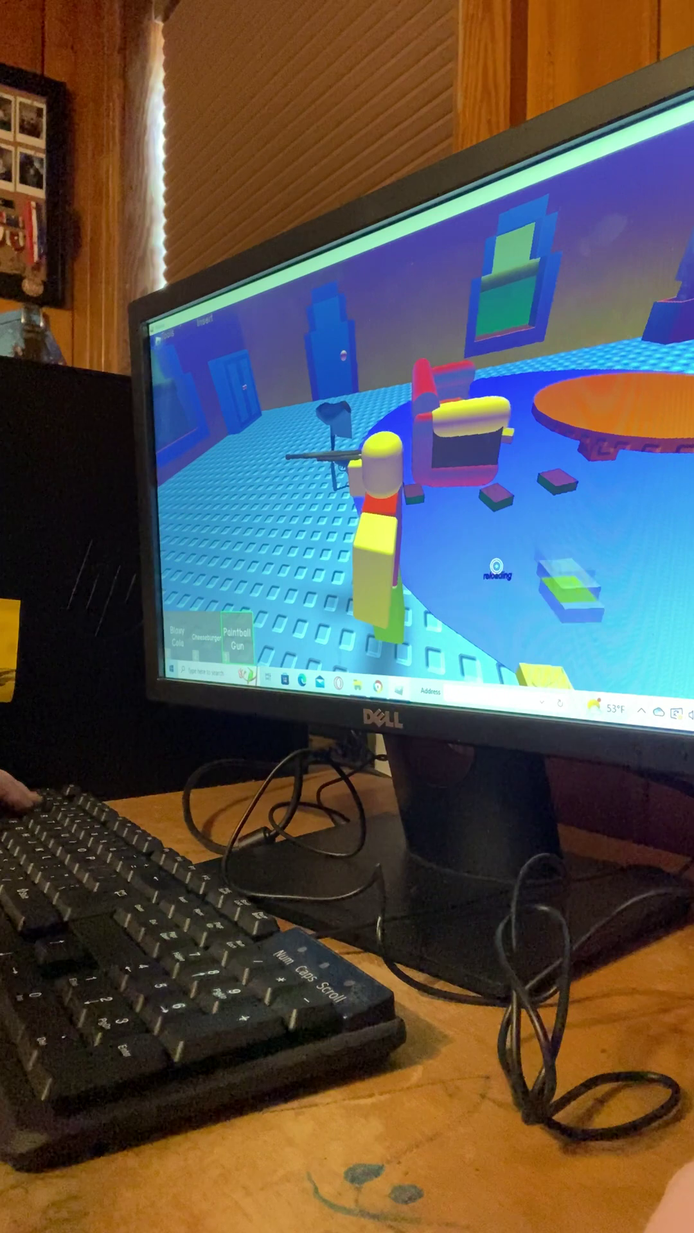
{"action": "key", "text": "w"}
{"action": "left_click", "coordinate": [643, 452]}
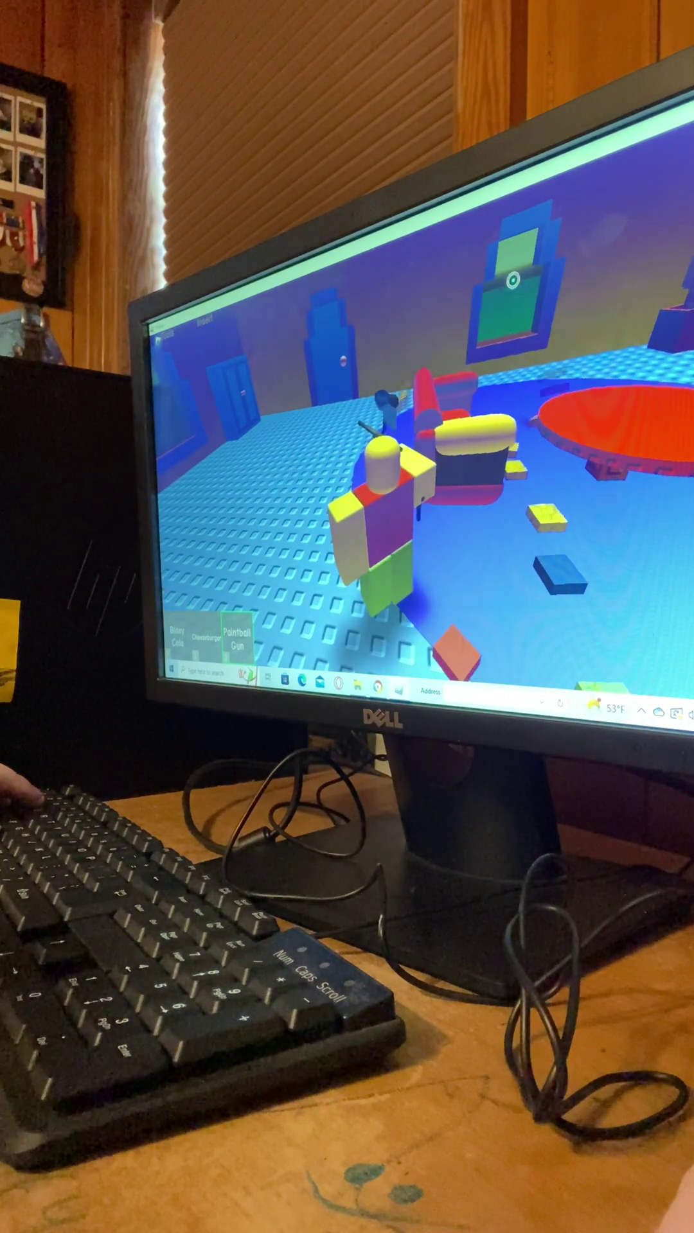
- Walk past the green window and through the purple arch into the computer room
{"action": "key", "text": "w"}
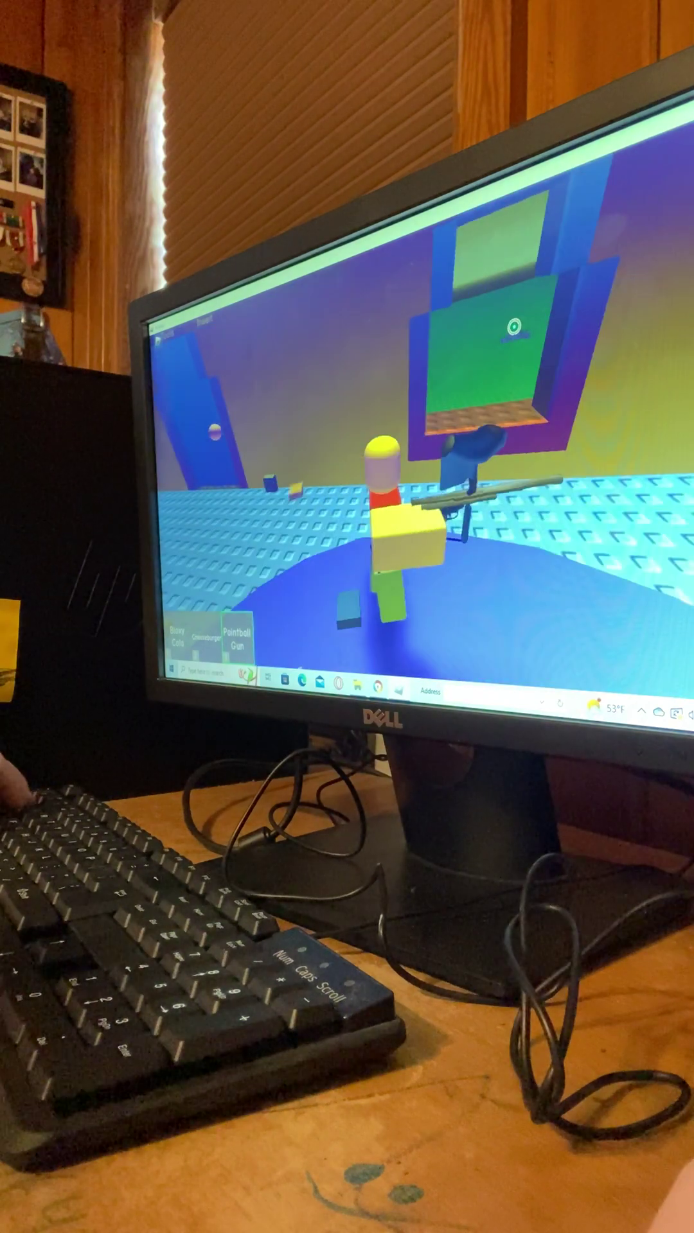
{"action": "key", "text": "Left"}
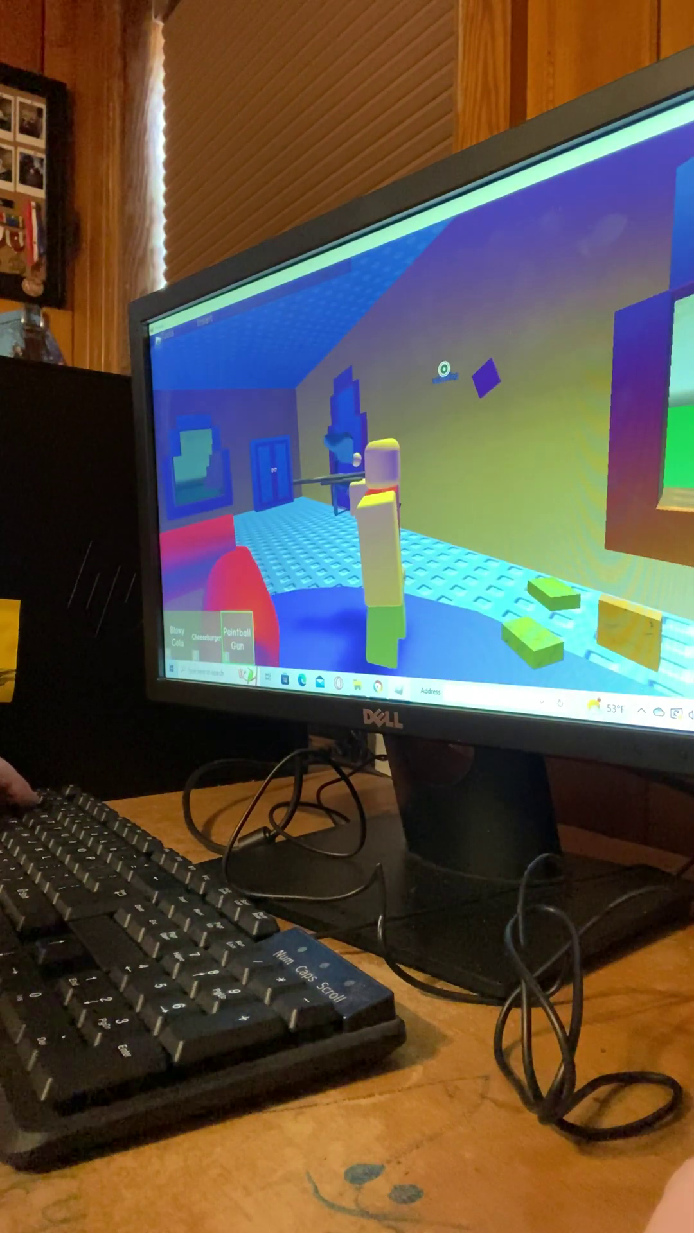
{"action": "key", "text": "Right"}
{"action": "key", "text": "w"}
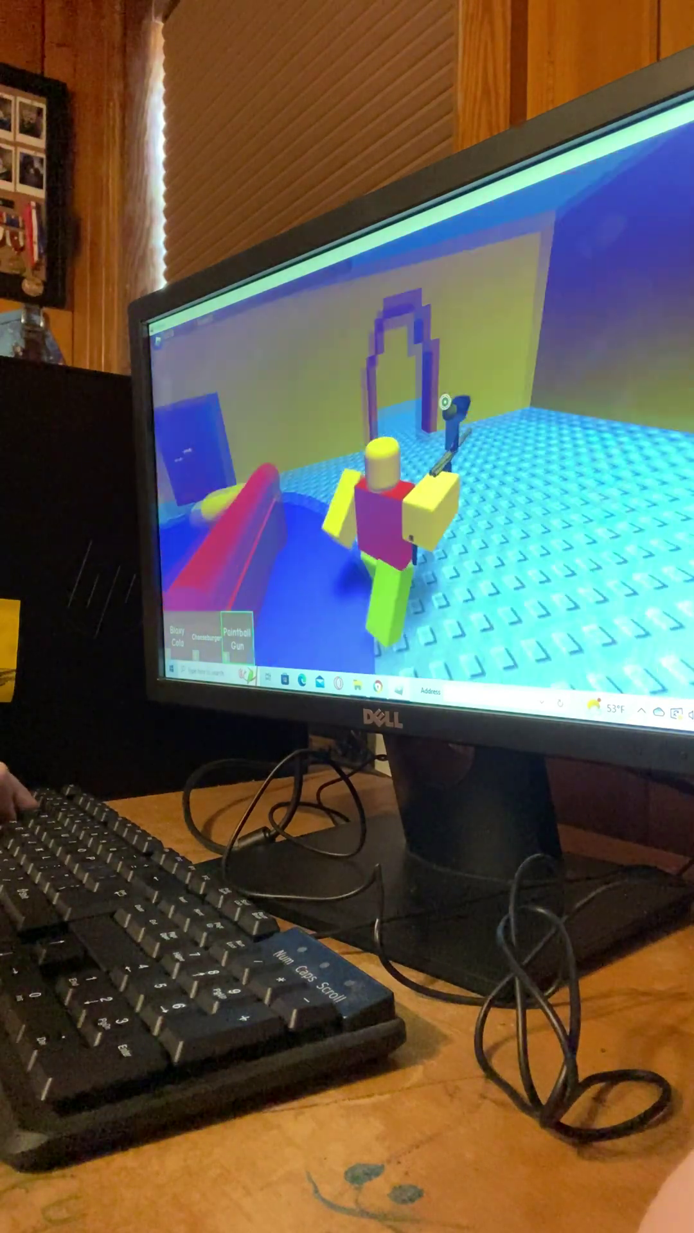
{"action": "key", "text": "w"}
{"action": "key", "text": "w"}
{"action": "key", "text": "w"}
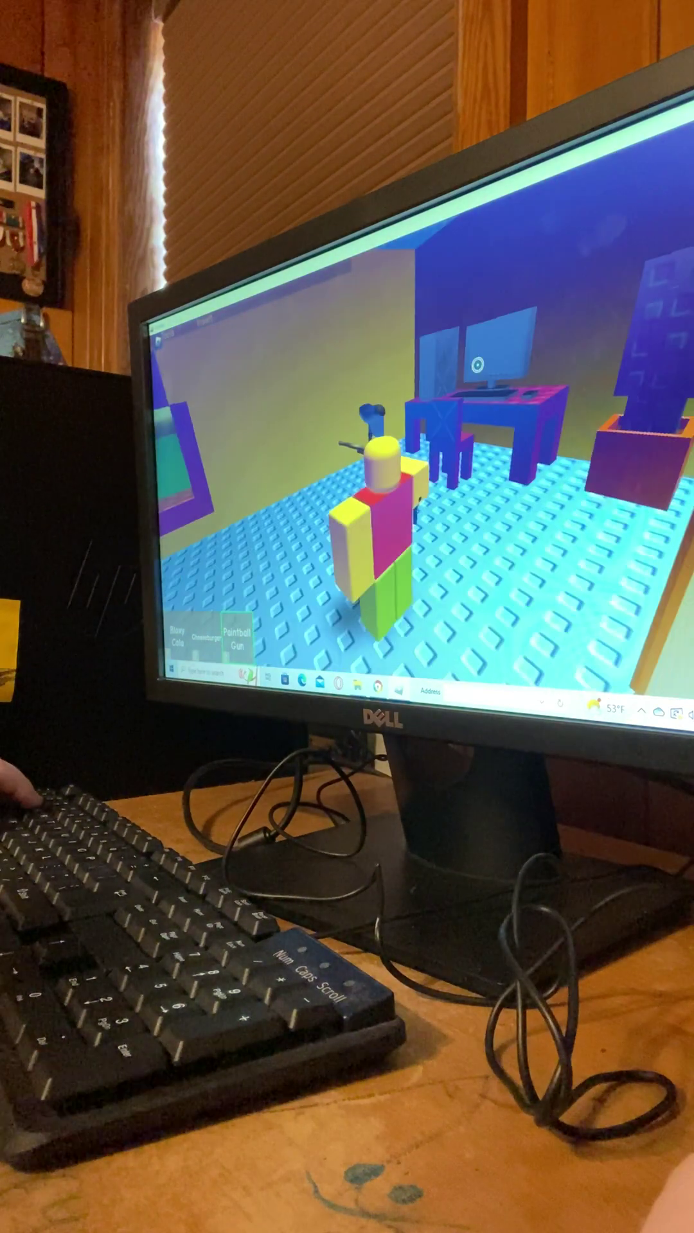
{"action": "key", "text": "w"}
{"action": "key", "text": "w"}
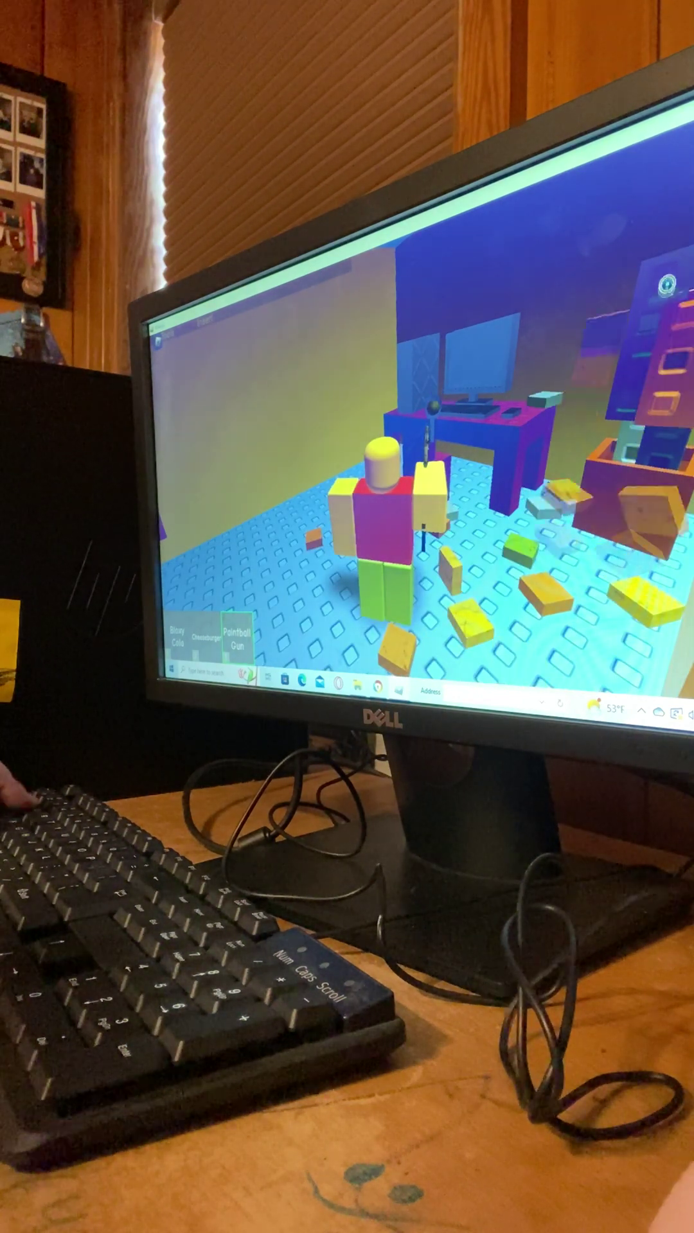
- Turn from the desk, walk to the bed, and look around the room
{"action": "key", "text": "a"}
{"action": "key", "text": "w"}
{"action": "key", "text": "w"}
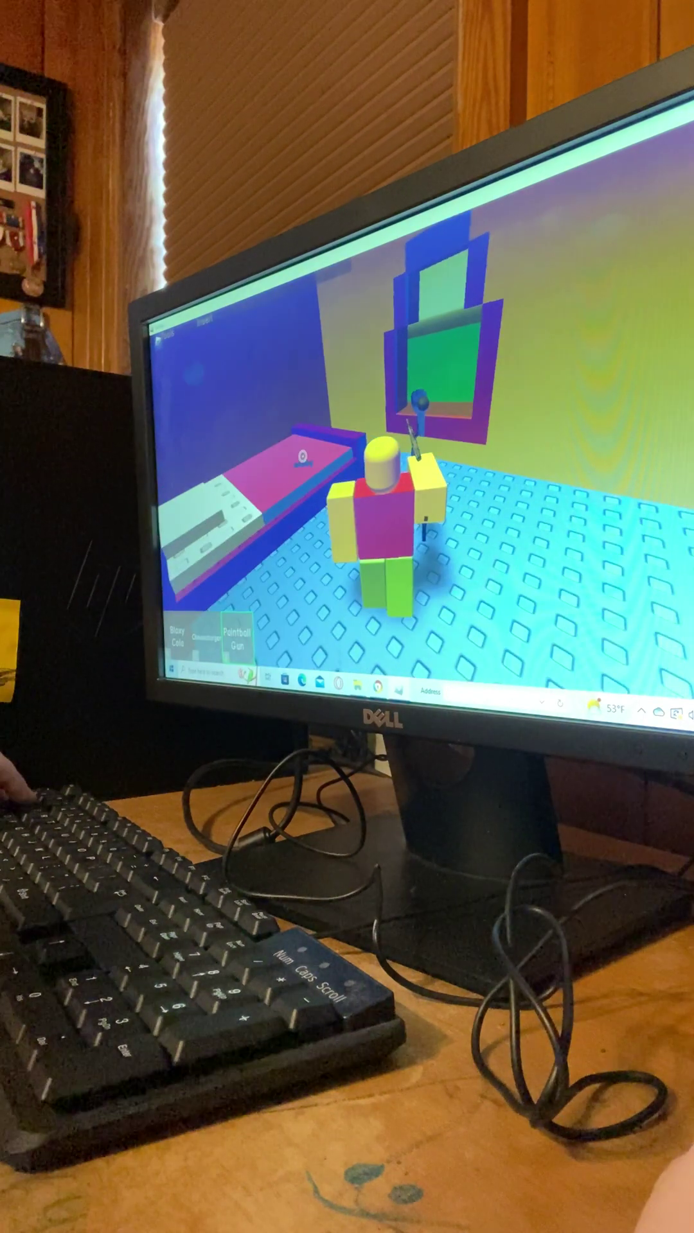
{"action": "key", "text": "Right"}
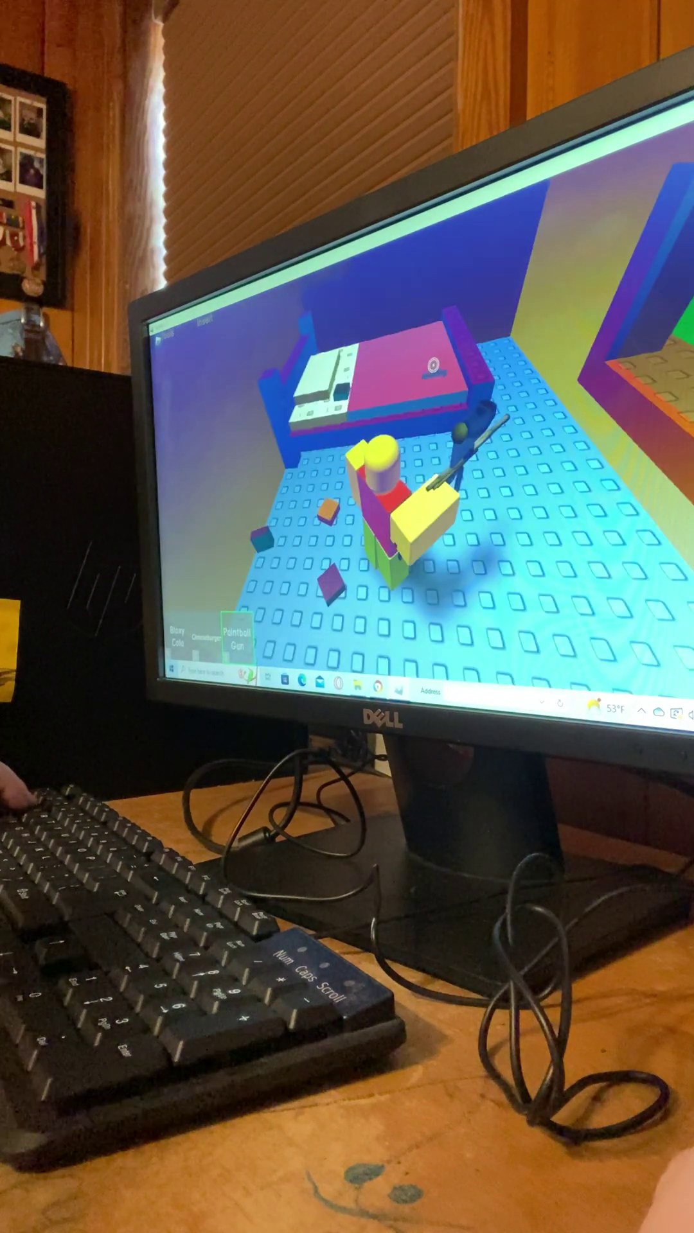
{"action": "key", "text": "Right"}
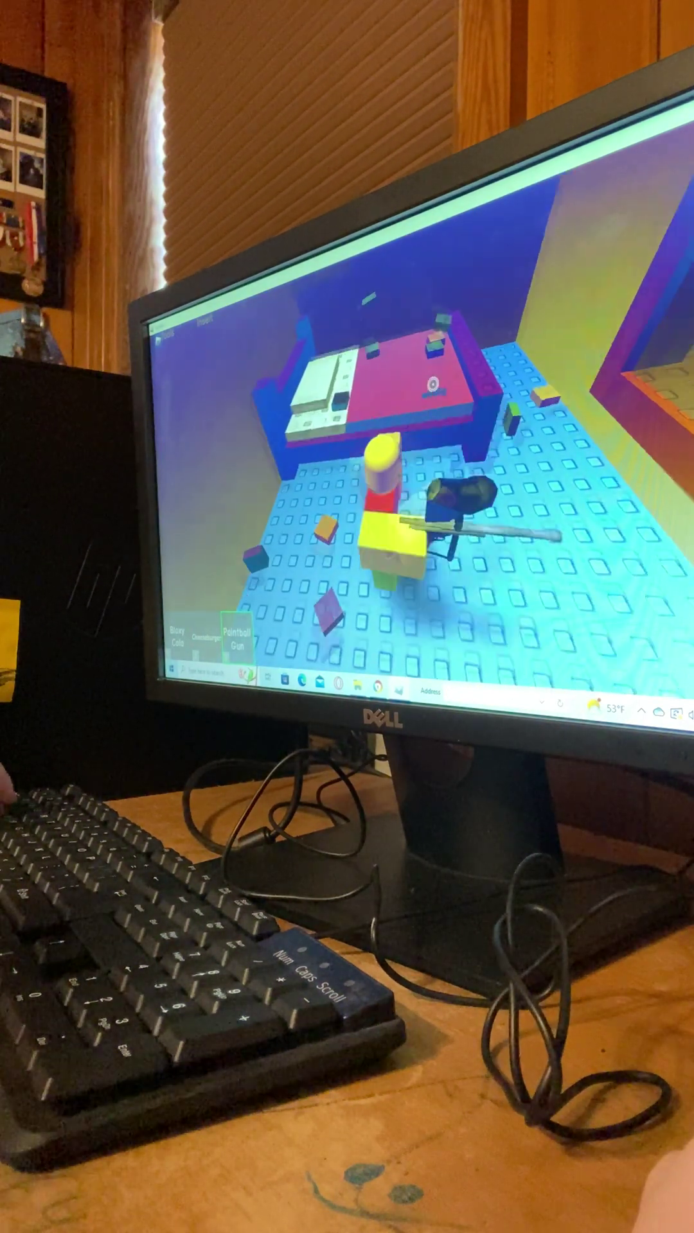
{"action": "key", "text": "Right"}
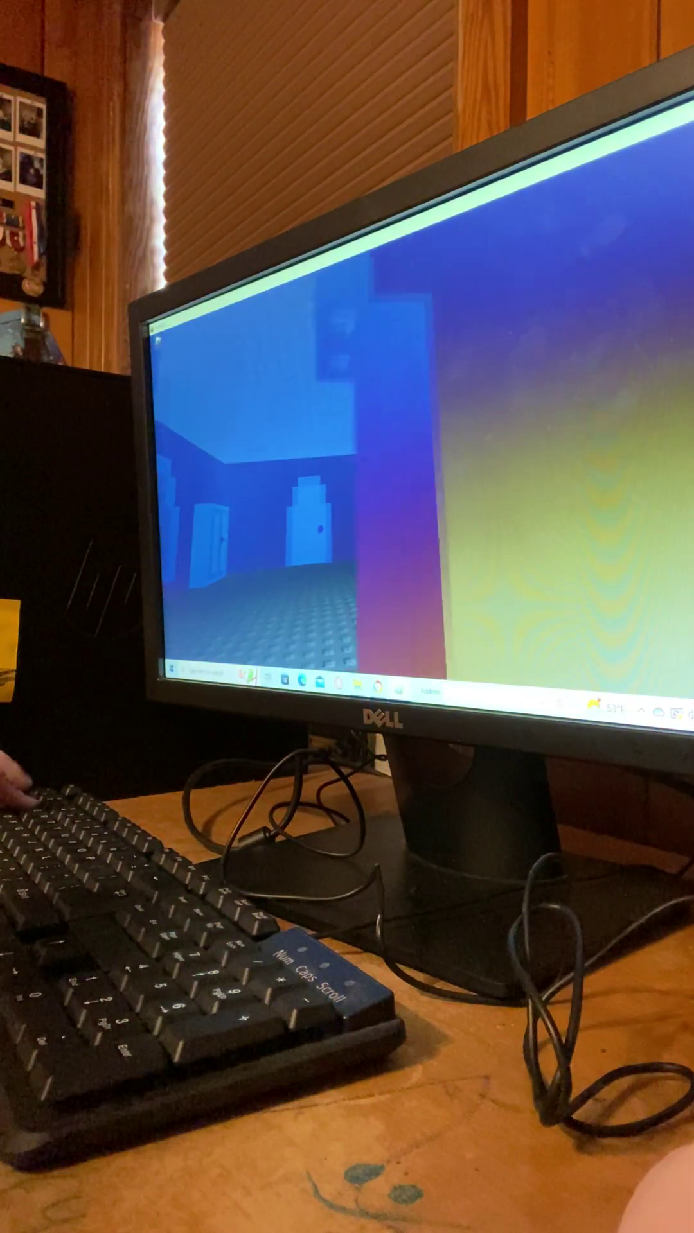
- Walk in first person around the living room, past the sofa and TV, through the lattice double doors
{"action": "key", "text": "Left"}
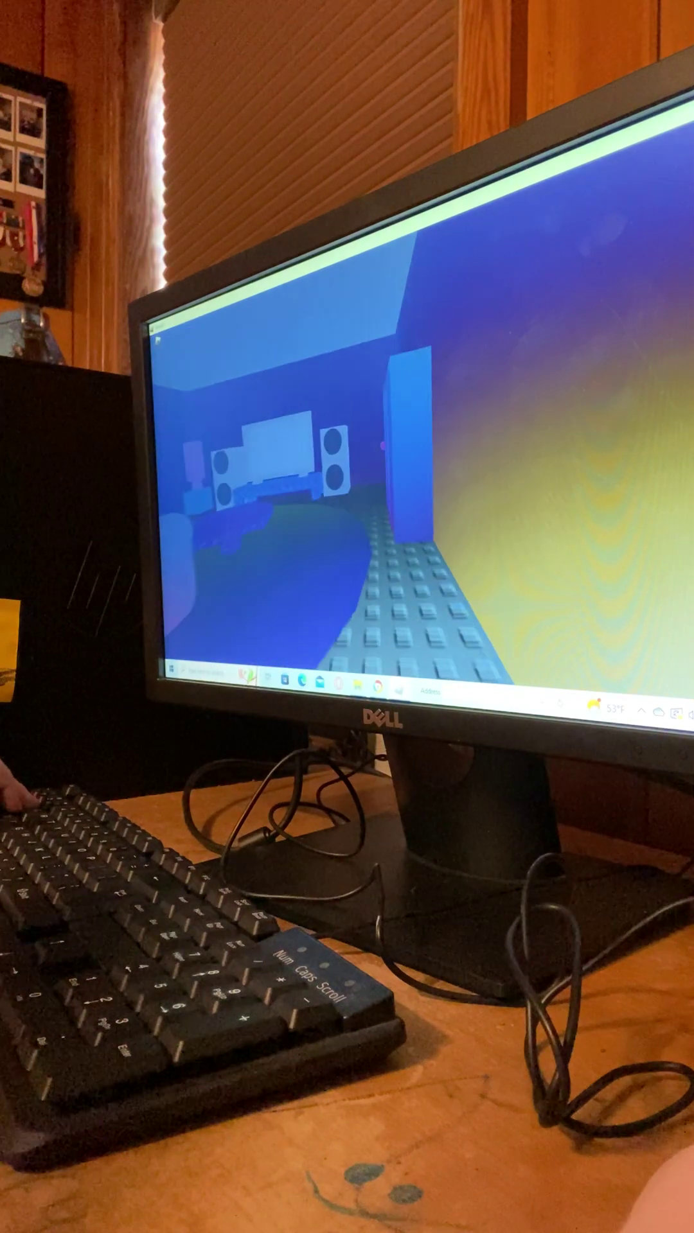
{"action": "key", "text": "Left"}
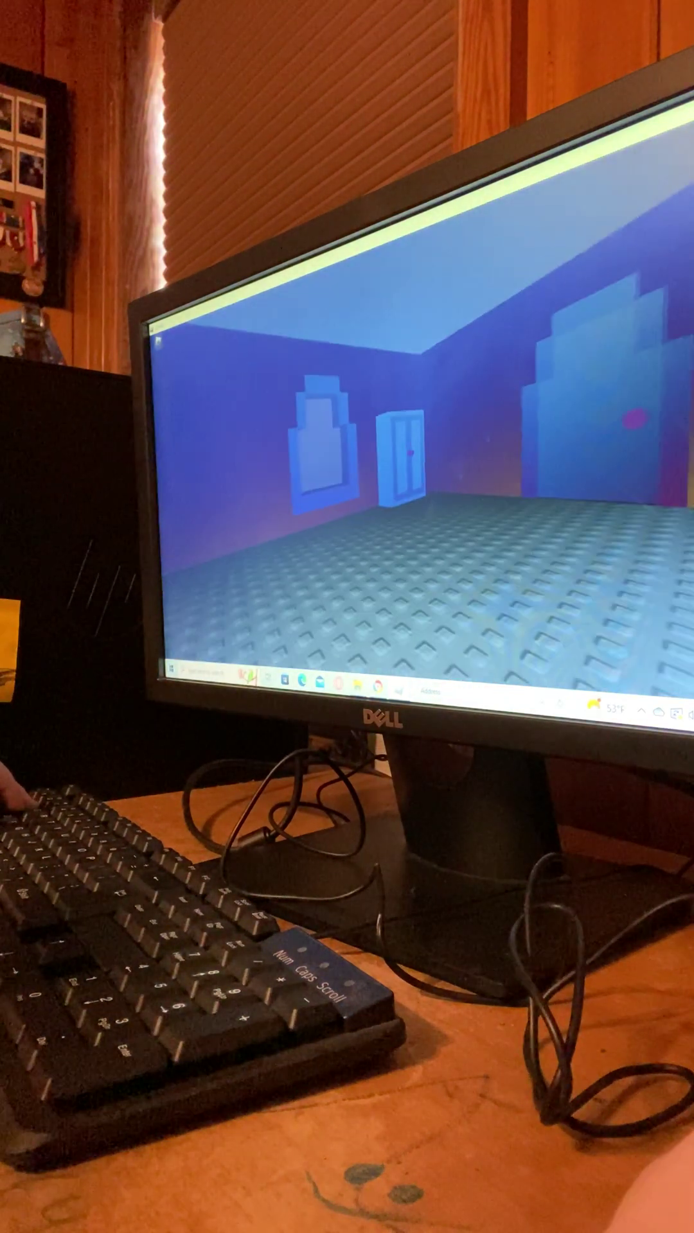
{"action": "key", "text": "w"}
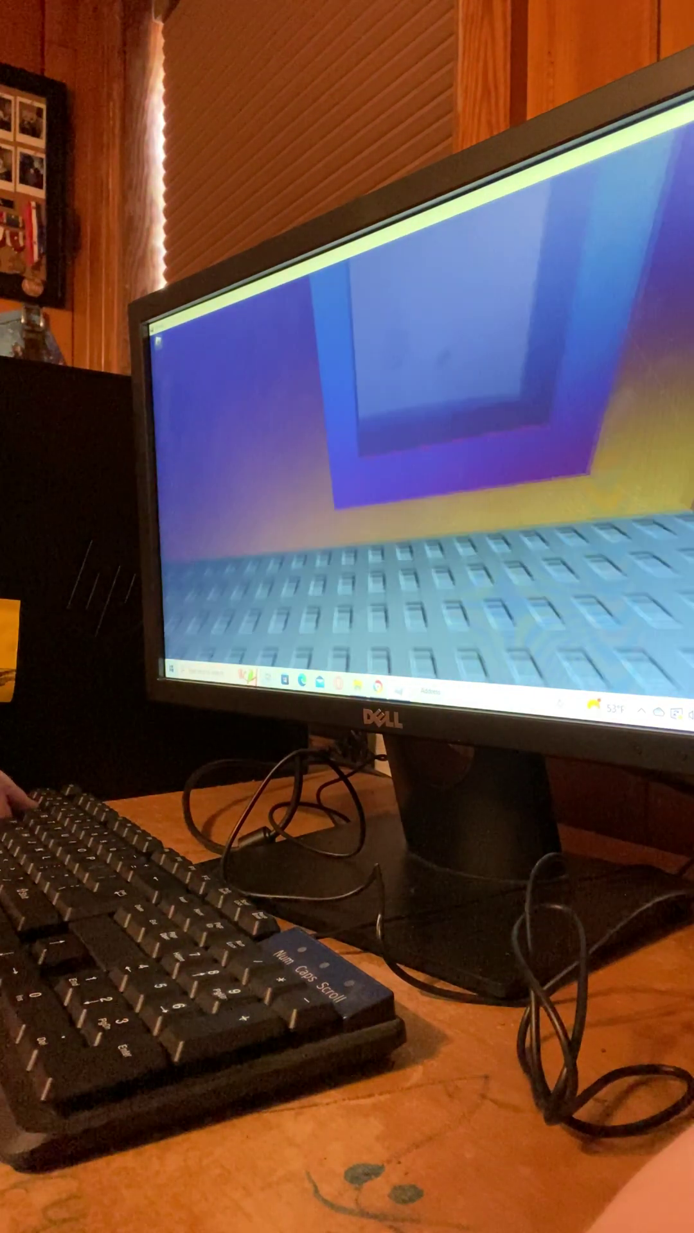
{"action": "key", "text": "w"}
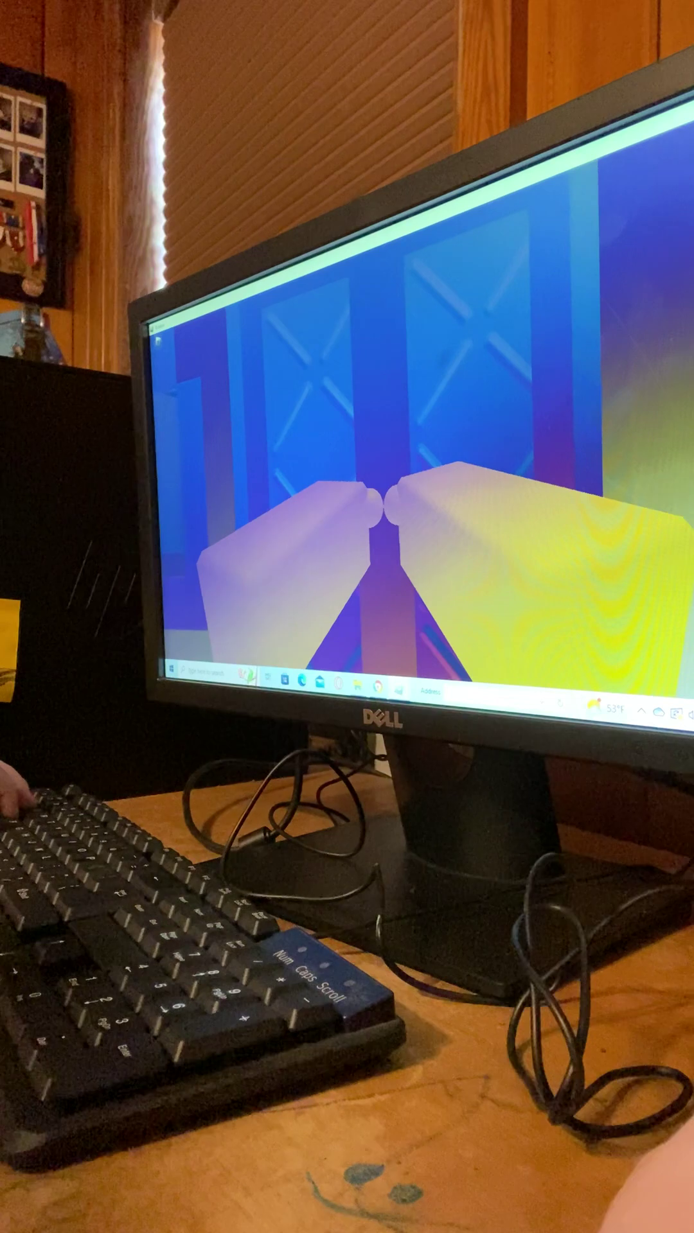
{"action": "key", "text": "s"}
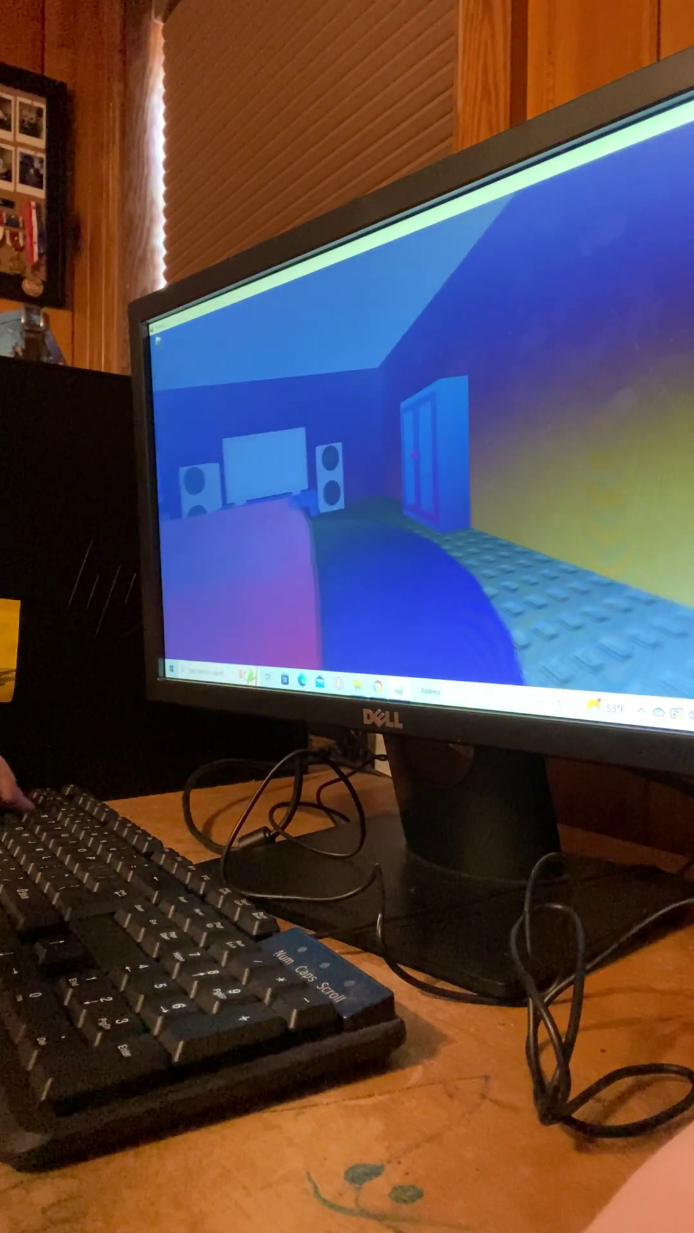
{"action": "key", "text": "w"}
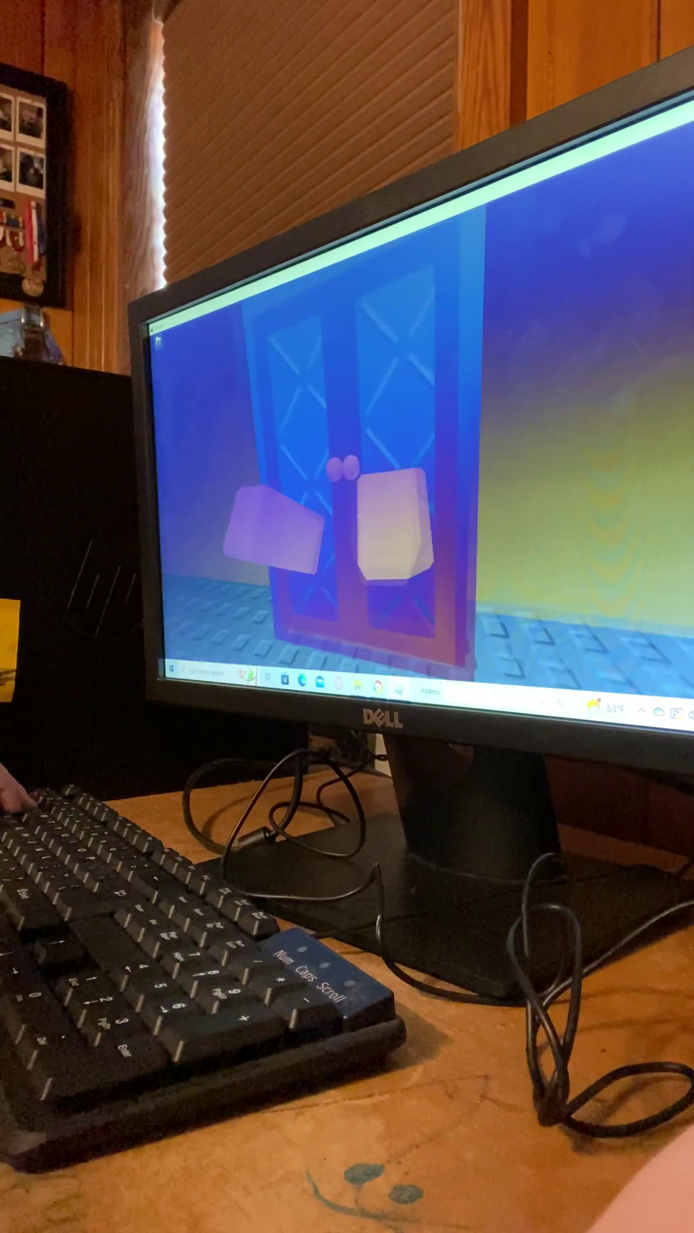
{"action": "key", "text": "w"}
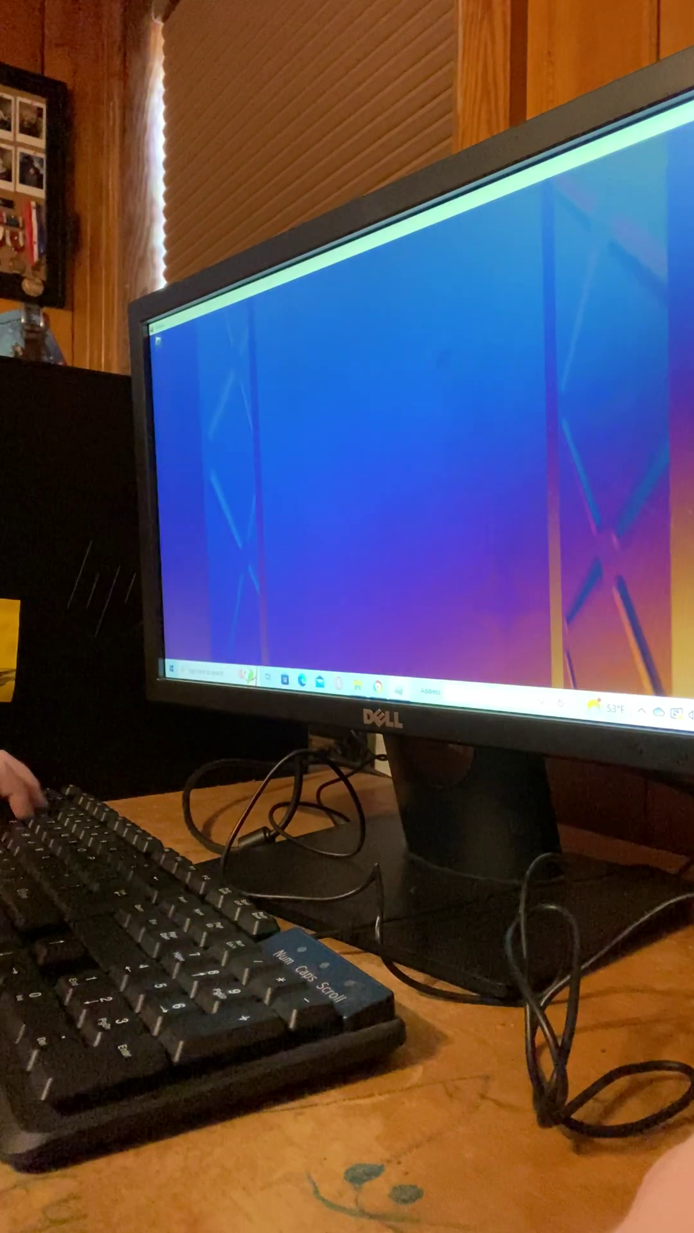
{"action": "key", "text": "s"}
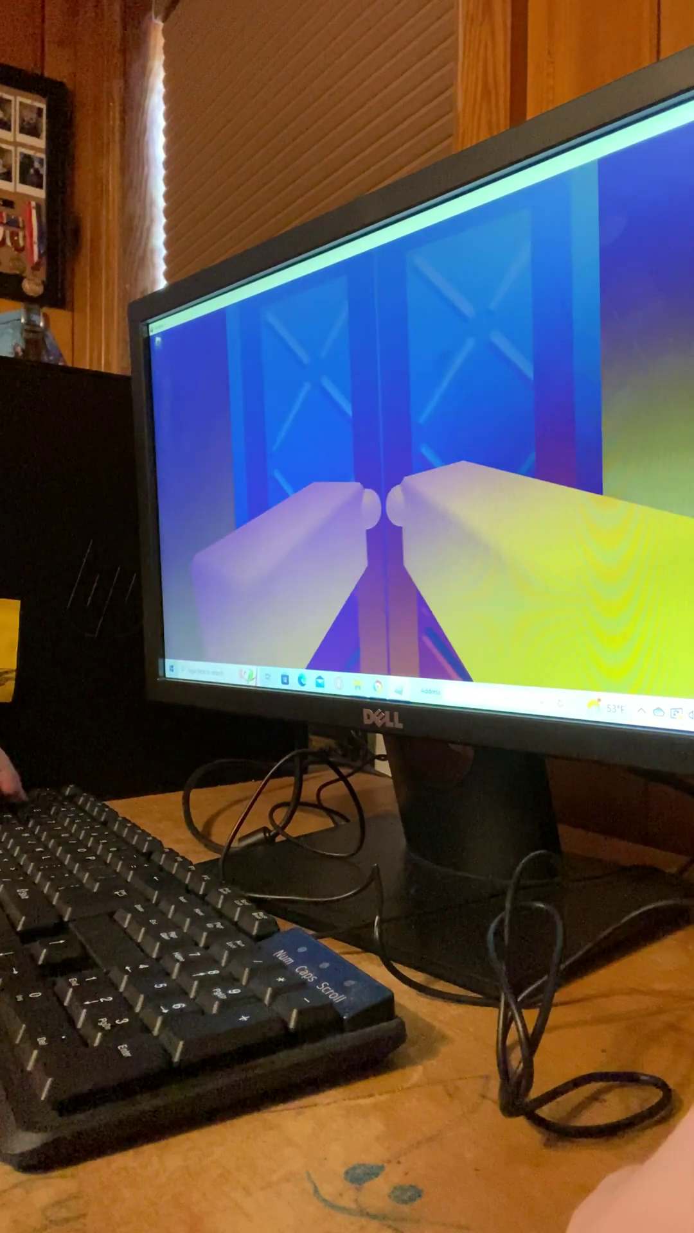
{"action": "key", "text": "w"}
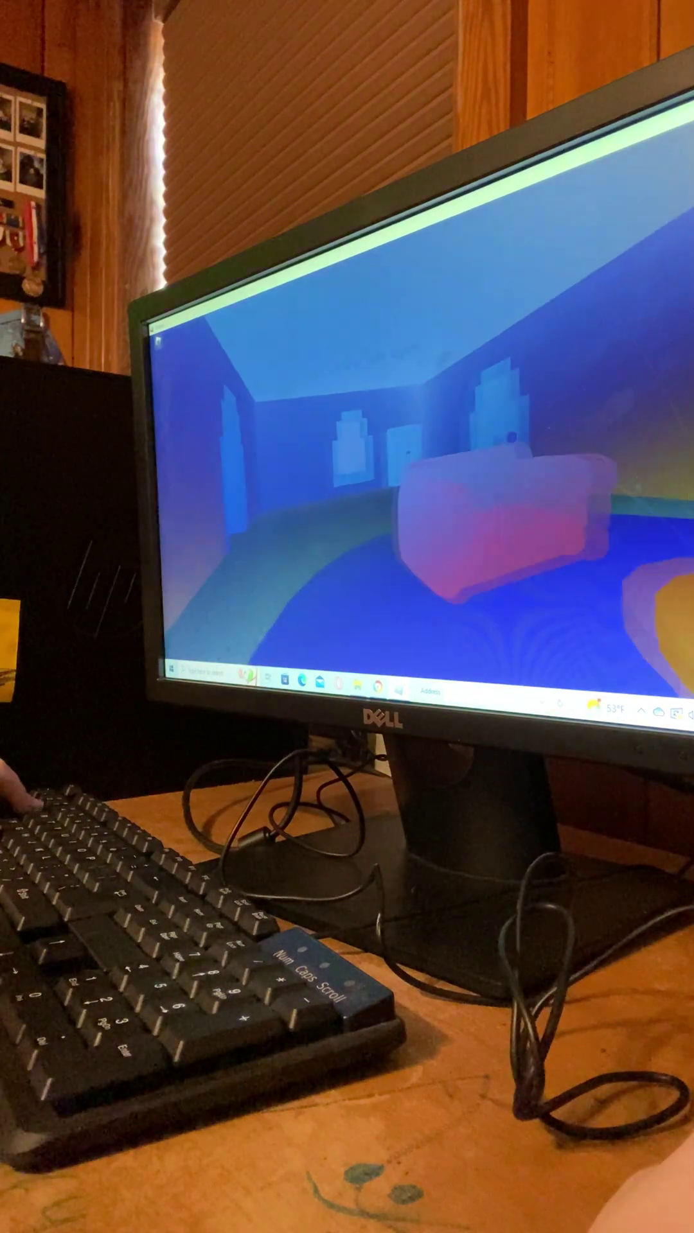
{"action": "key", "text": "w"}
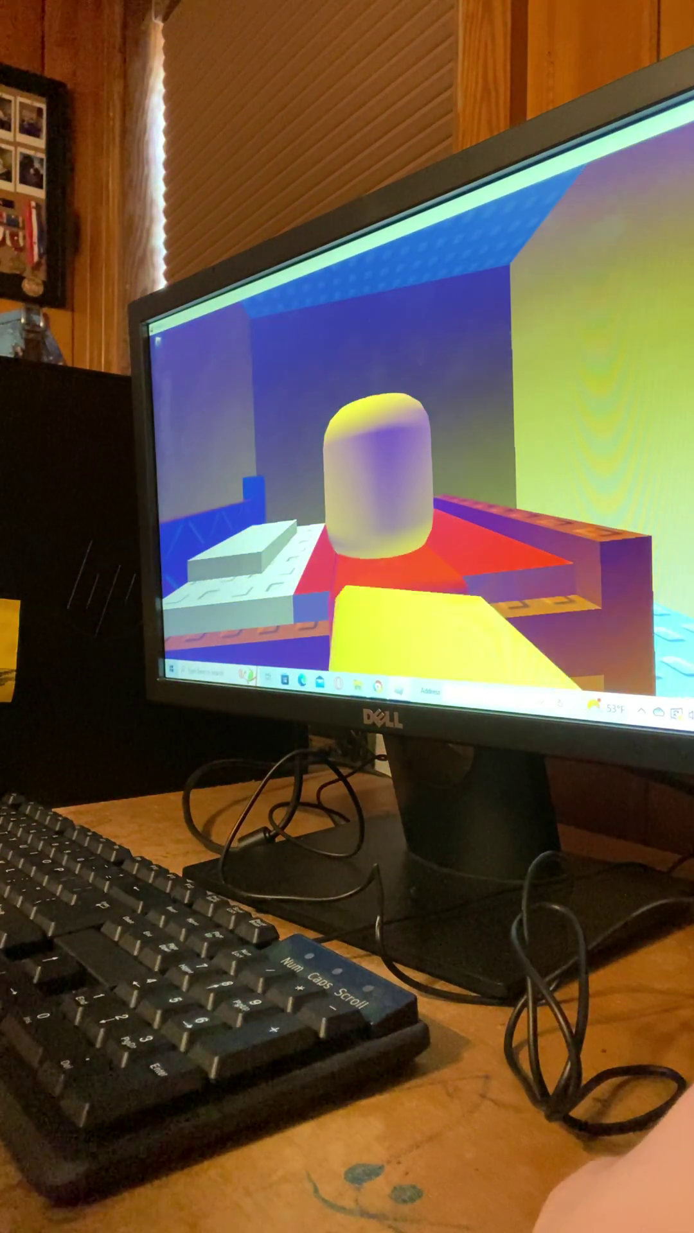
- Walk up to the in-game computer, turn it on, then open and close the news article
{"action": "left_click_drag", "start_coordinate": [433, 578], "coordinate": [441, 572]}
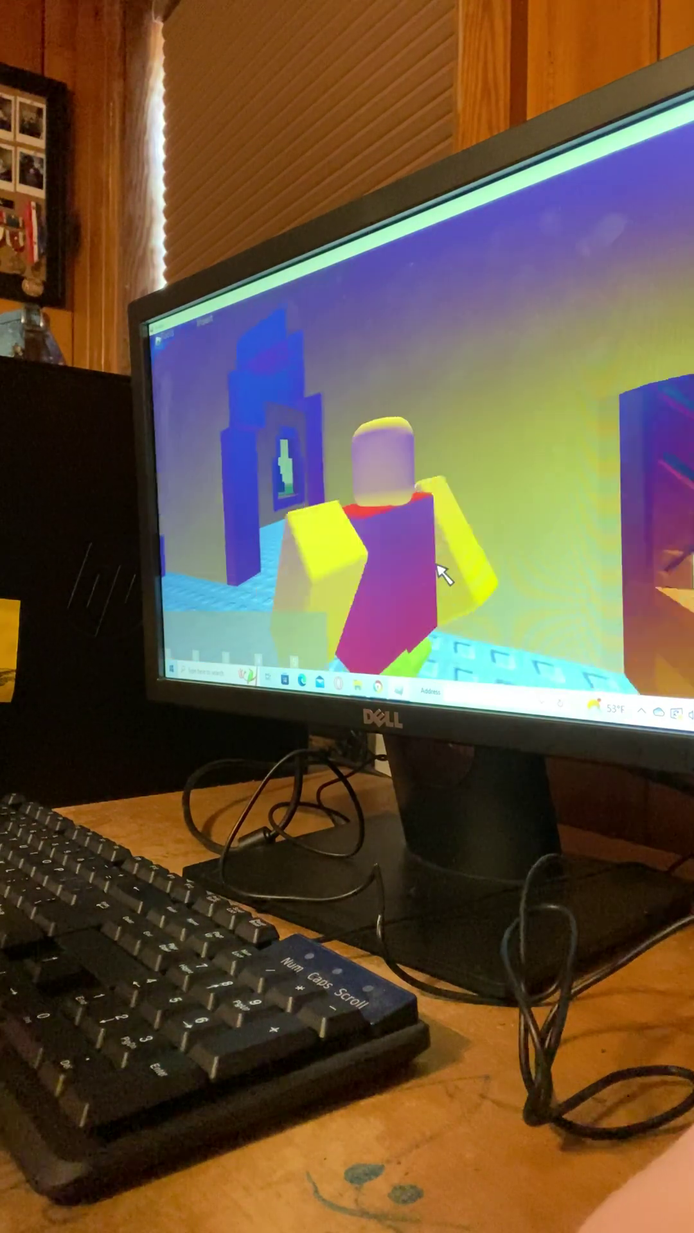
{"action": "key", "text": "w"}
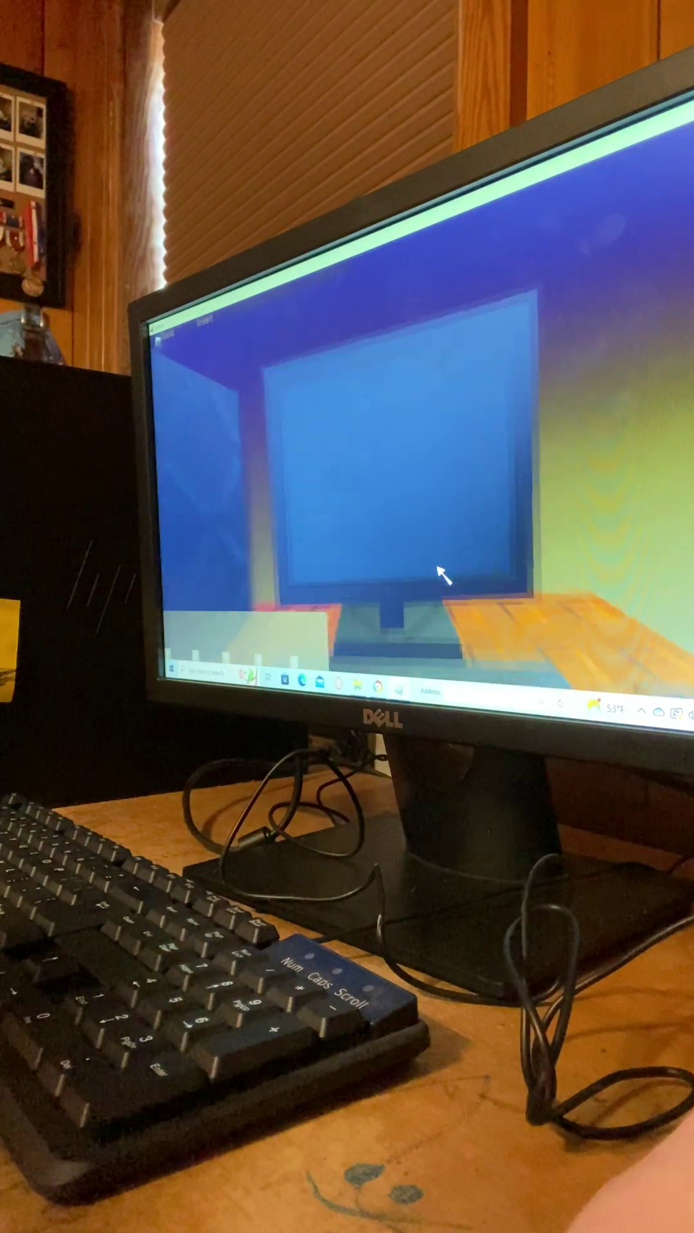
{"action": "left_click", "coordinate": [439, 574]}
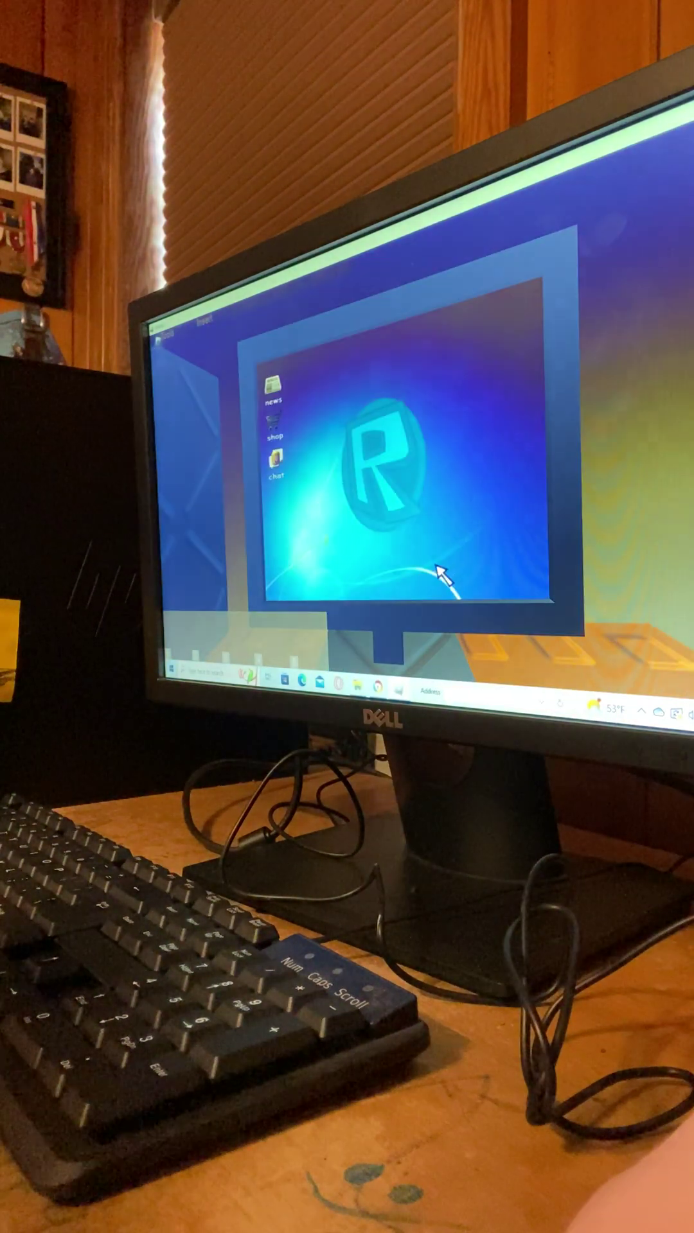
{"action": "left_click", "coordinate": [283, 383]}
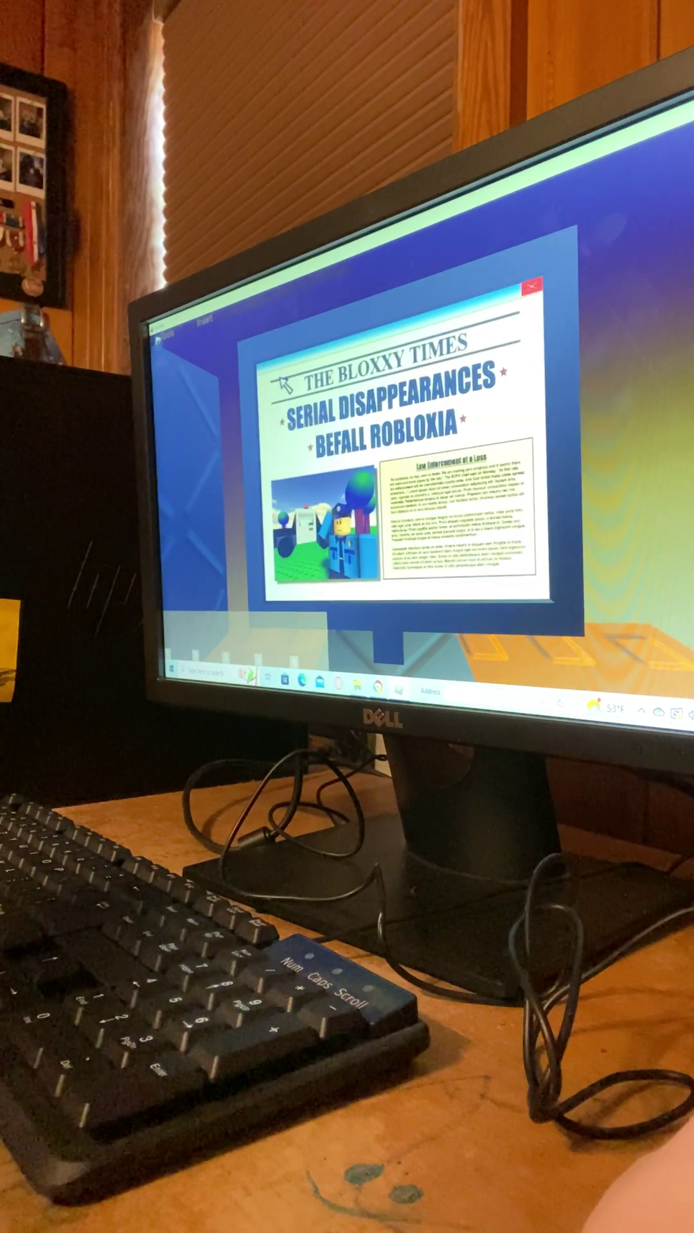
{"action": "left_click", "coordinate": [530, 289]}
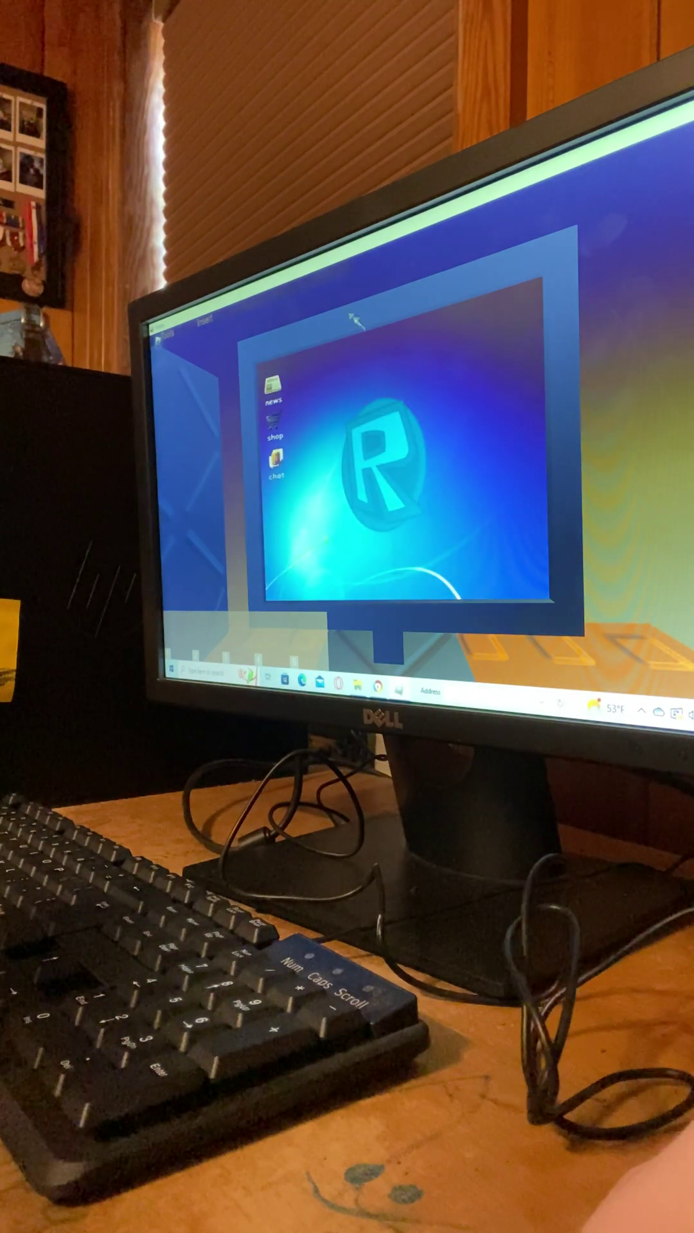
- Open and close the shop, then sign in to roCHAT and close its window
{"action": "left_click", "coordinate": [279, 424]}
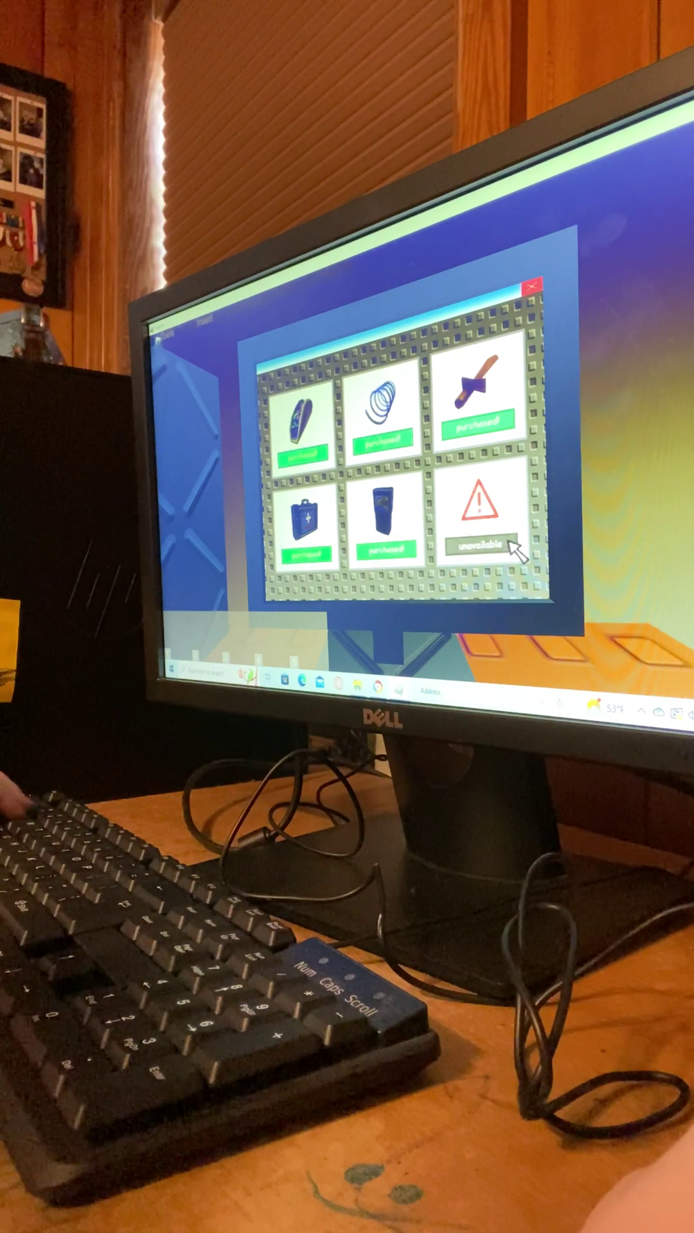
{"action": "left_click", "coordinate": [528, 290]}
{"action": "double_click", "coordinate": [290, 461]}
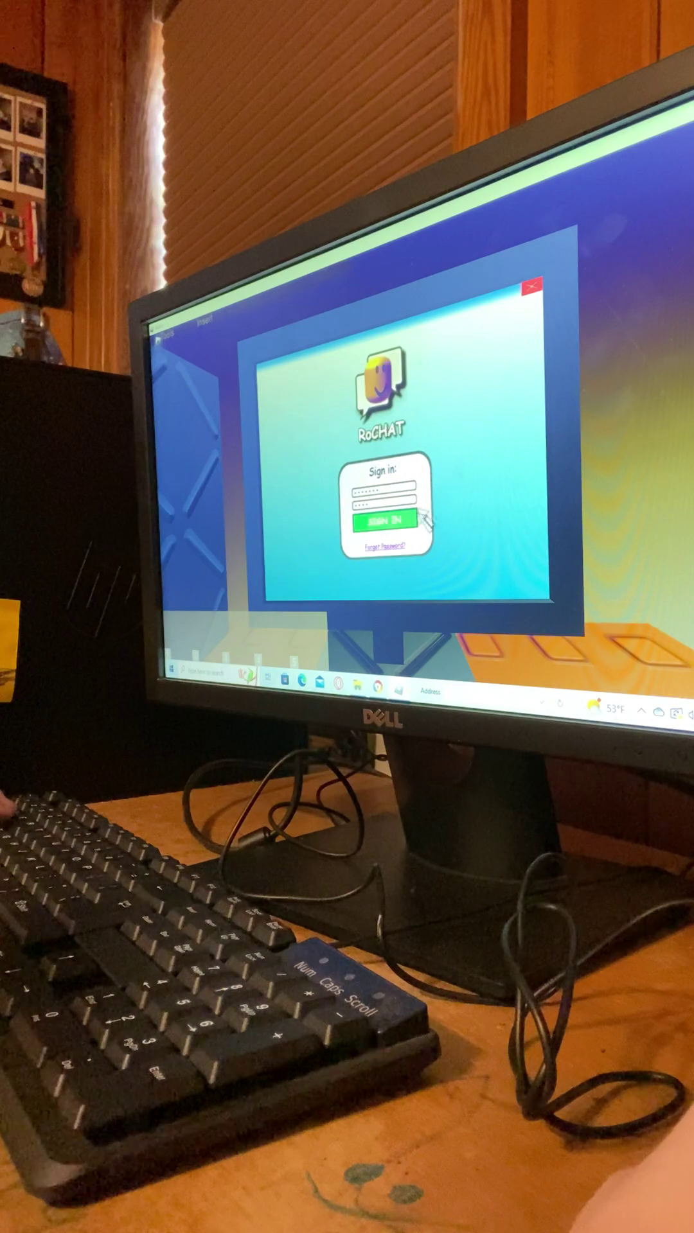
{"action": "left_click", "coordinate": [424, 521]}
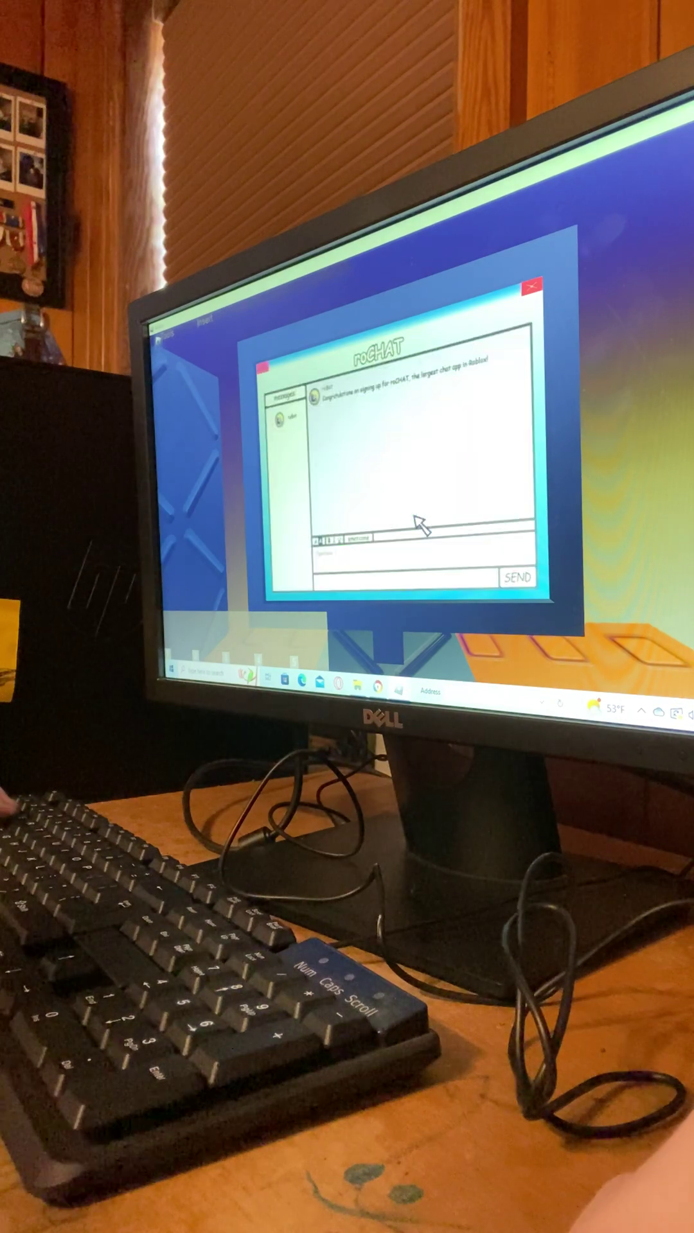
{"action": "left_click", "coordinate": [532, 287]}
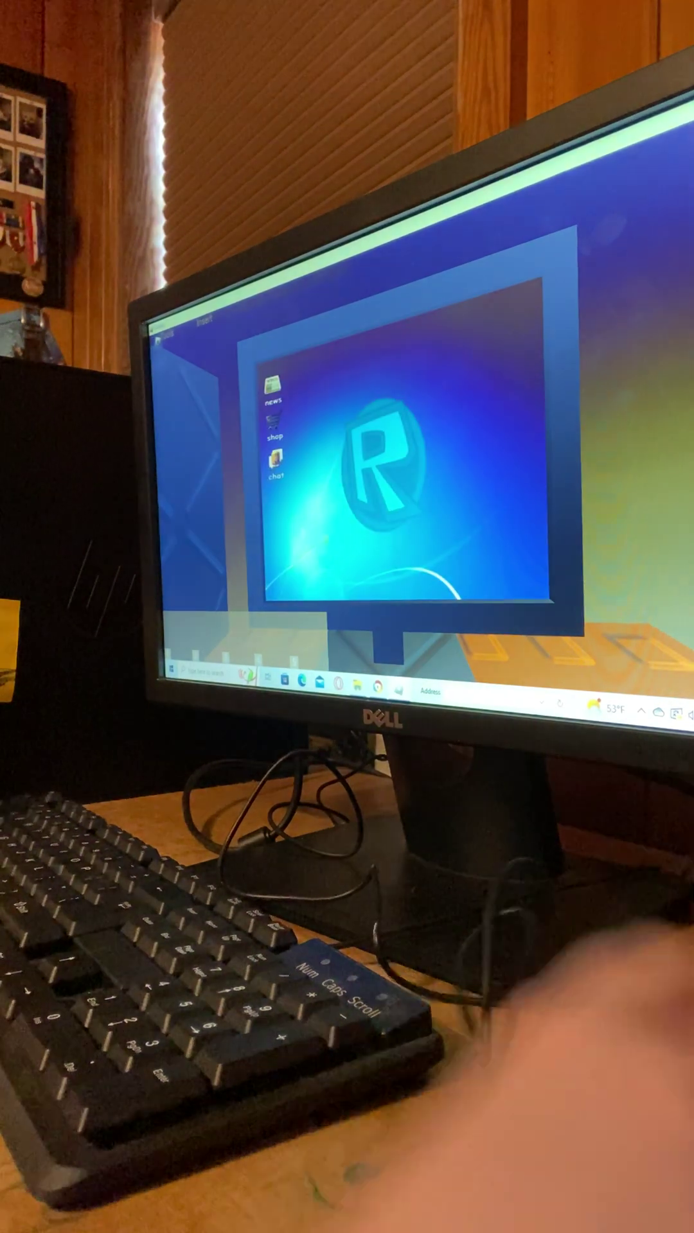
- Leave the in-game computer and walk out the door along the grey path into the yard
{"action": "left_click", "coordinate": [532, 287]}
{"action": "key", "text": "w"}
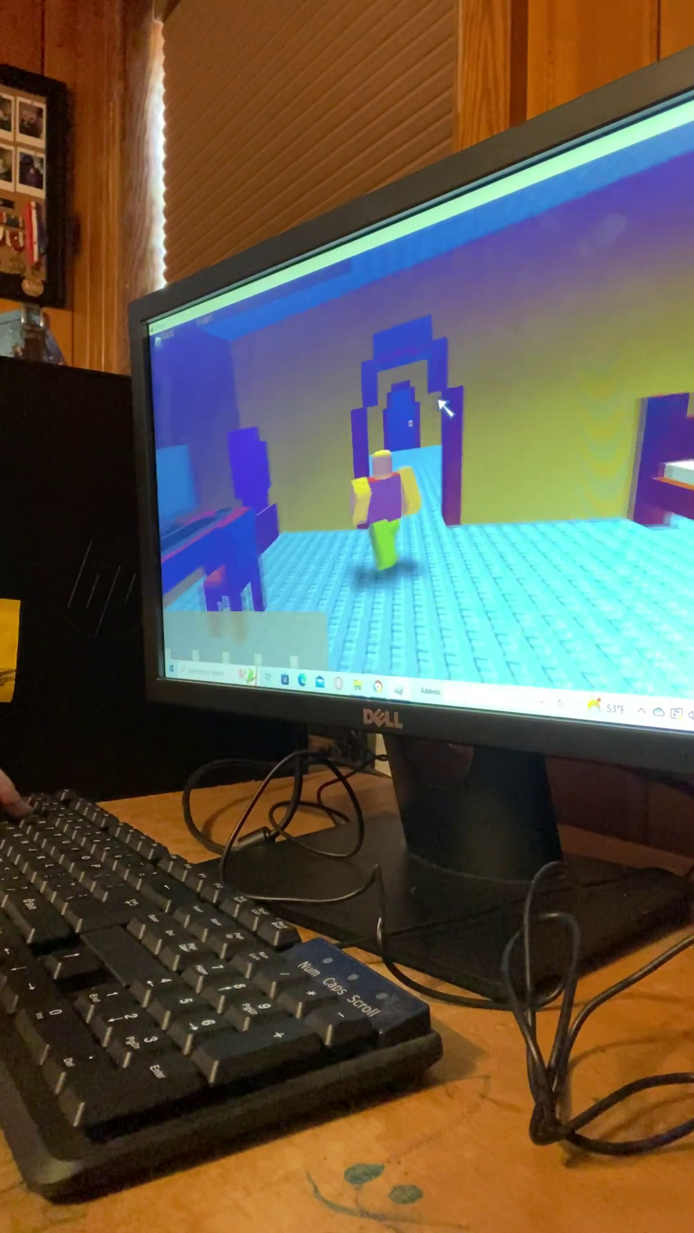
{"action": "left_click_drag", "start_coordinate": [439, 405], "coordinate": [424, 583]}
{"action": "key", "text": "w"}
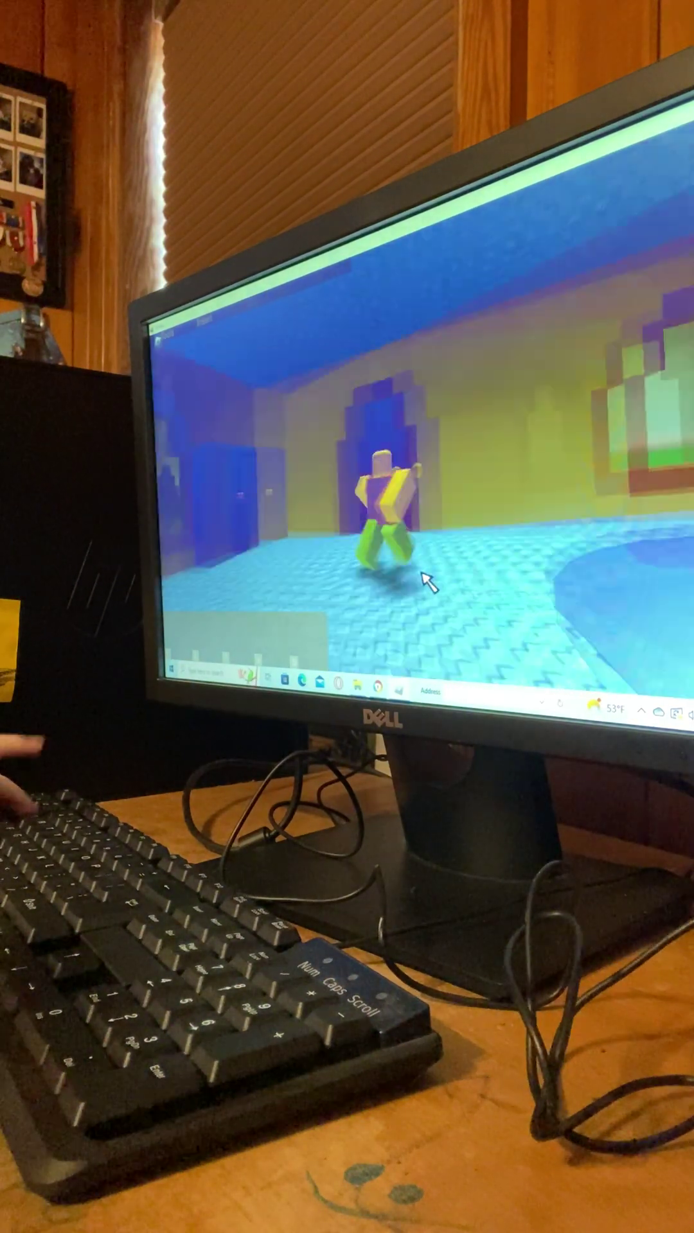
{"action": "key", "text": "w"}
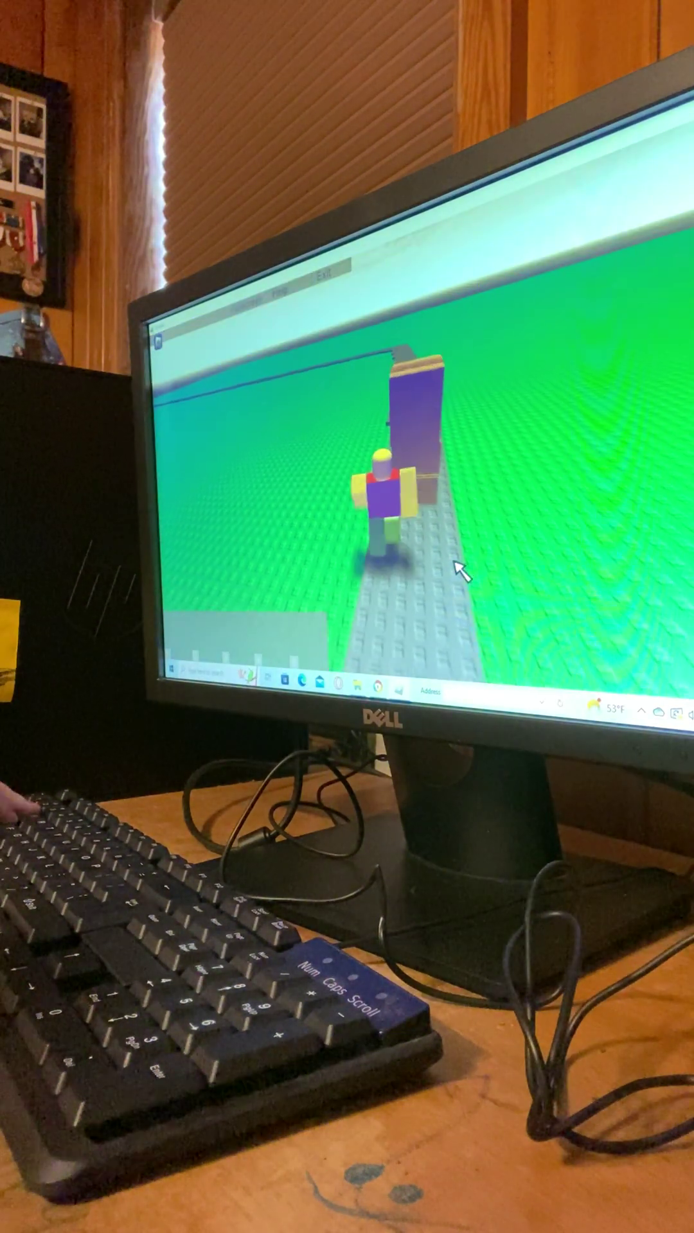
- Walk back up the steps into the yellow house and return to the living room at eye level
{"action": "key", "text": "s"}
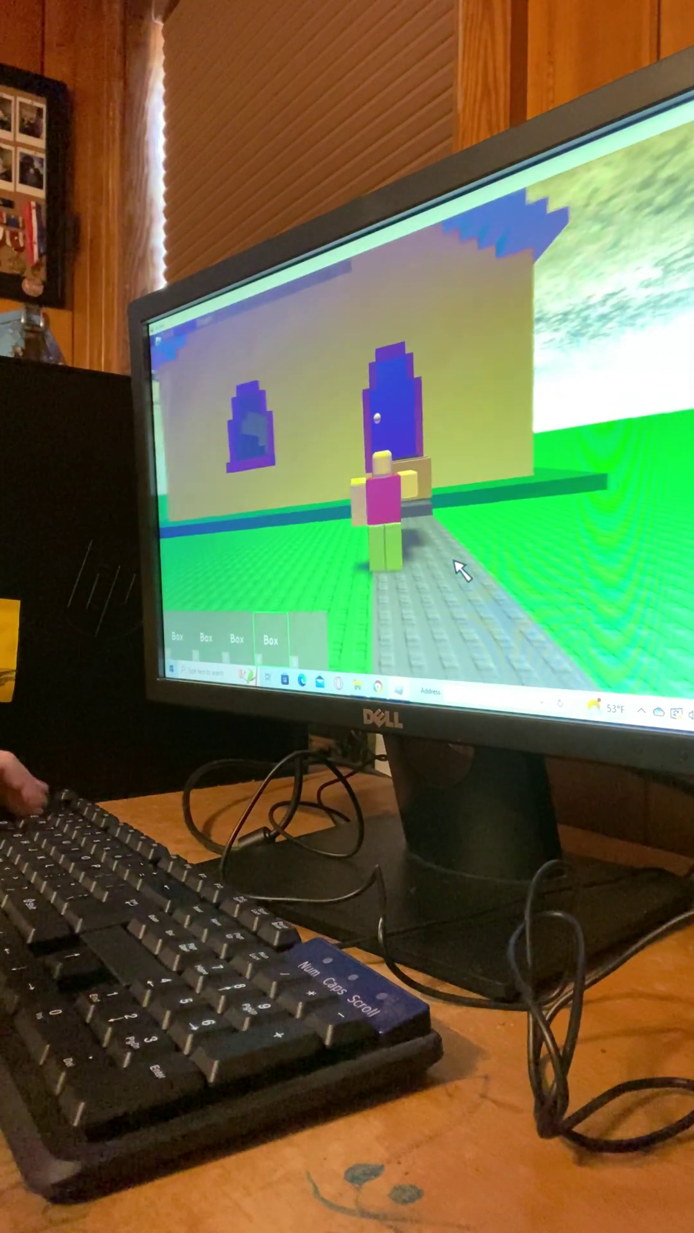
{"action": "key", "text": "w"}
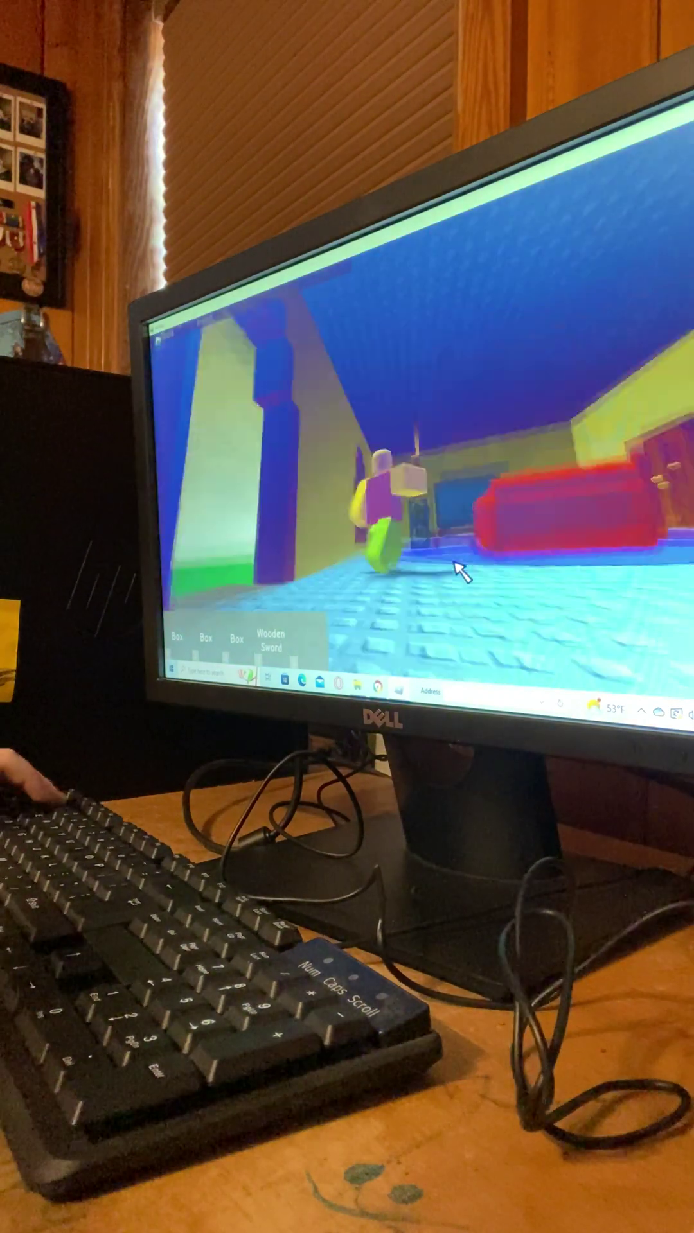
{"action": "key", "text": "w"}
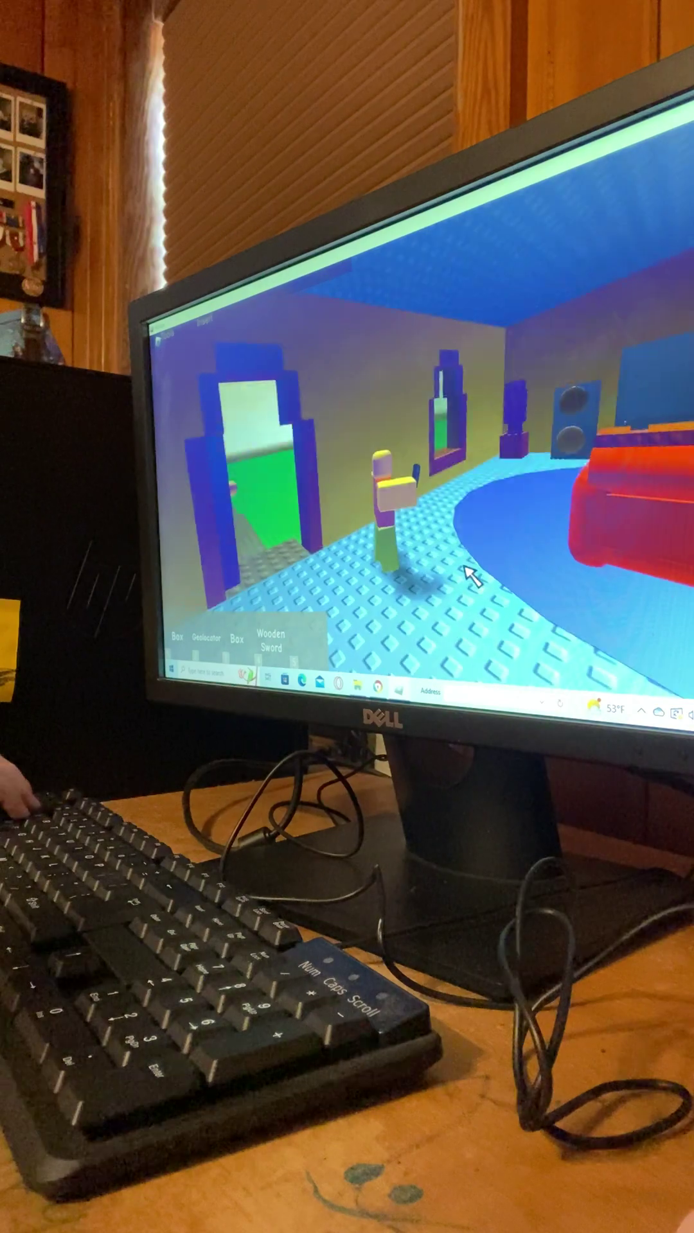
{"action": "left_click_drag", "start_coordinate": [470, 576], "coordinate": [427, 439]}
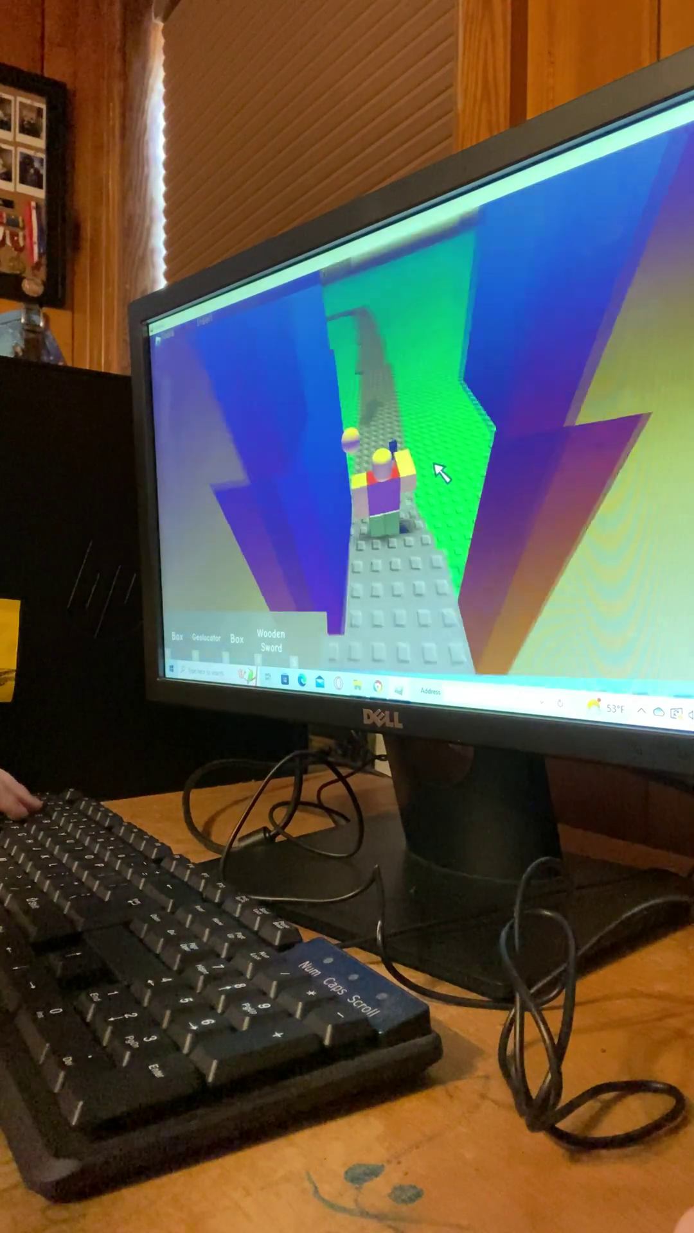
{"action": "key", "text": "s"}
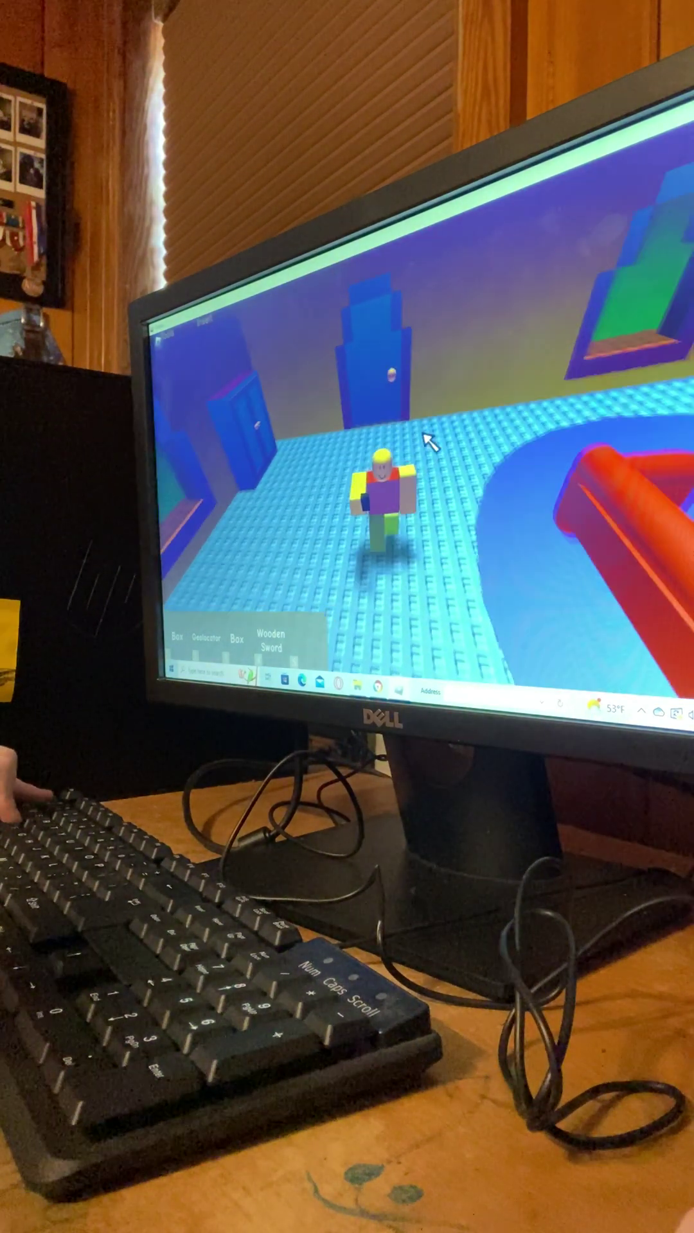
{"action": "right_click", "coordinate": [421, 433]}
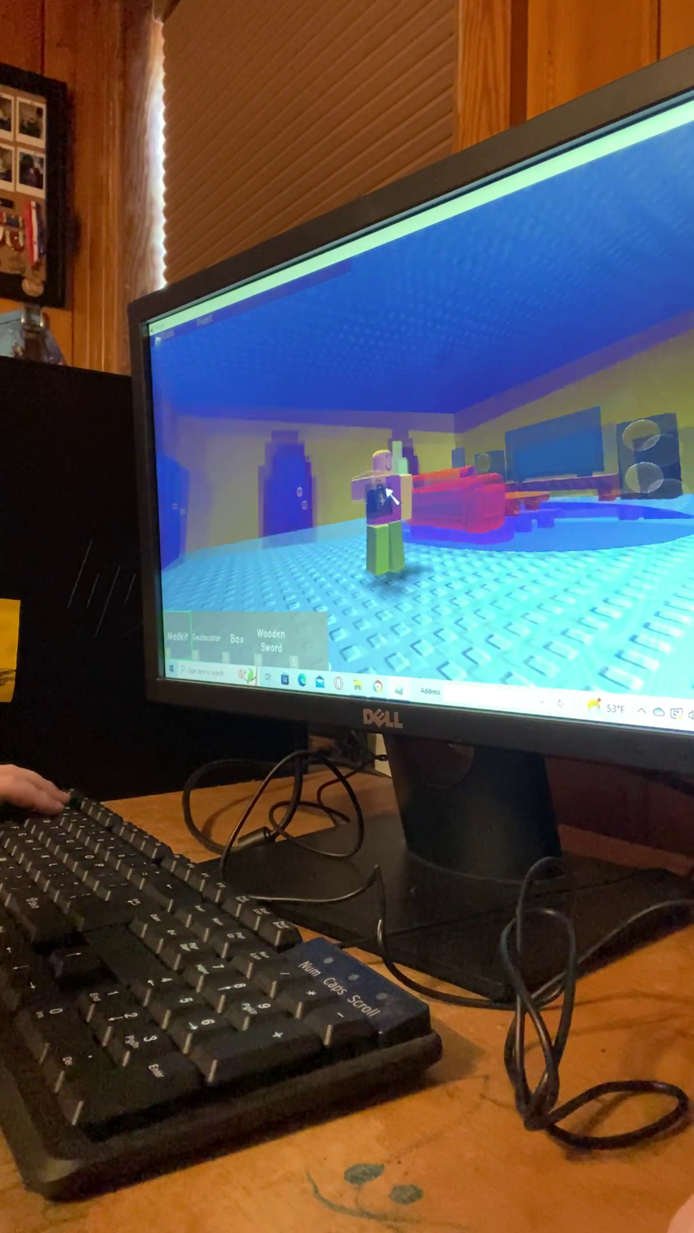
{"action": "scroll", "coordinate": [422, 433], "scroll_direction": "up", "scroll_amount": 5}
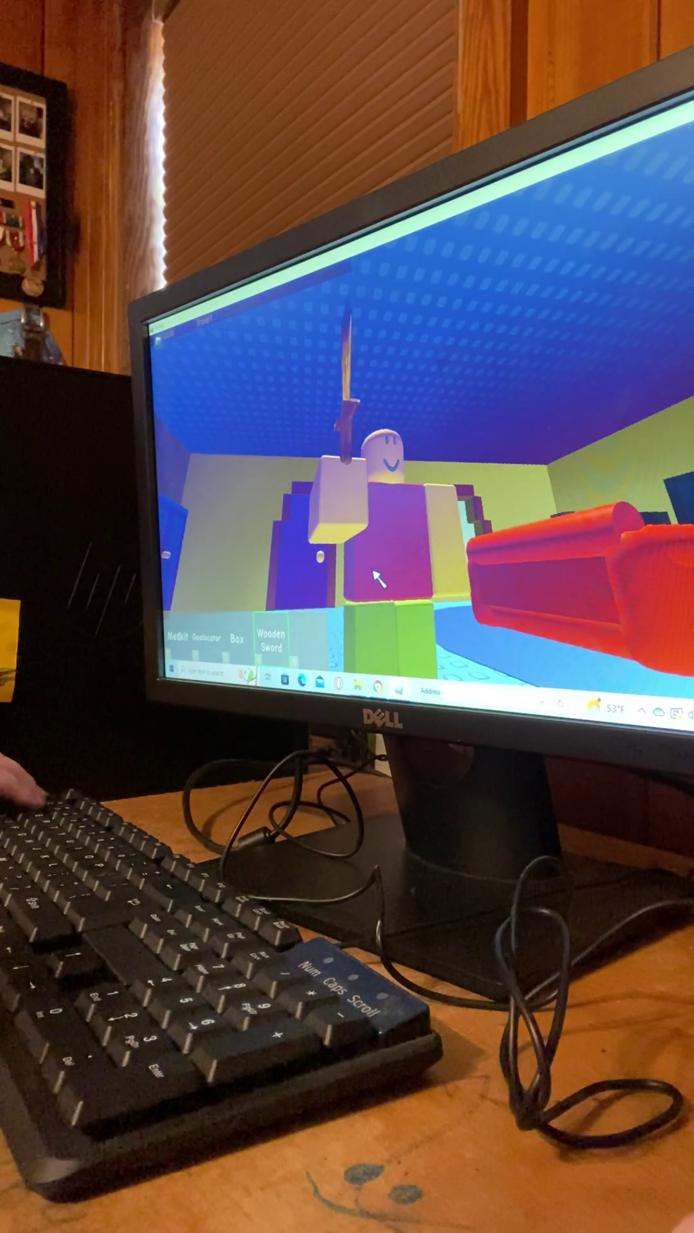
- Equip the medkit with key 1 and walk around the room toward the yard doorway and bed
{"action": "key", "text": "w"}
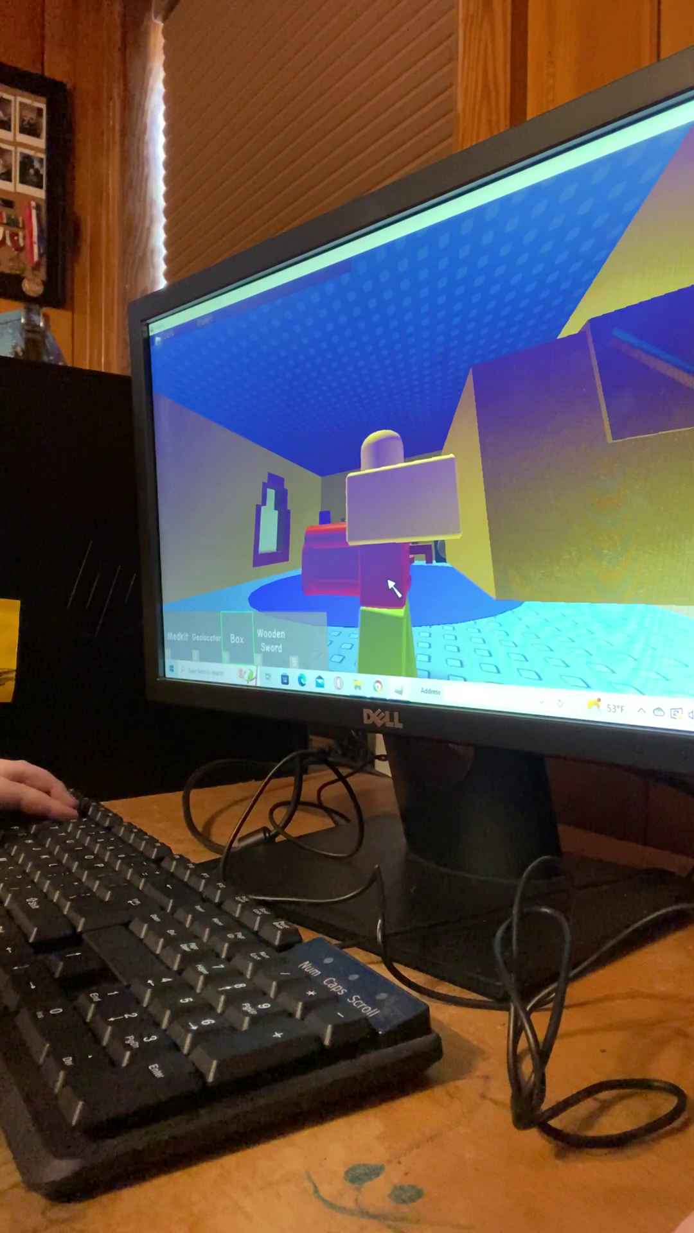
{"action": "key", "text": "w"}
{"action": "key", "text": "a"}
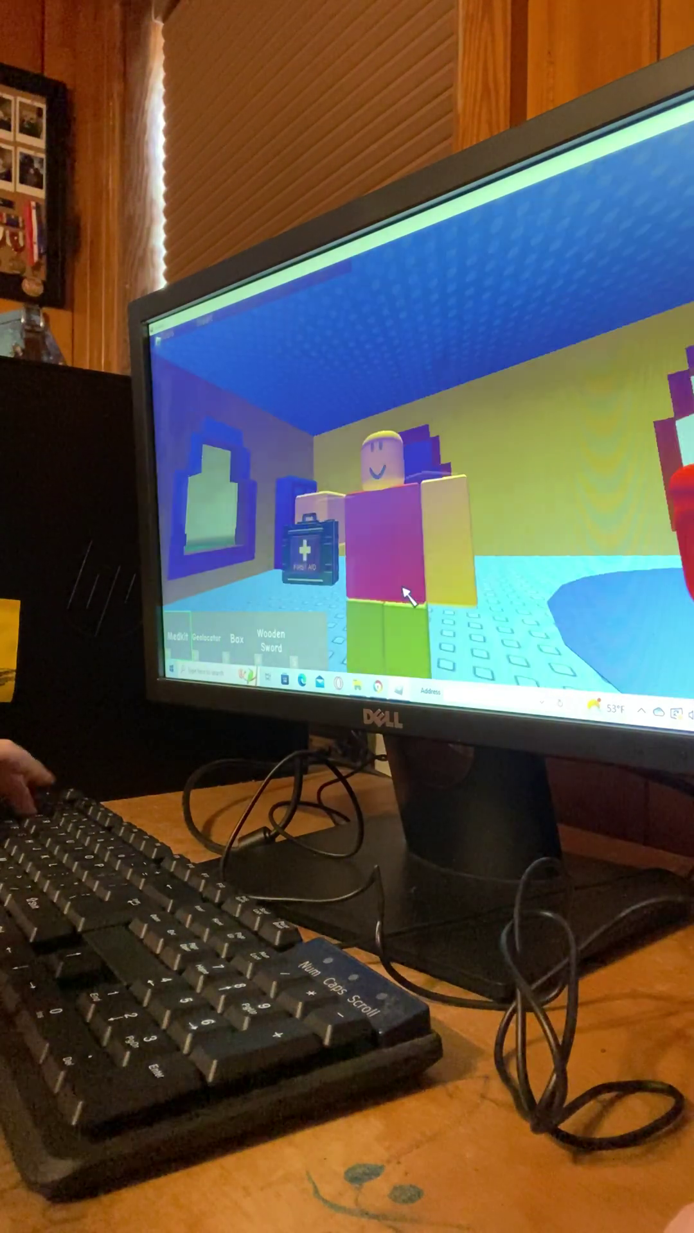
{"action": "key", "text": "1"}
{"action": "key", "text": "w"}
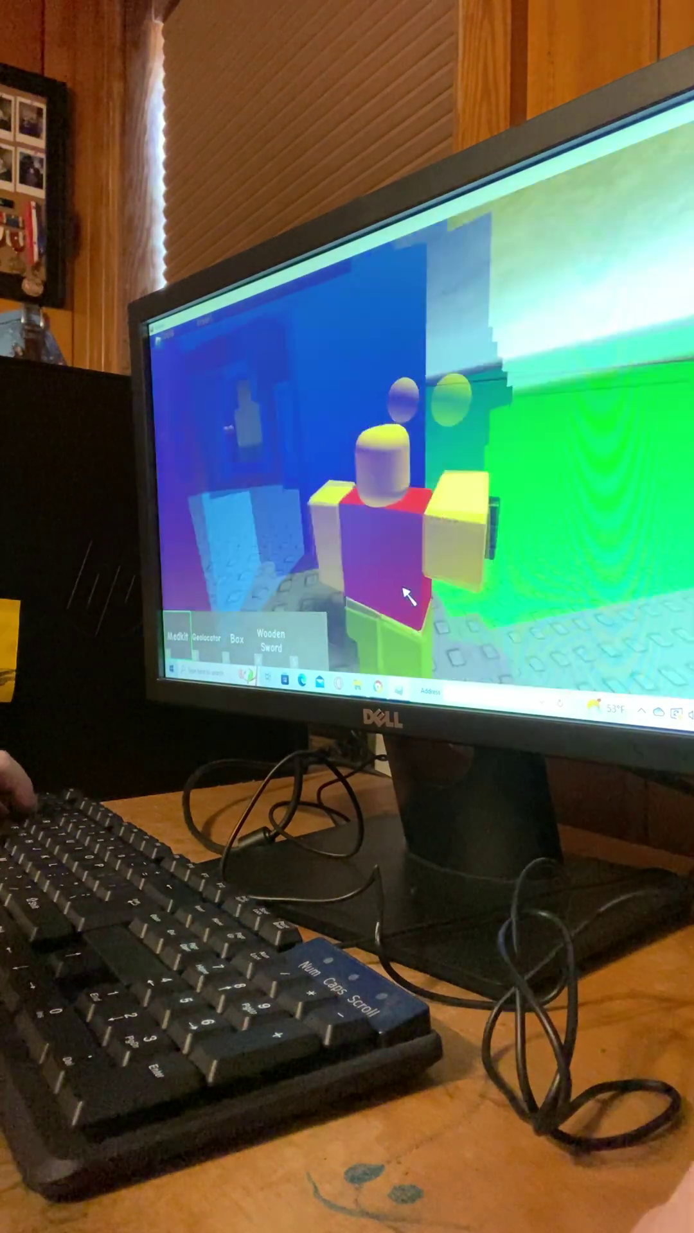
{"action": "key", "text": "d"}
{"action": "key", "text": "w"}
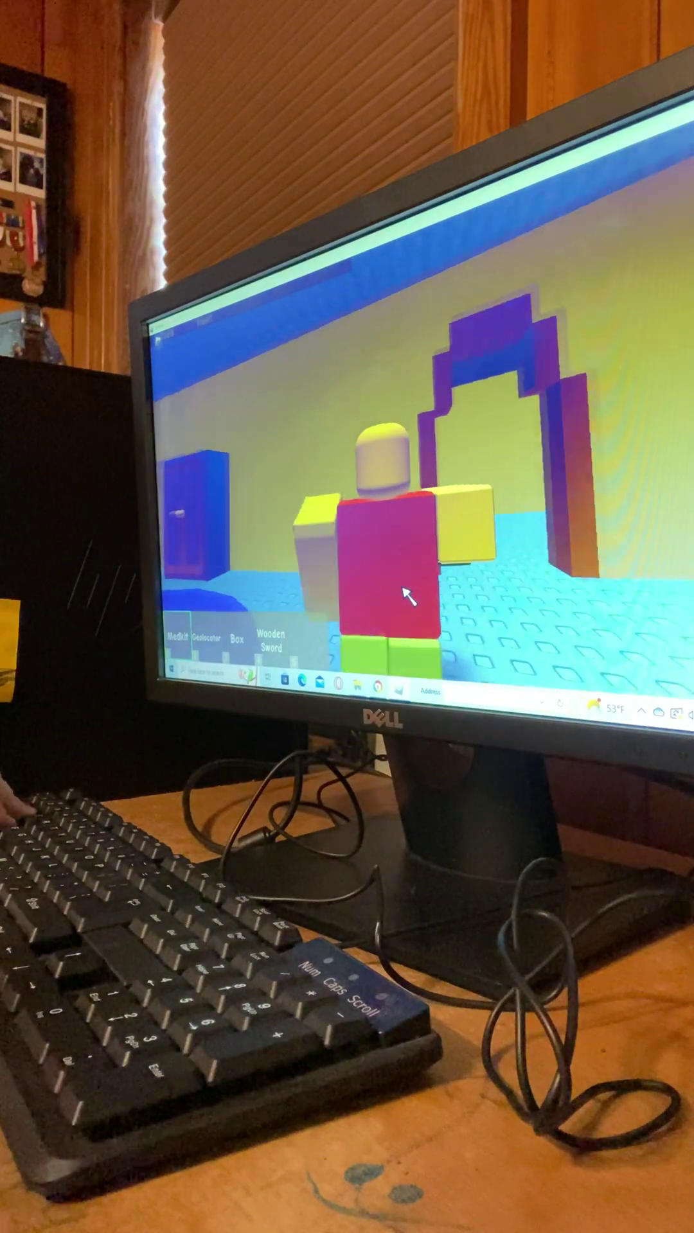
{"action": "key", "text": "a"}
{"action": "key", "text": "s"}
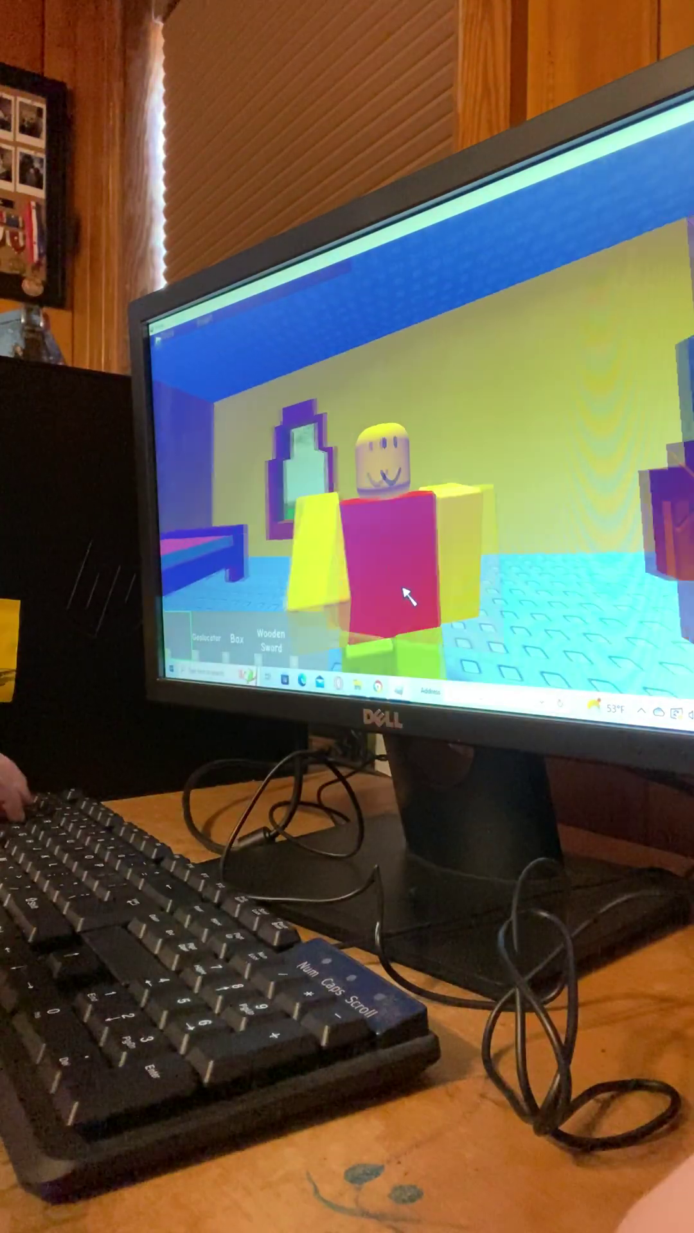
{"action": "key", "text": "w"}
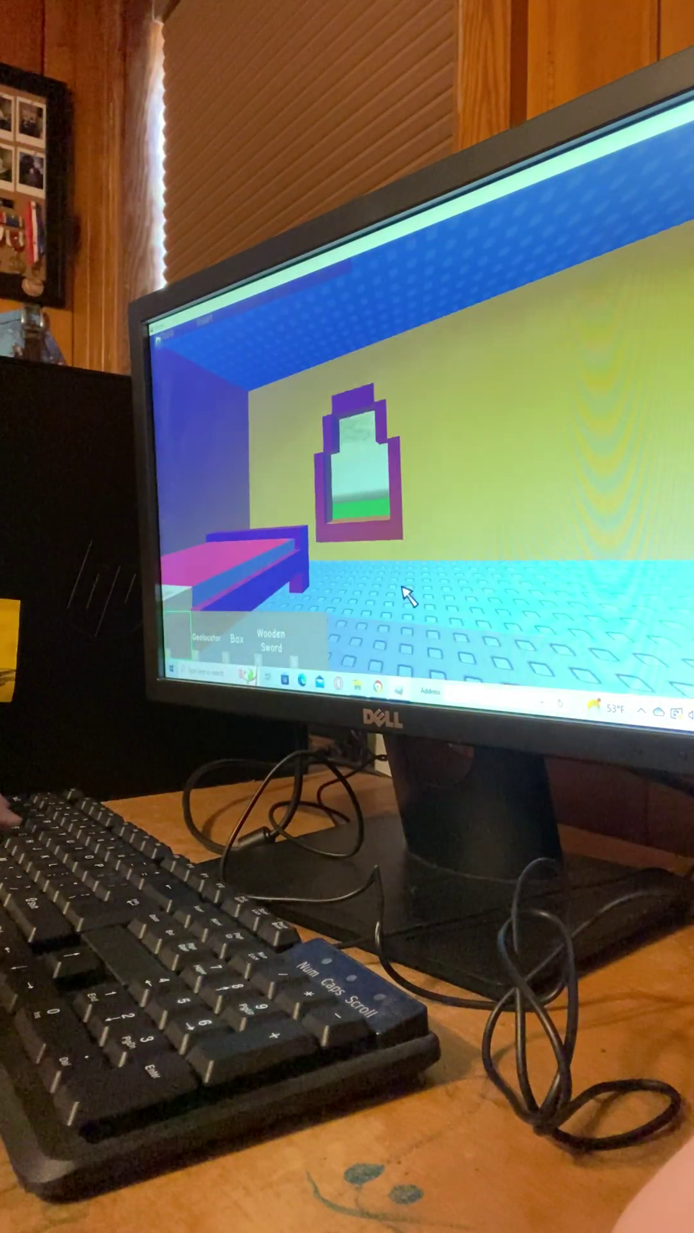
{"action": "key", "text": "d"}
{"action": "key", "text": "w"}
{"action": "key", "text": "a"}
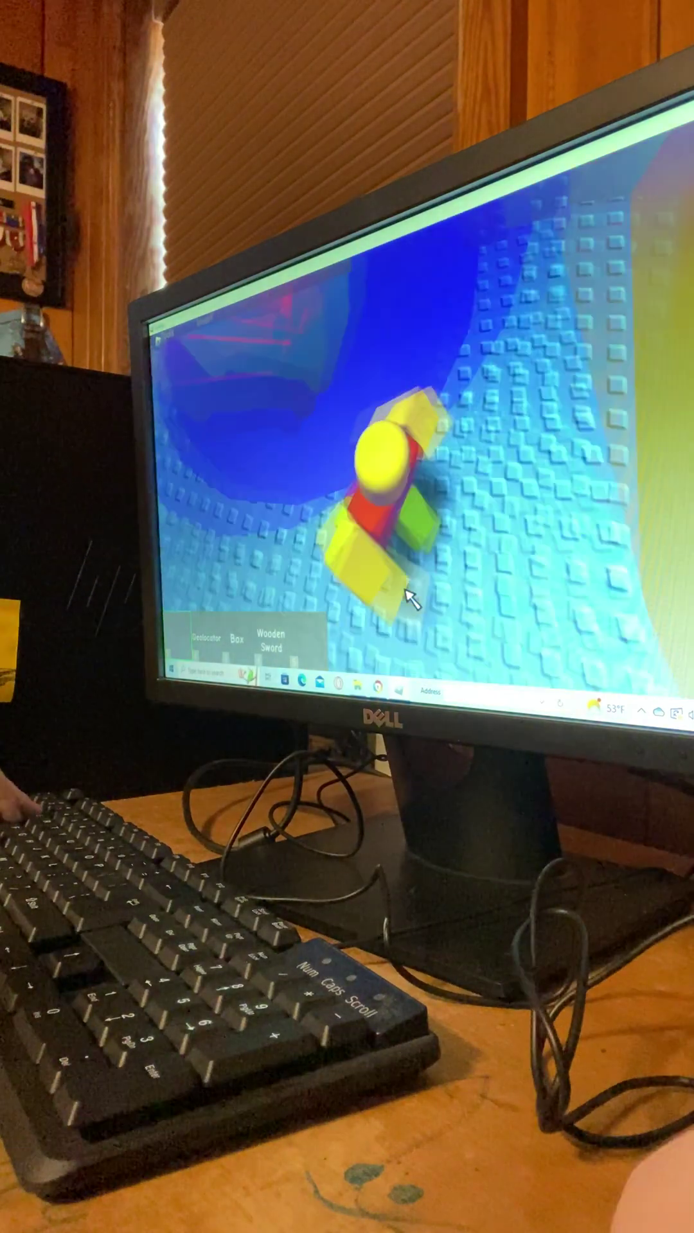
- Reset the camera behind the character and walk across the room through the doorway into the living room
{"action": "right_click", "coordinate": [394, 576]}
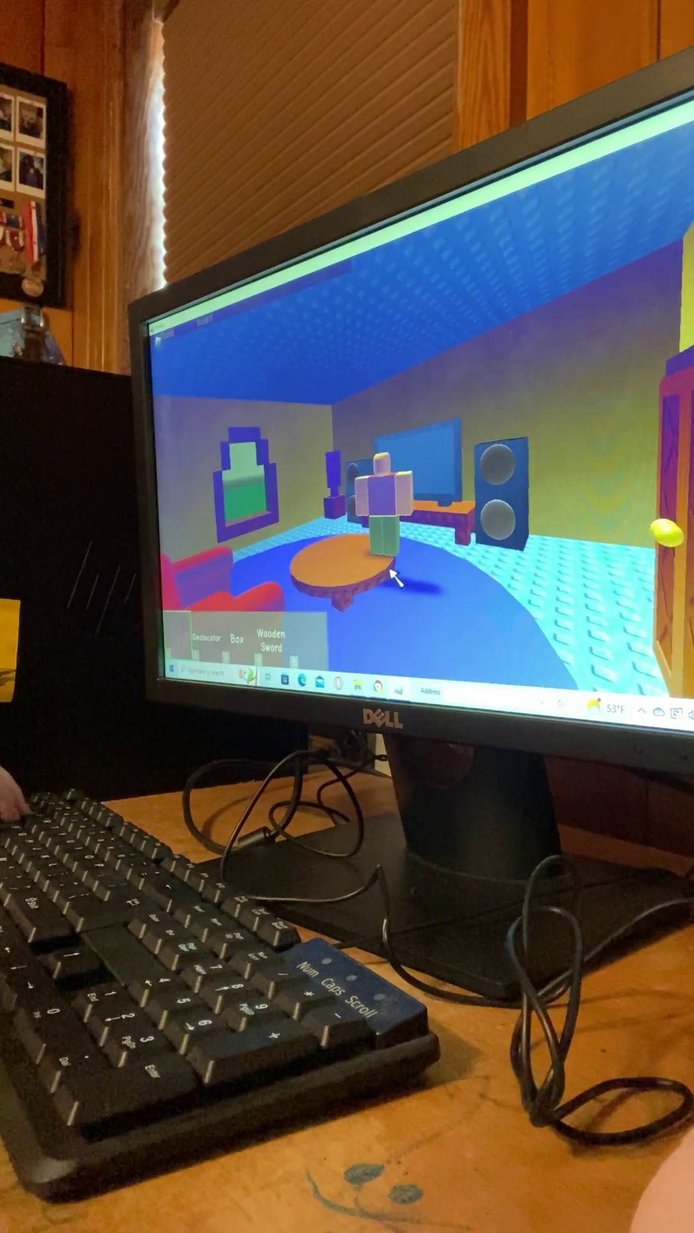
{"action": "scroll", "coordinate": [367, 518], "scroll_direction": "up", "scroll_amount": 4}
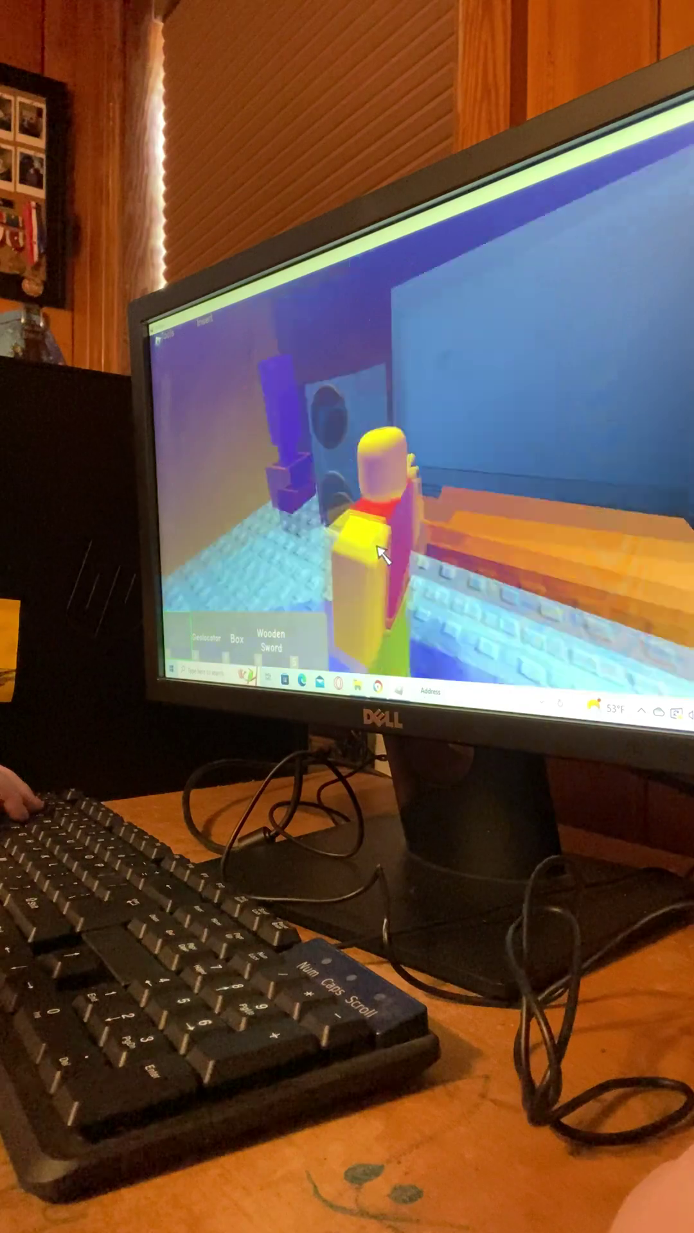
{"action": "left_click_drag", "start_coordinate": [445, 389], "coordinate": [444, 389]}
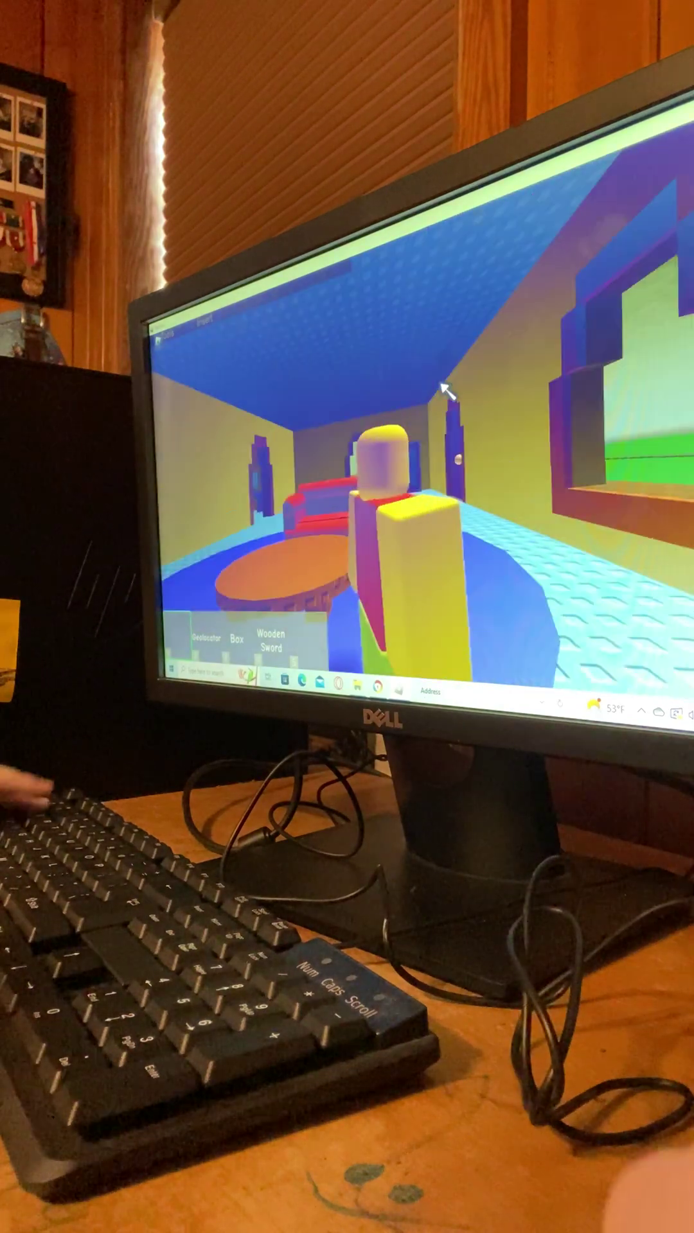
{"action": "key", "text": "w"}
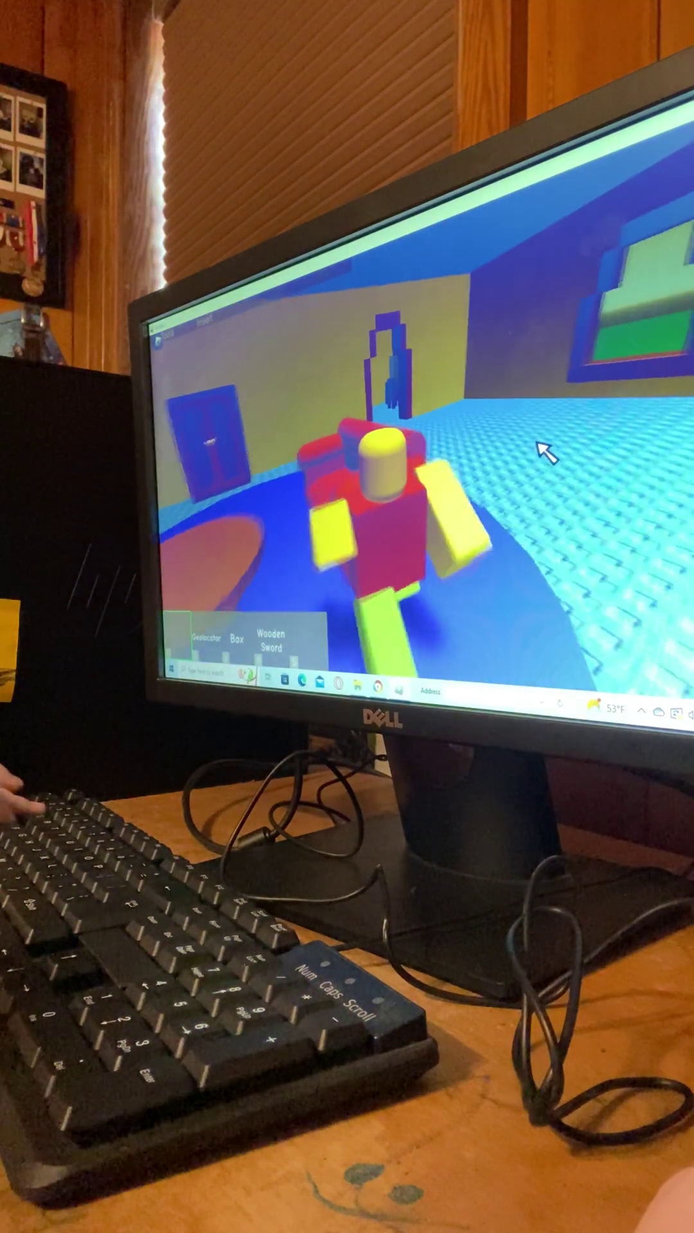
{"action": "key", "text": "w"}
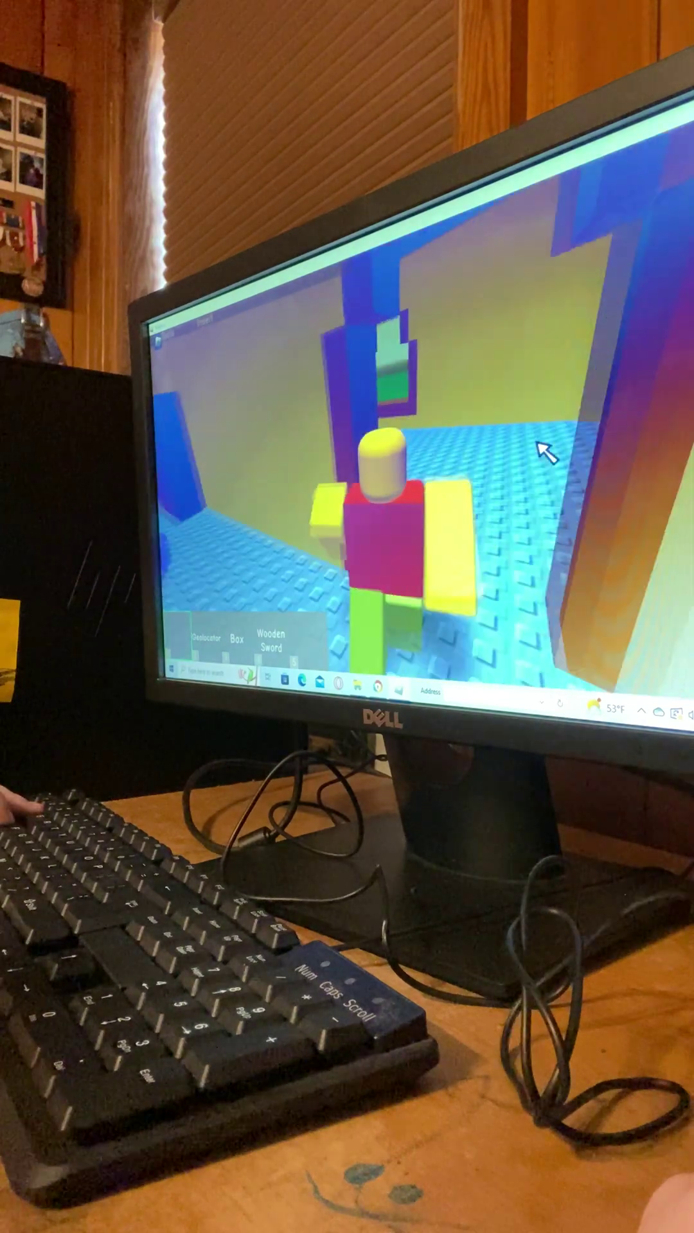
{"action": "key", "text": "w"}
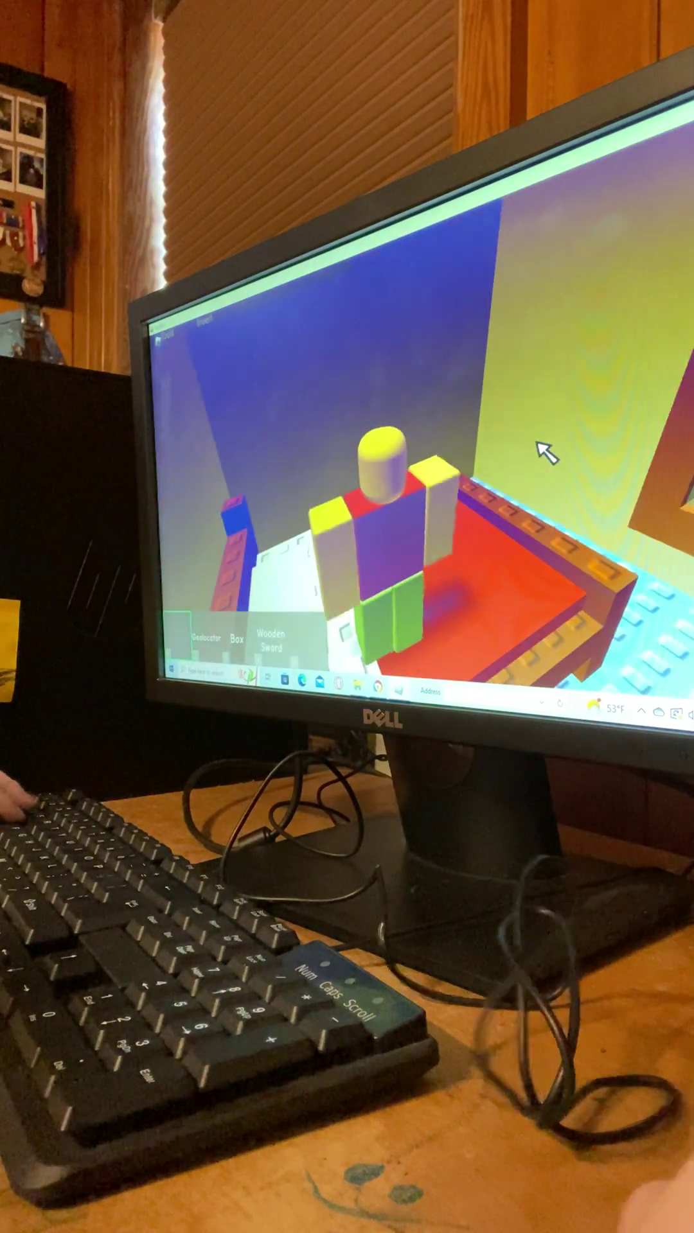
{"action": "key", "text": "w"}
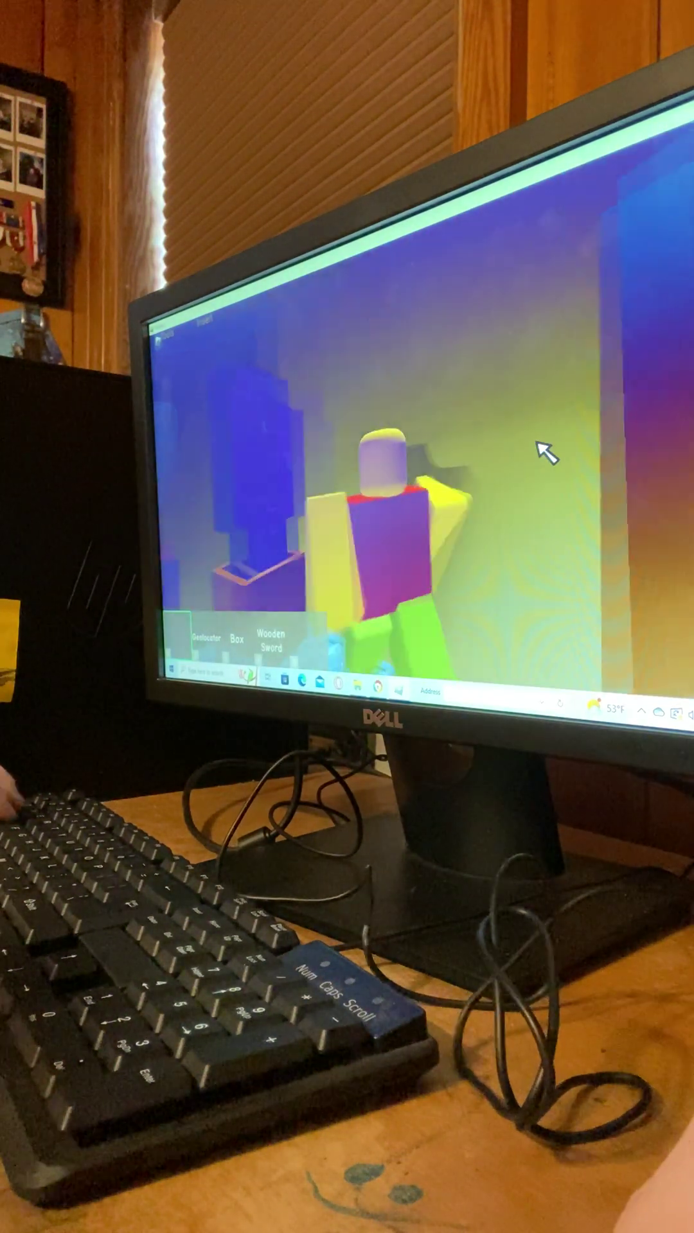
{"action": "key", "text": "w"}
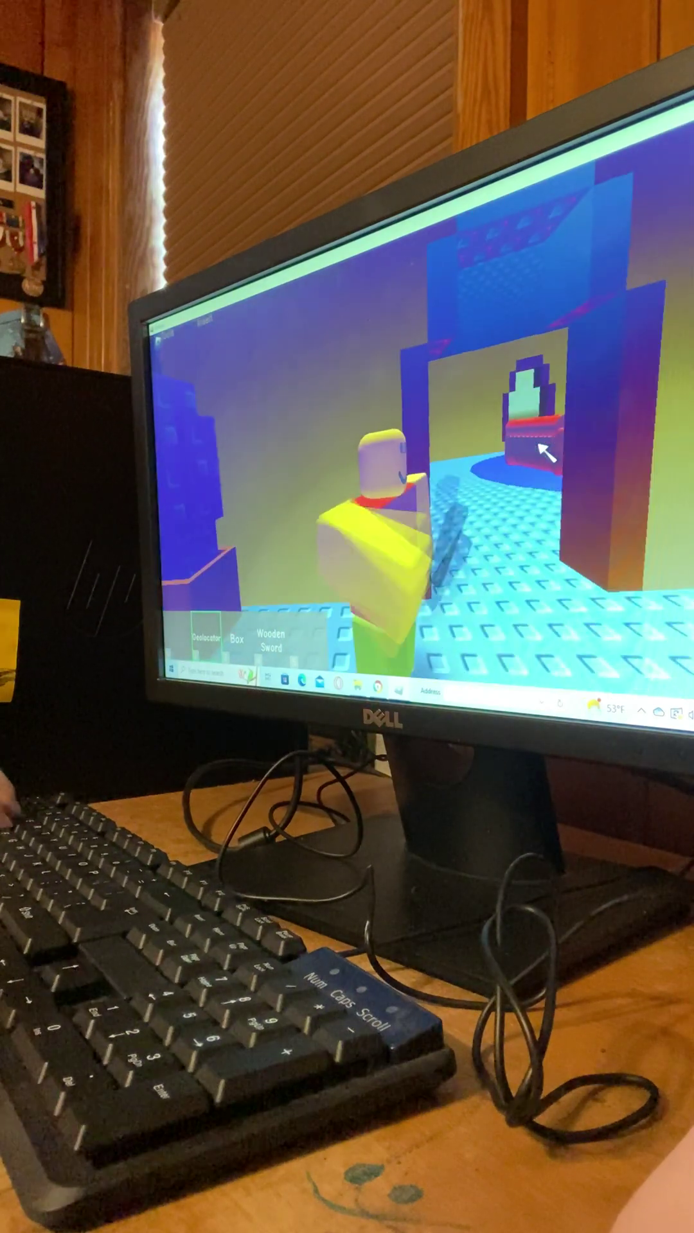
{"action": "key", "text": "w"}
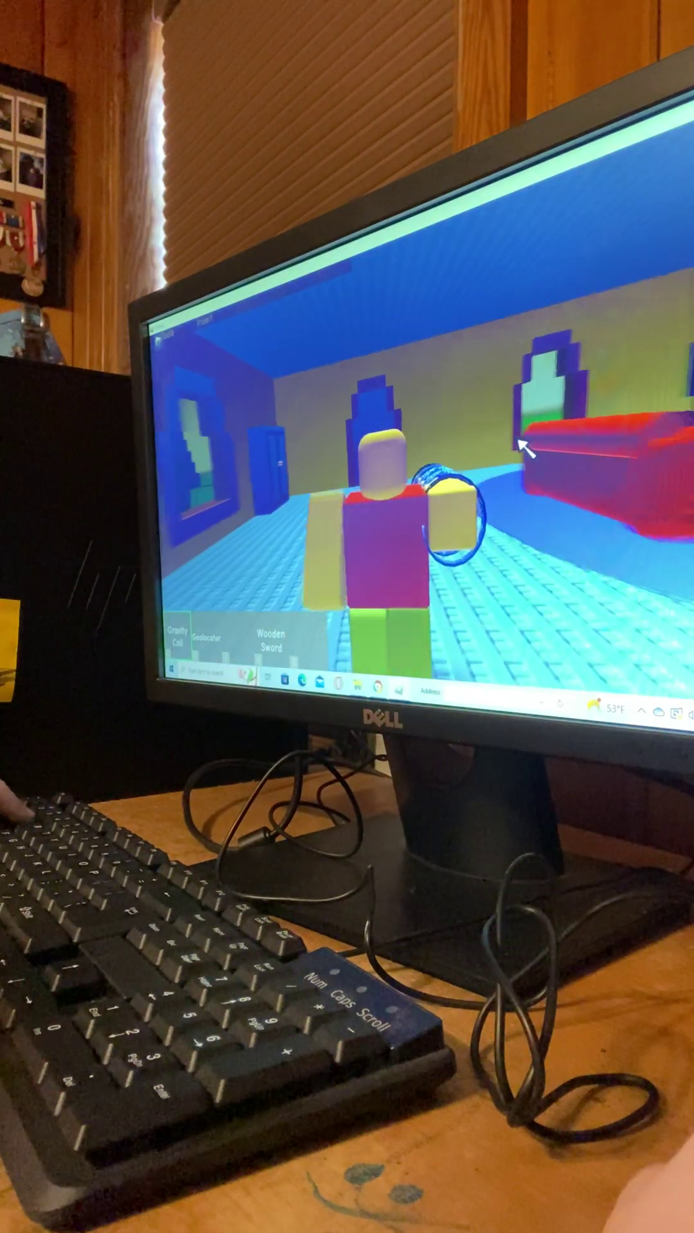
- Hold W to walk past the blue wall onto the open green baseplate
{"action": "key", "text": "w"}
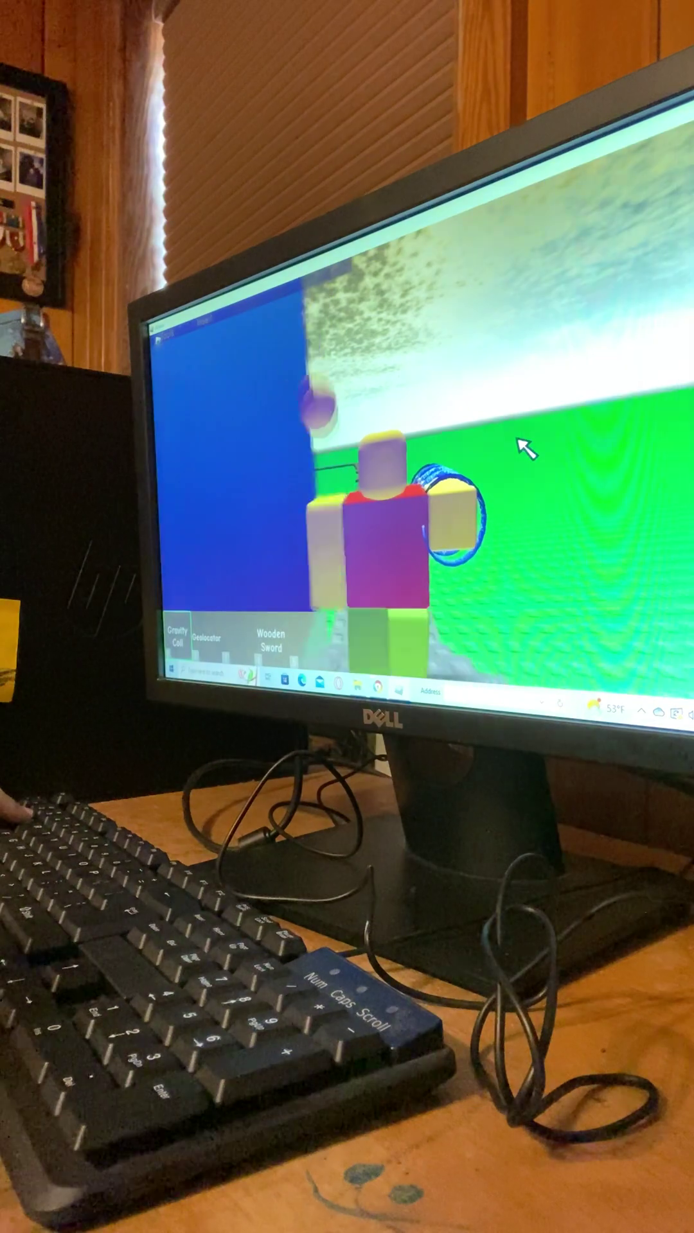
{"action": "key", "text": "w"}
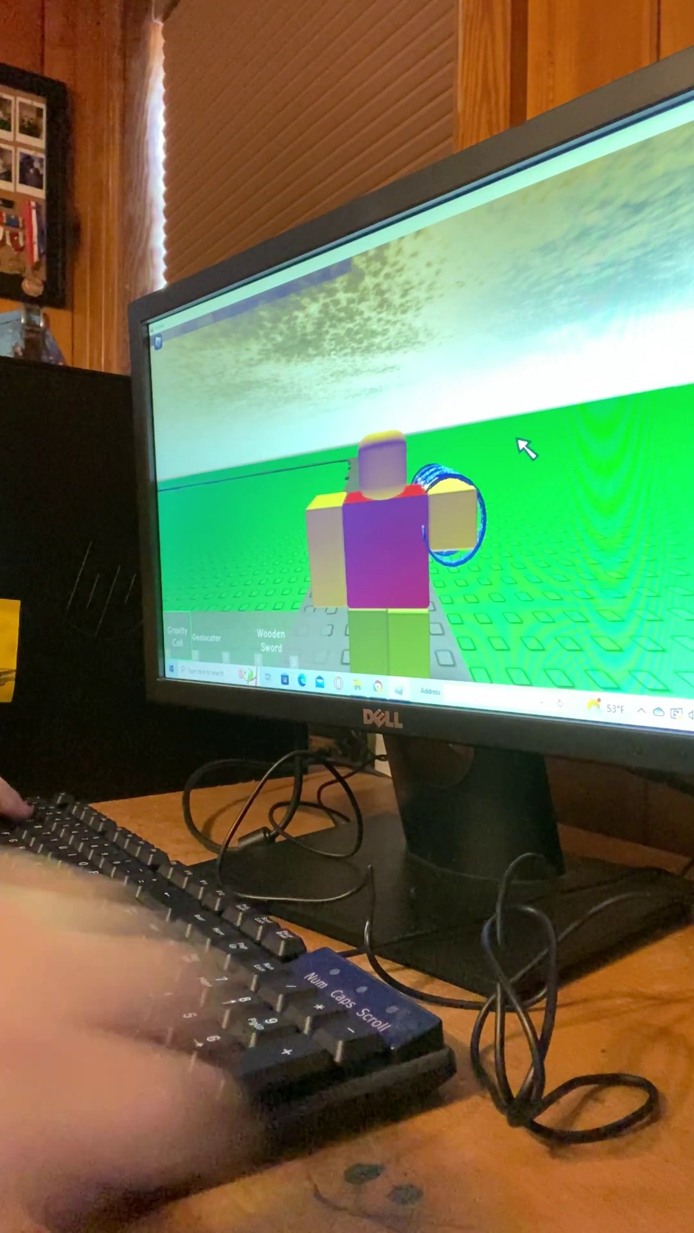
- Run up the red steps, walk along the red platform, and head back across the green baseplate
{"action": "key", "text": "shift"}
{"action": "key", "text": "w"}
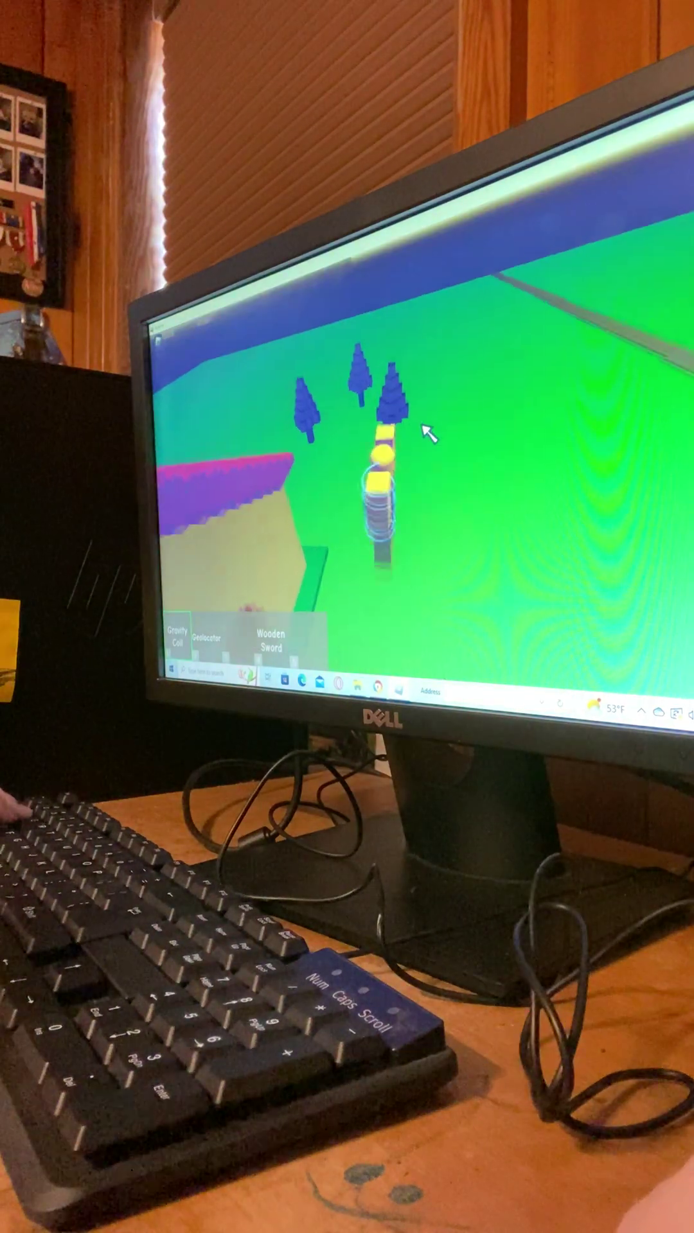
{"action": "key", "text": "w"}
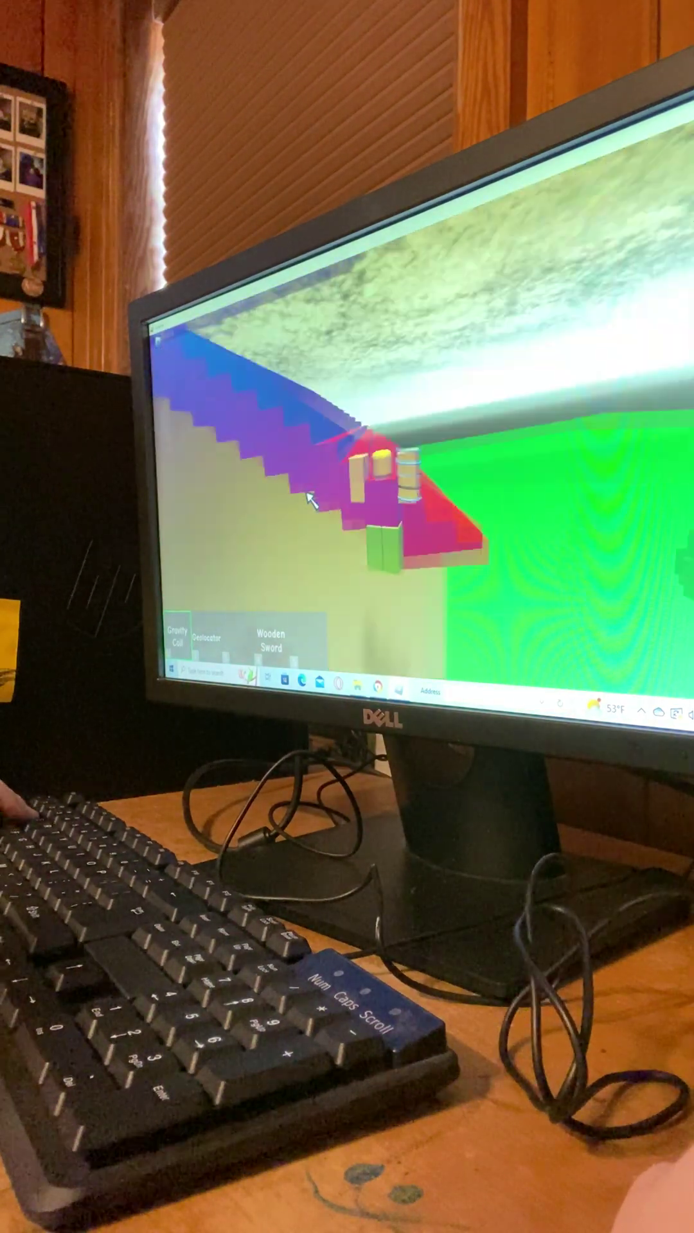
{"action": "key", "text": "w"}
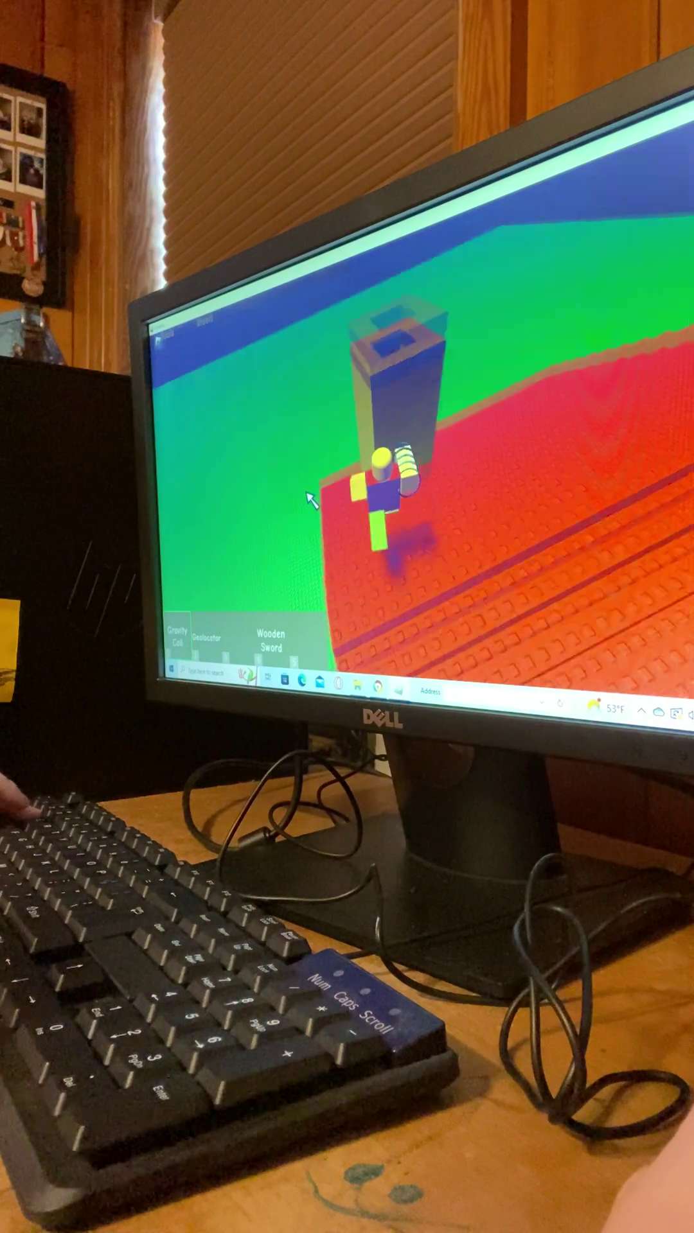
{"action": "scroll", "coordinate": [310, 498], "scroll_direction": "up", "scroll_amount": 3}
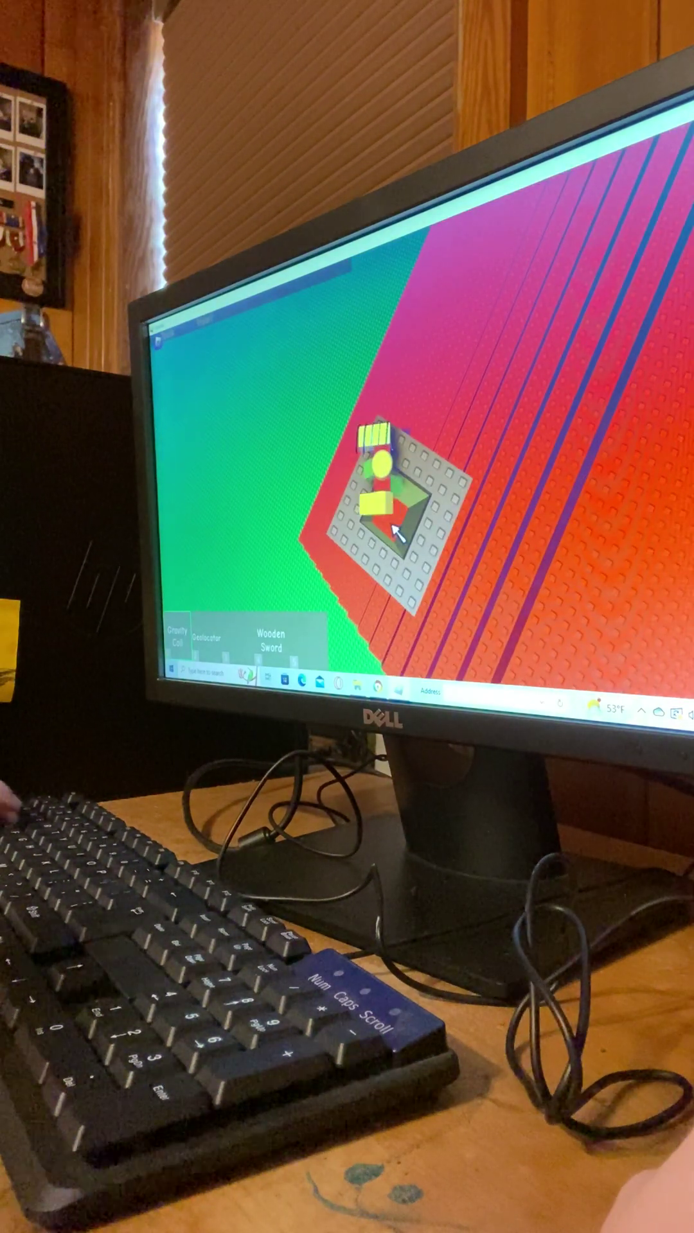
{"action": "key", "text": "w"}
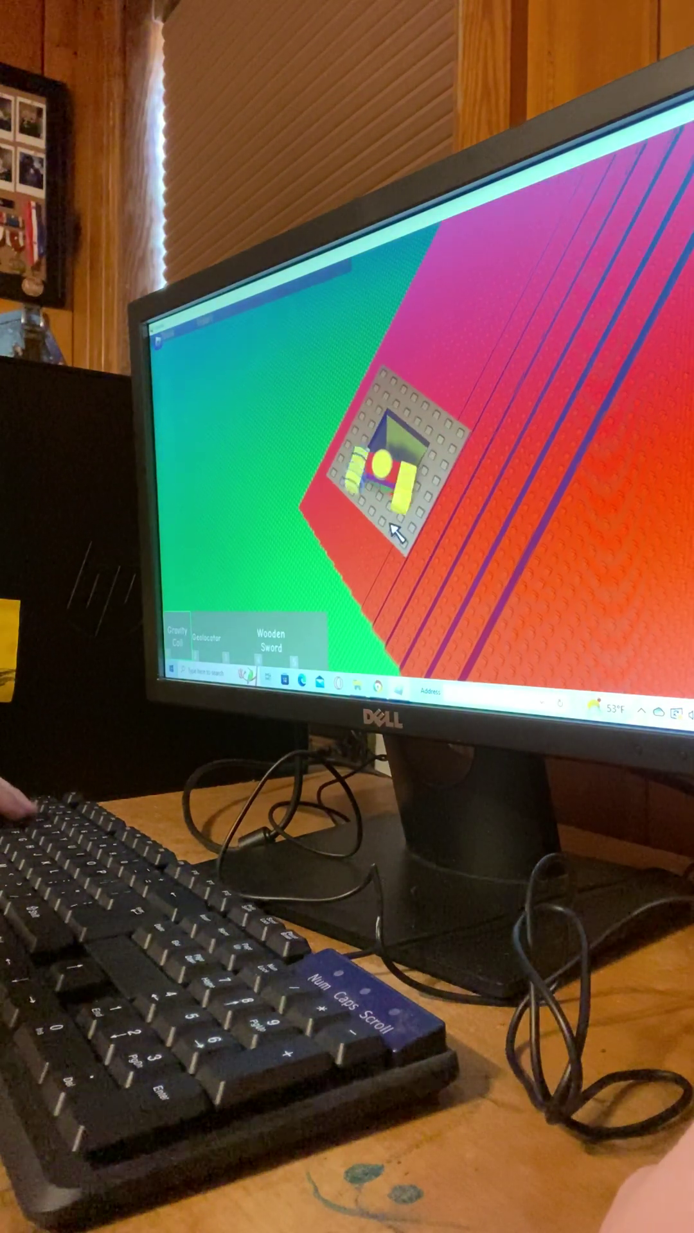
{"action": "scroll", "coordinate": [394, 531], "scroll_direction": "up", "scroll_amount": 5}
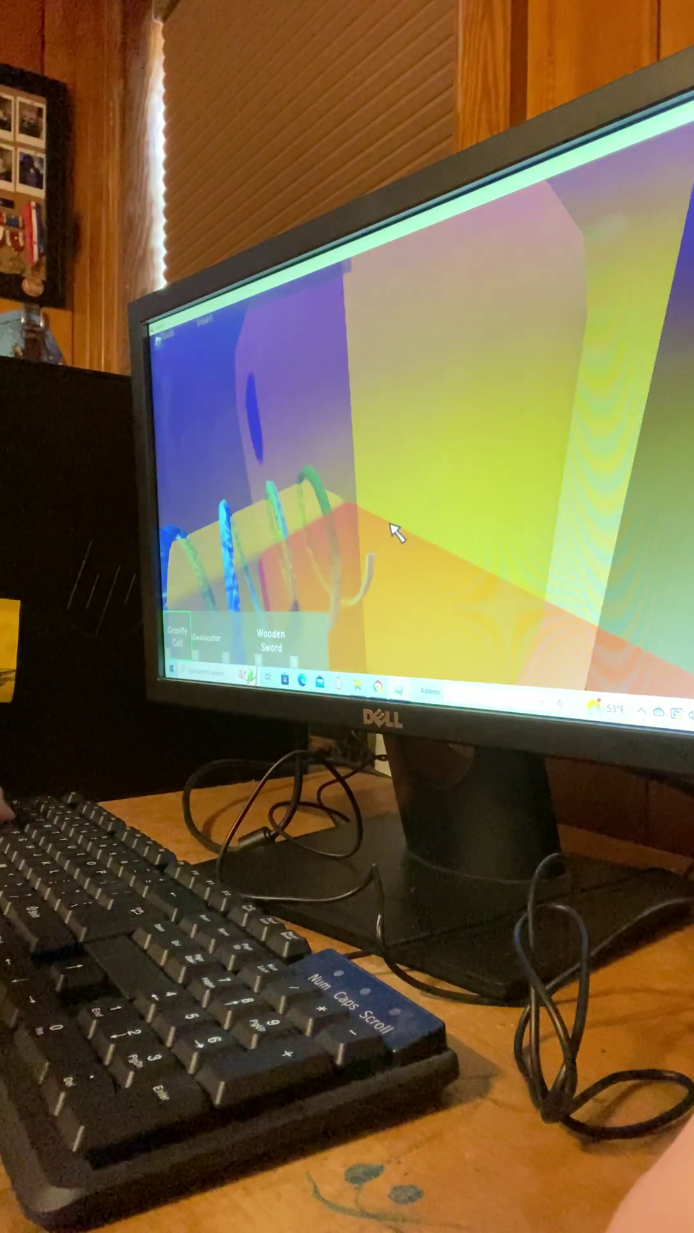
{"action": "scroll", "coordinate": [394, 531], "scroll_direction": "down", "scroll_amount": 5}
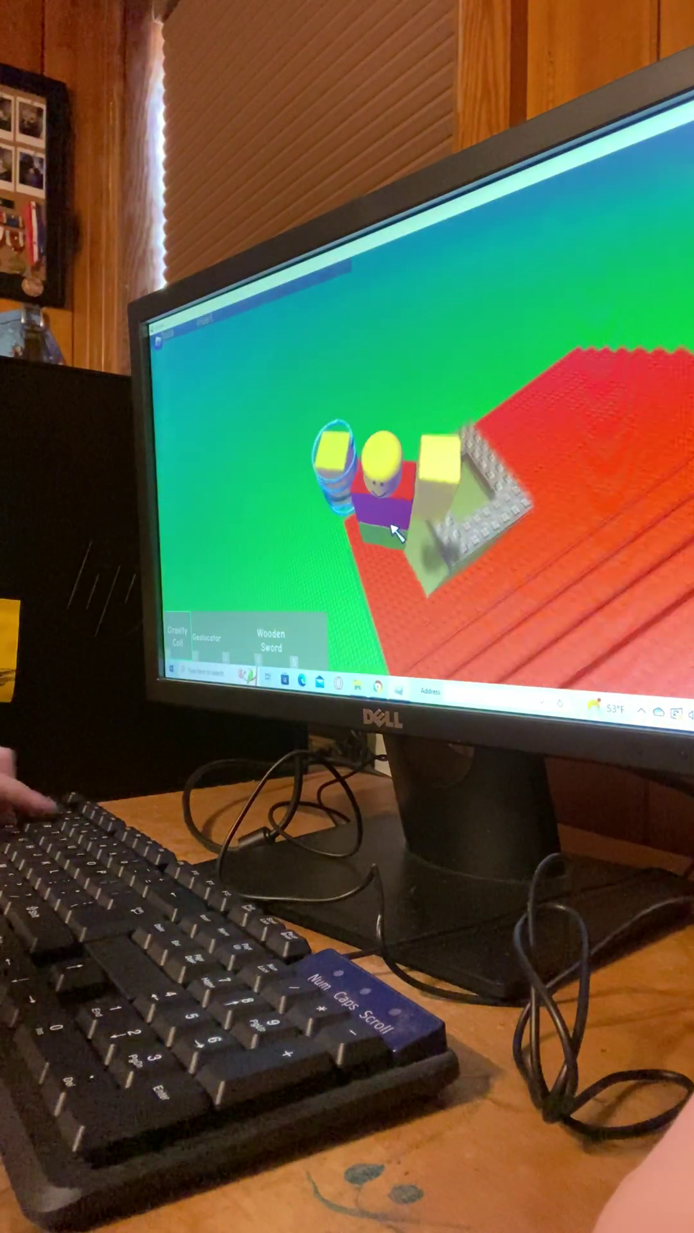
{"action": "key", "text": "w"}
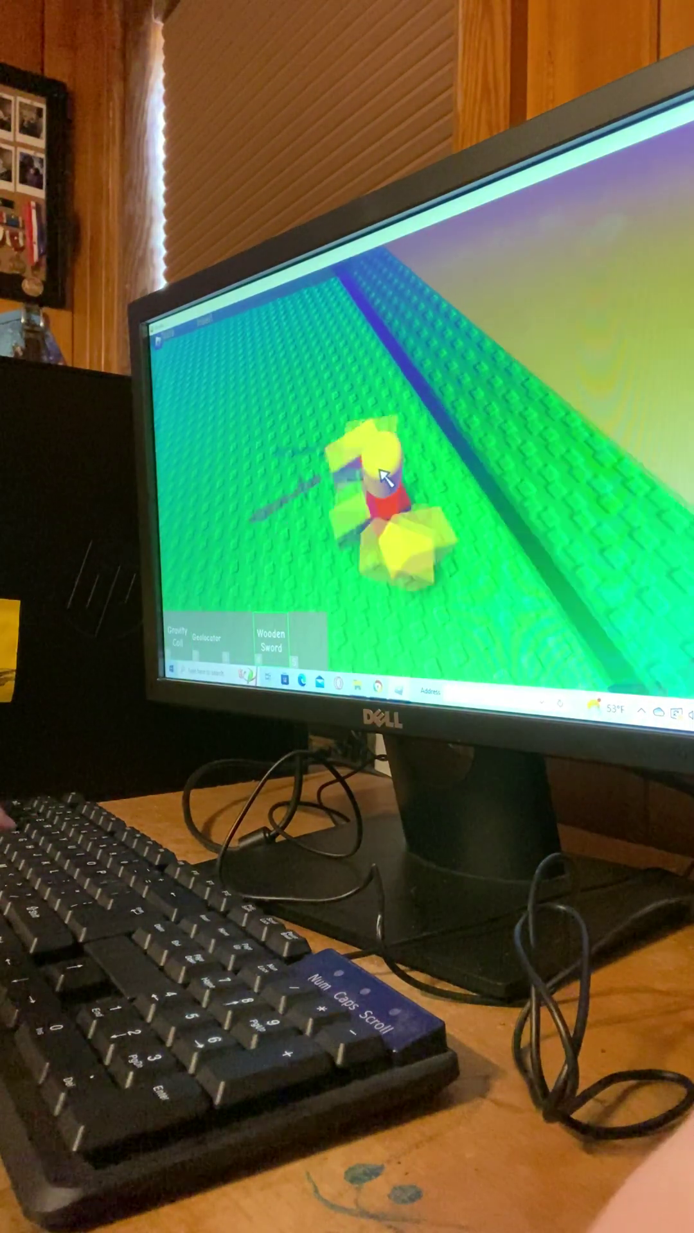
{"action": "key", "text": "w"}
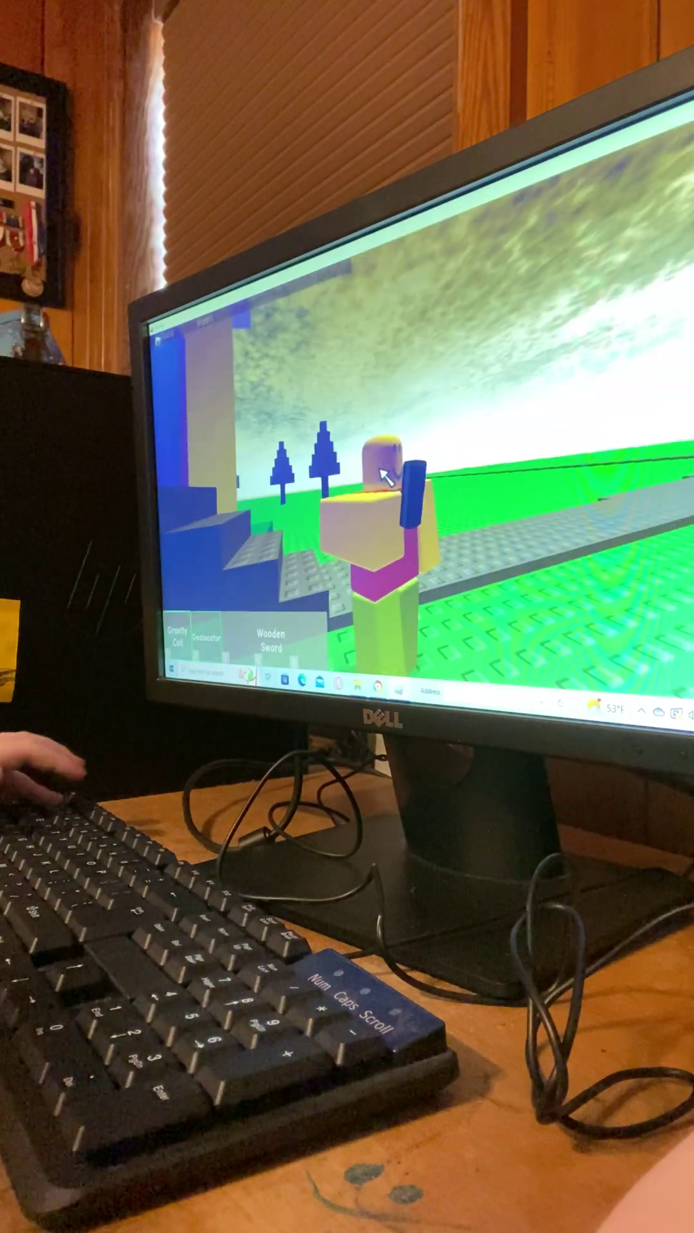
{"action": "key", "text": "a"}
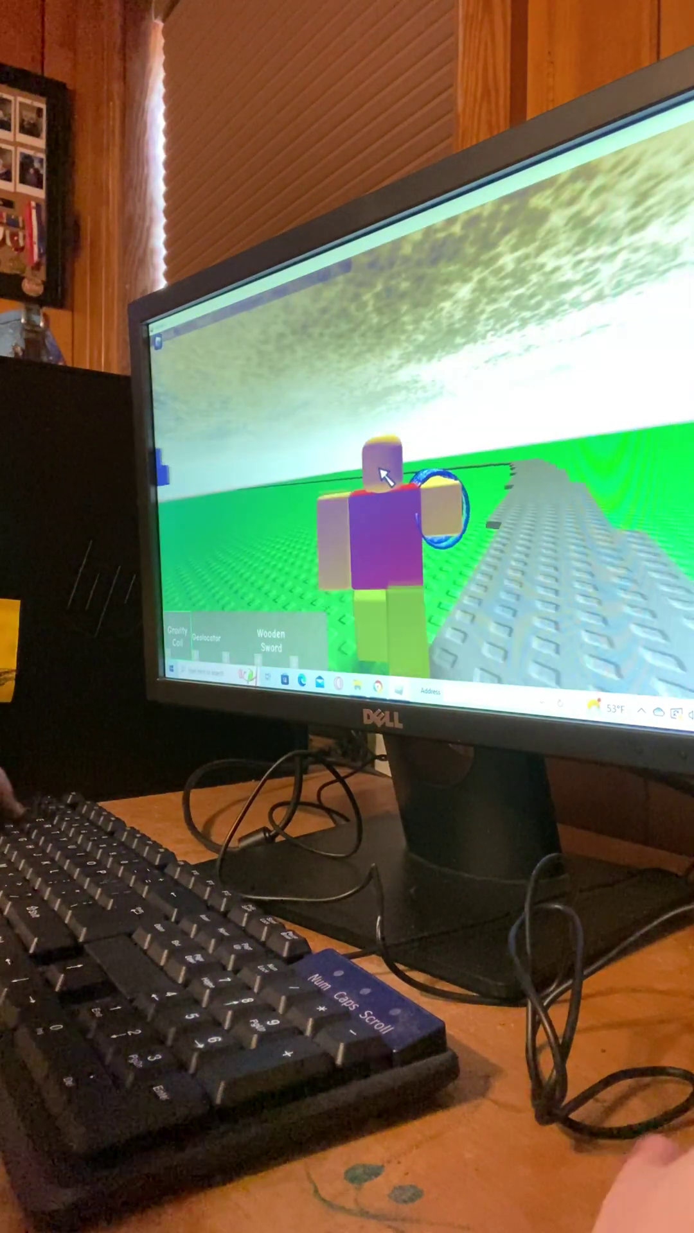
{"action": "key", "text": "o"}
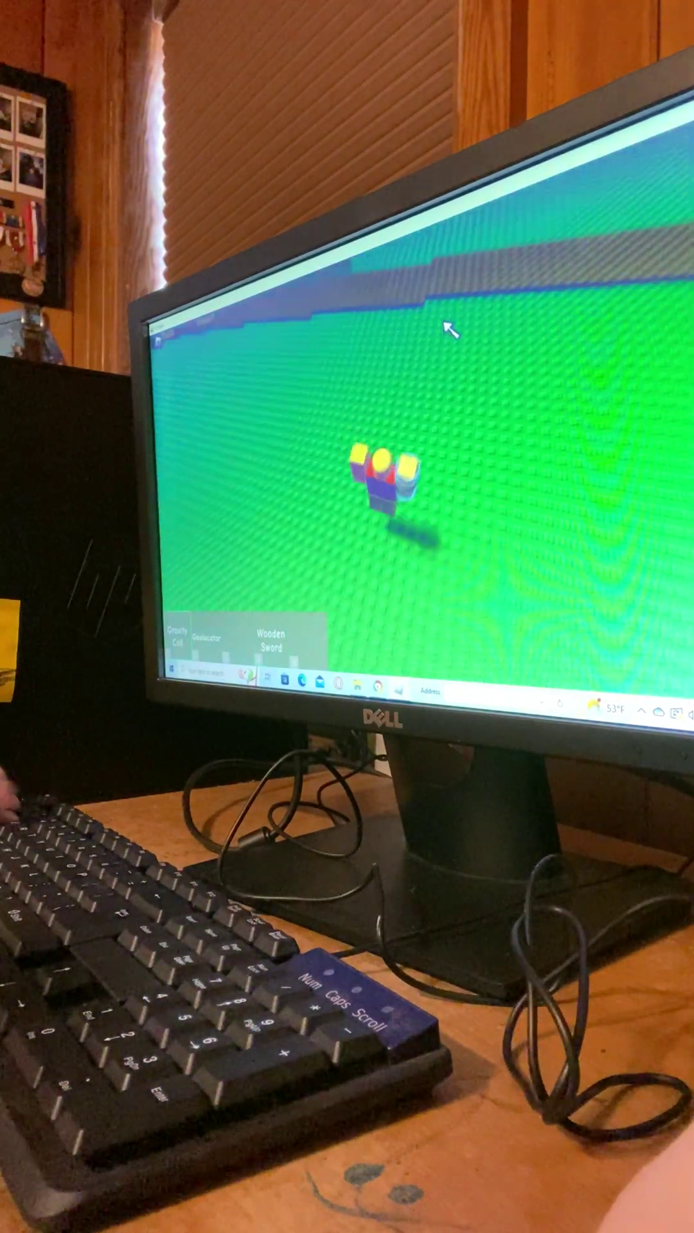
- Exit fullscreen with F11, then walk across the grey path through the front door
{"action": "key", "text": "Left"}
{"action": "key", "text": "F11"}
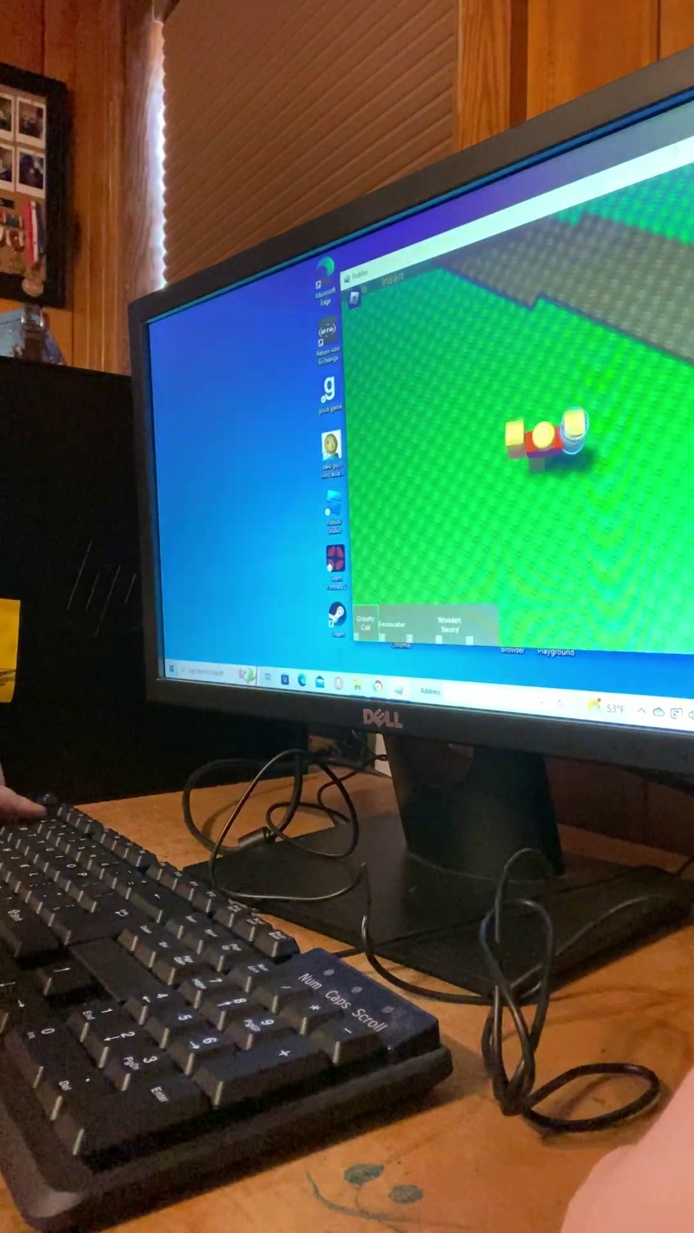
{"action": "key", "text": "Left"}
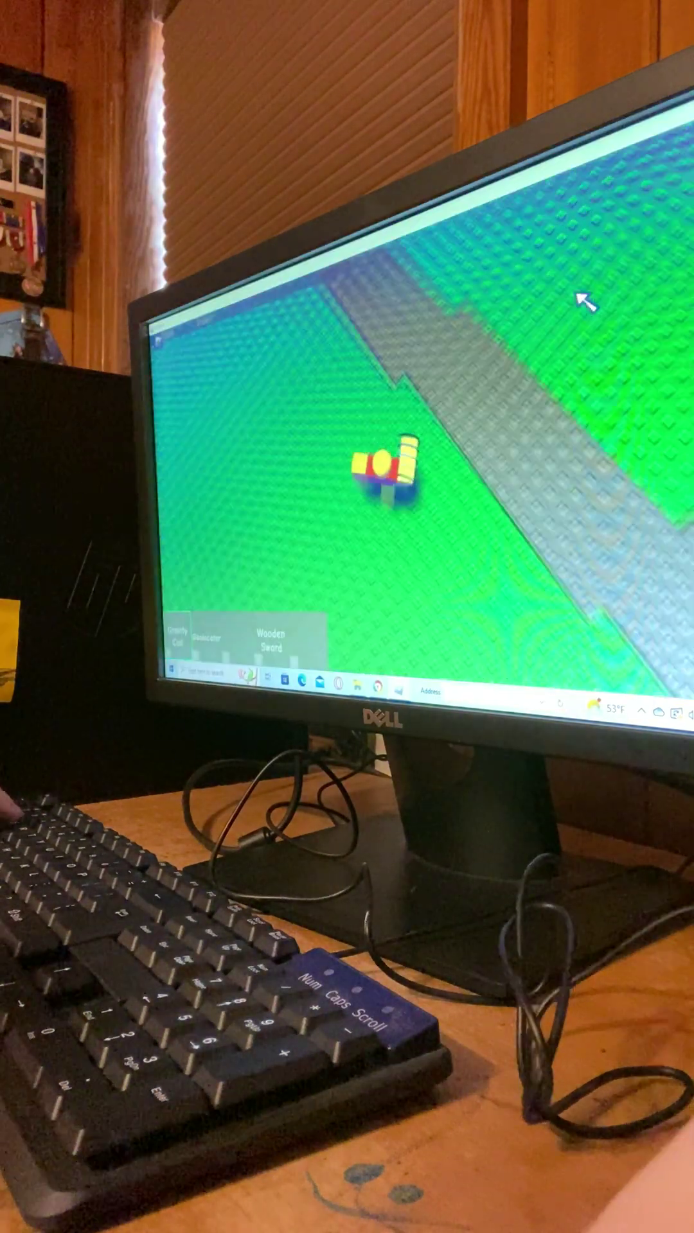
{"action": "key", "text": "w"}
{"action": "key", "text": "w"}
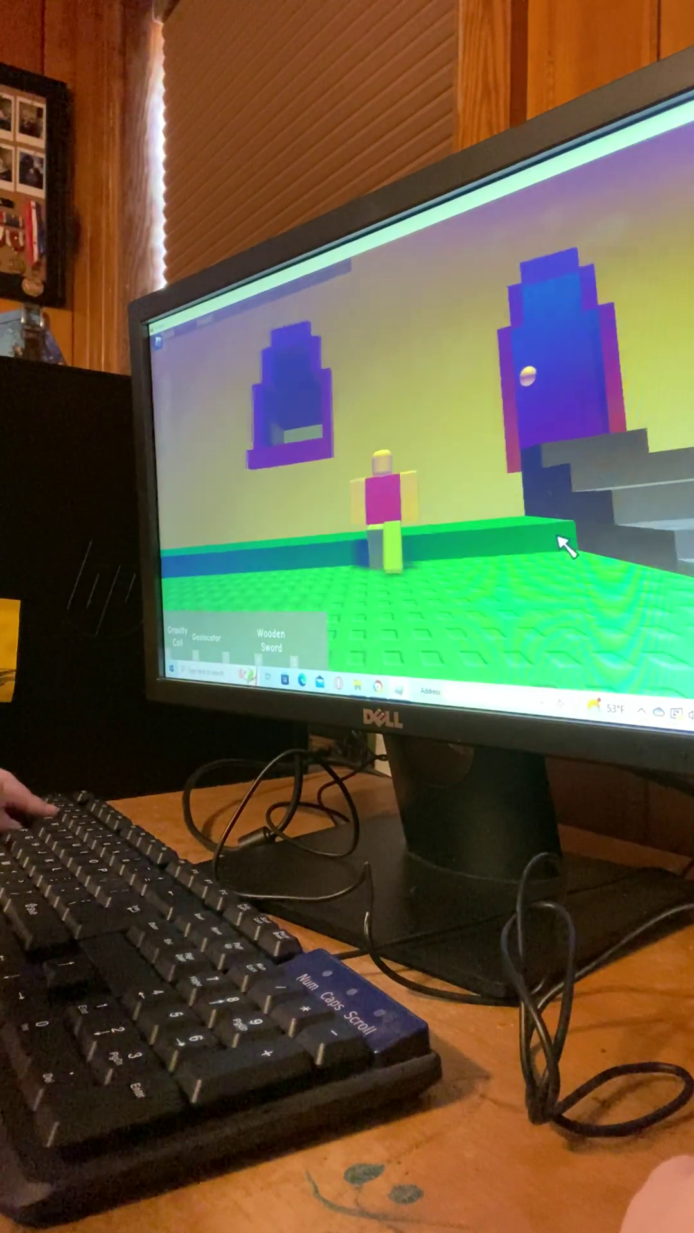
{"action": "key", "text": "w"}
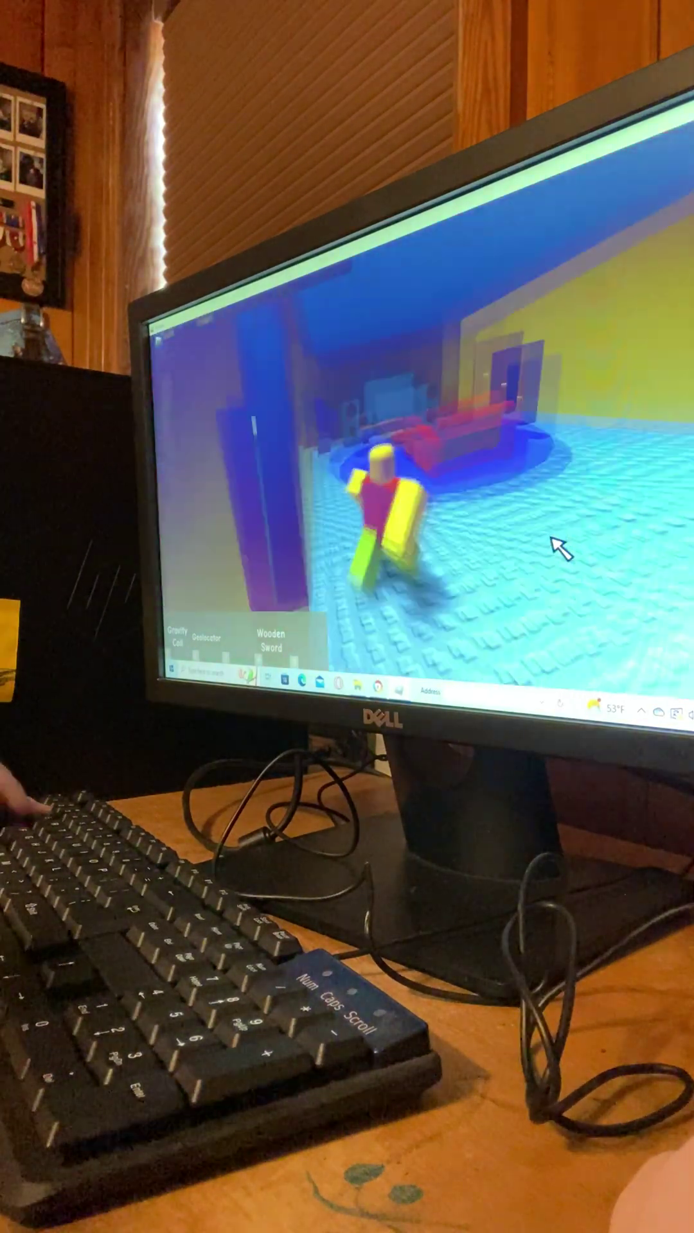
- Walk past the red couch and purple archway, onto the red bed, and out into the yard
{"action": "key", "text": "w"}
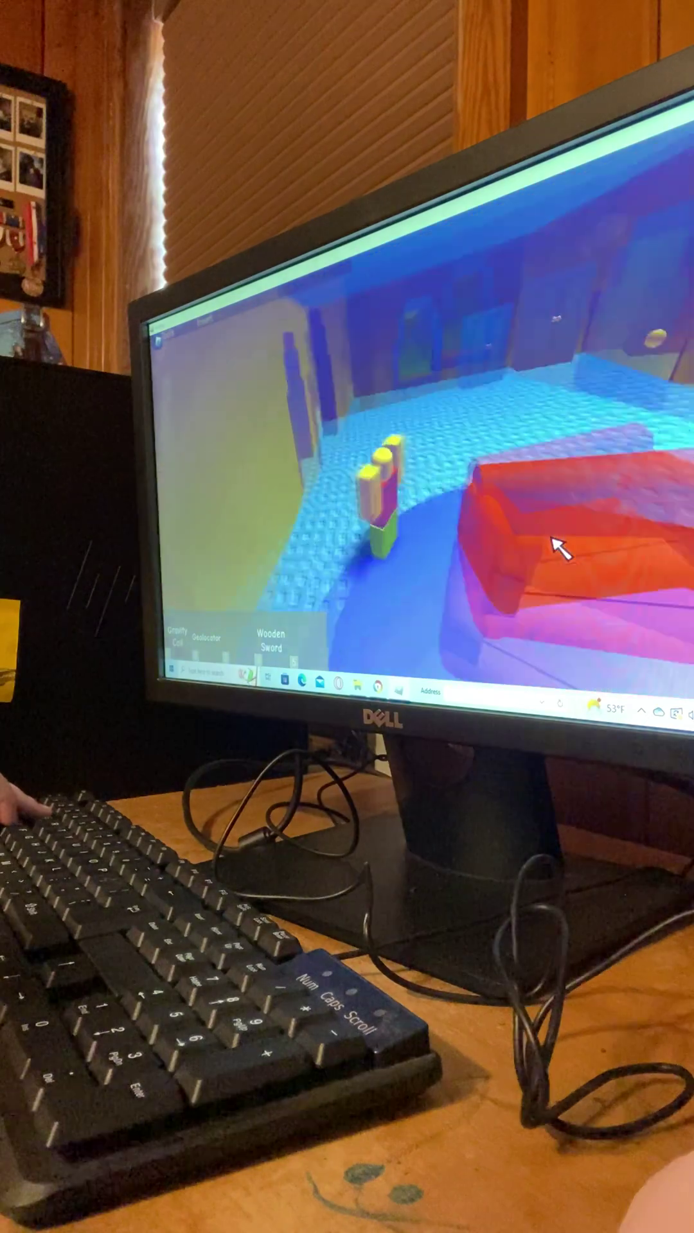
{"action": "key", "text": "w"}
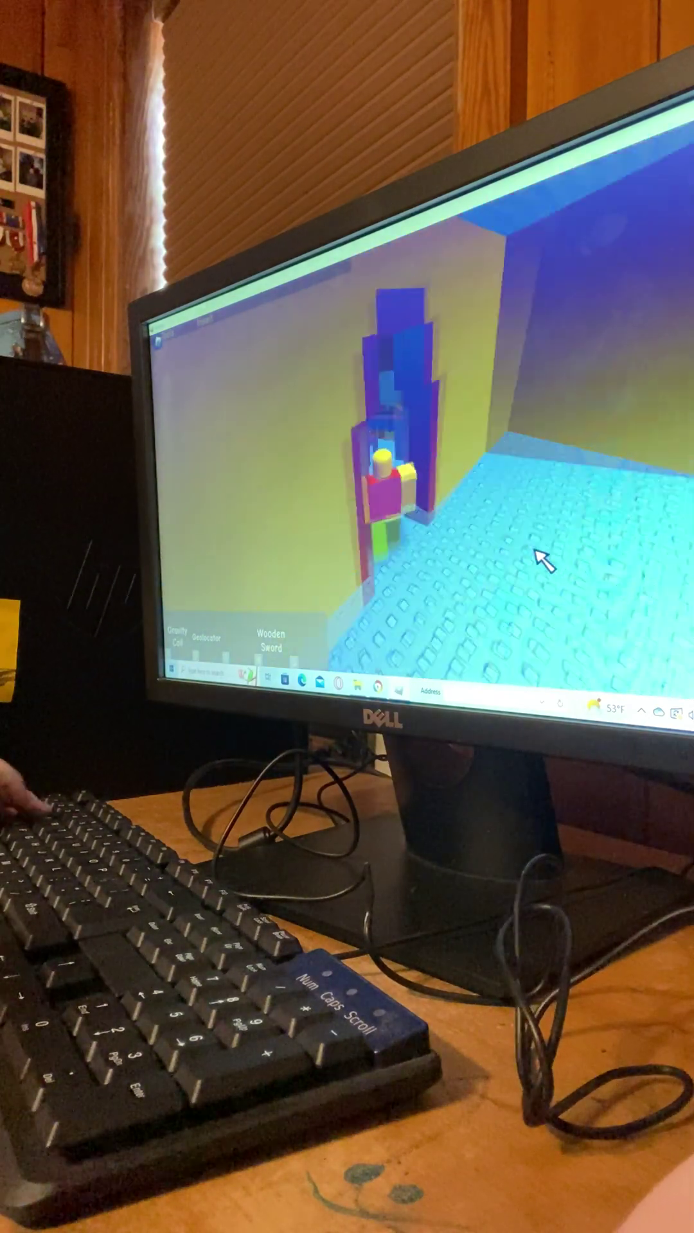
{"action": "key", "text": "w"}
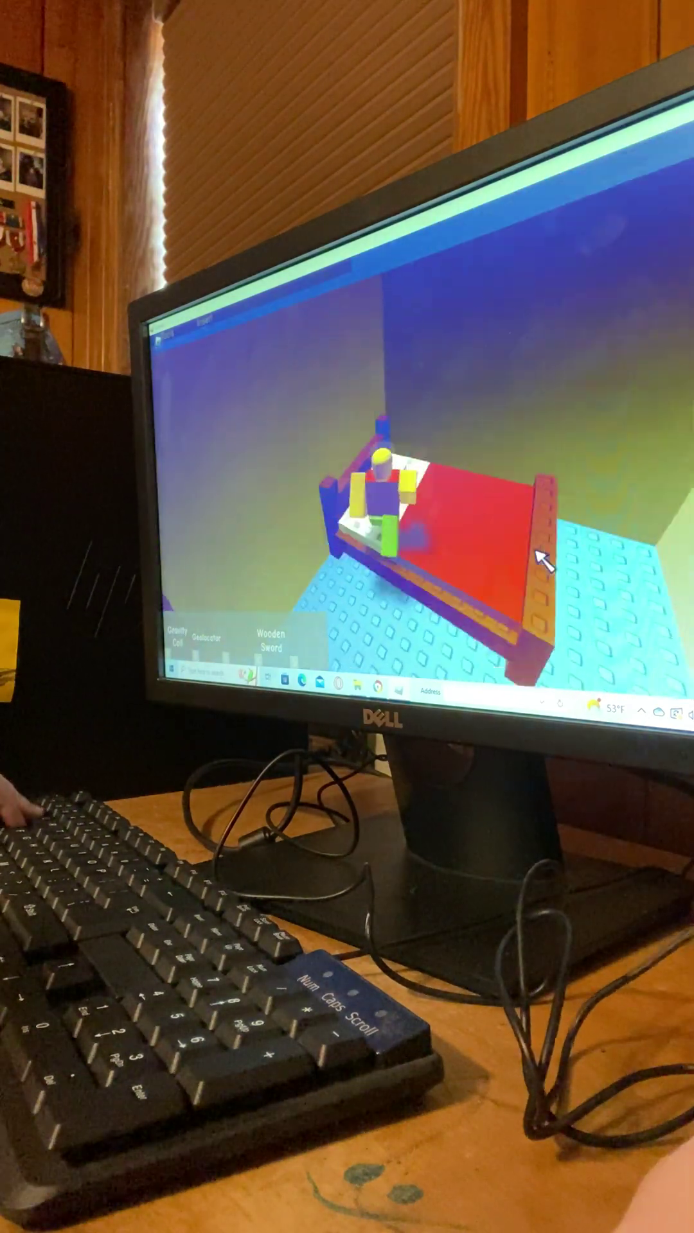
{"action": "key", "text": "w"}
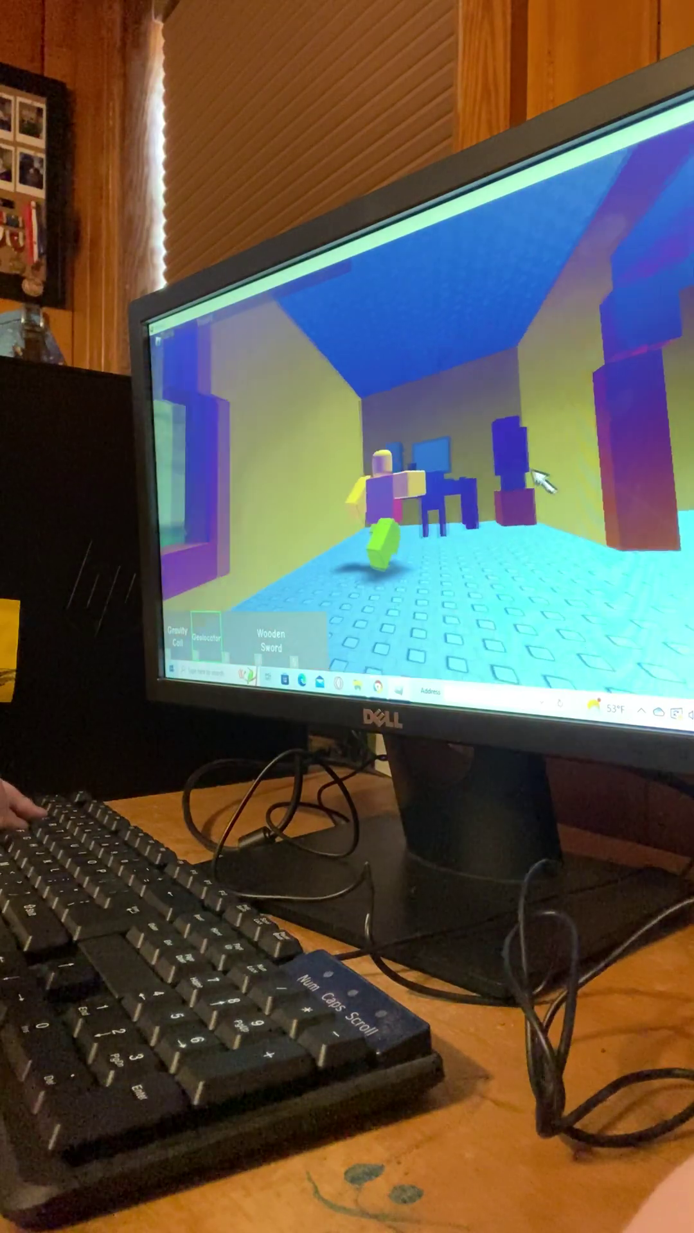
{"action": "key", "text": "w"}
{"action": "key", "text": "w"}
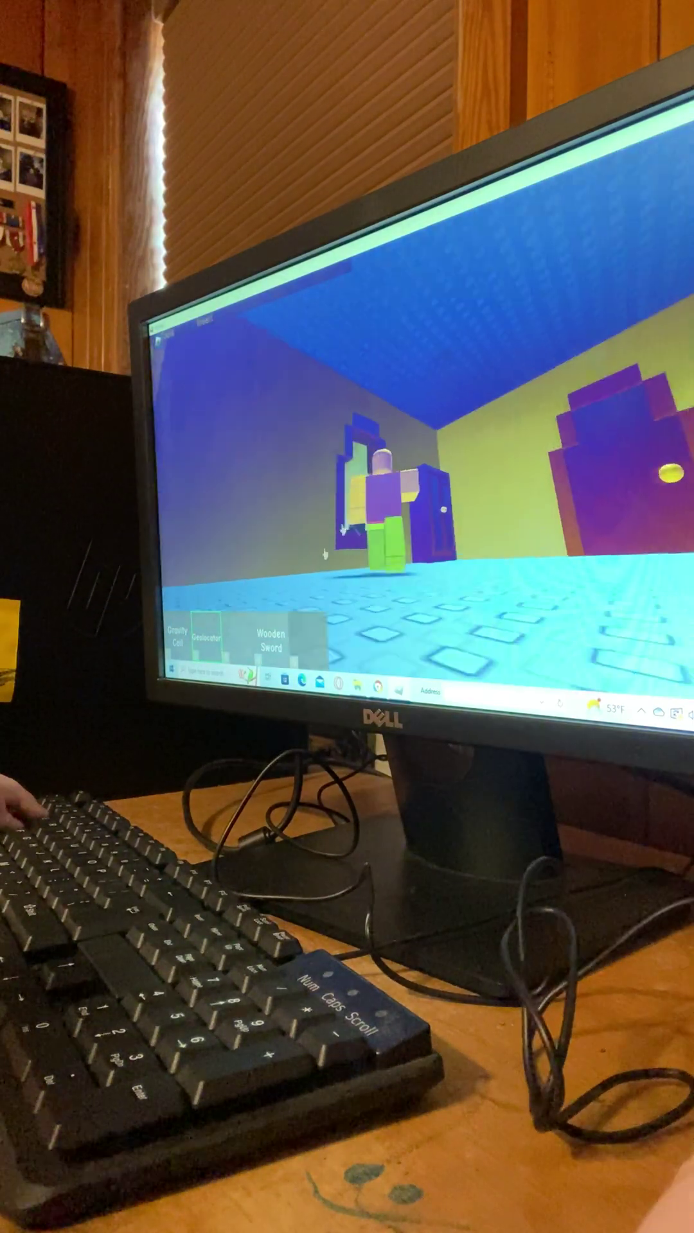
{"action": "key", "text": "w"}
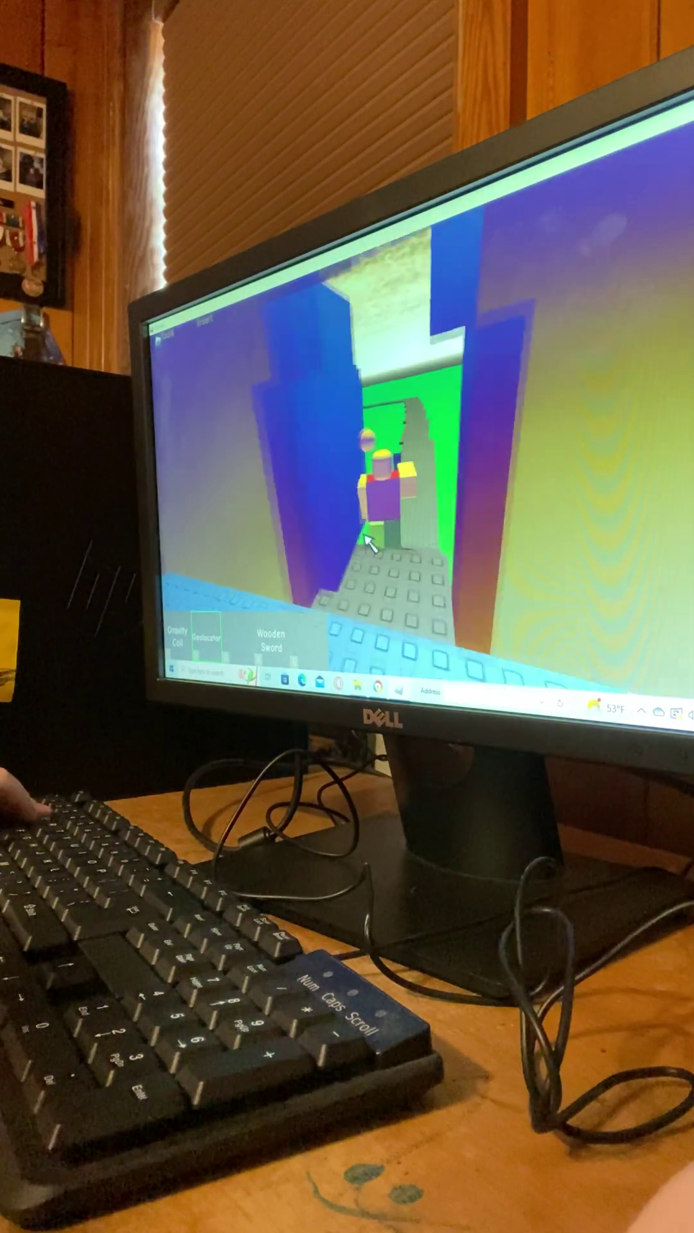
{"action": "key", "text": "w"}
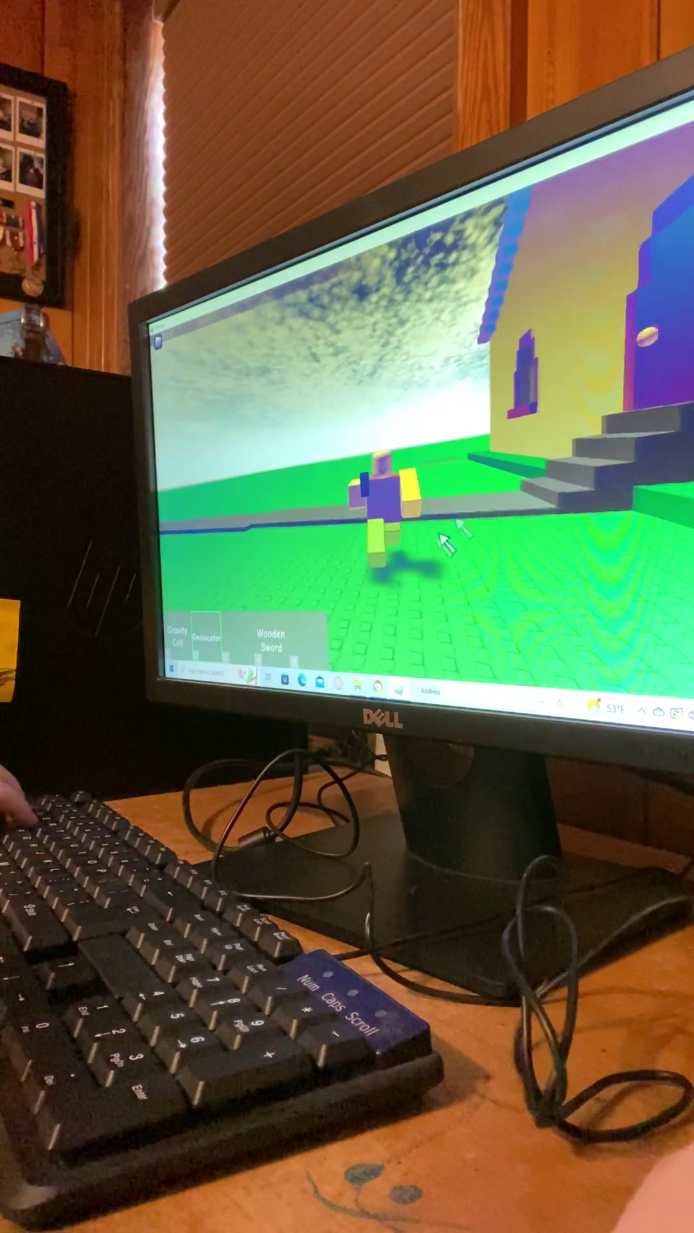
- Orbit the camera above the character and walk across the baseplate to the grey path
{"action": "left_click_drag", "start_coordinate": [359, 490], "coordinate": [371, 473]}
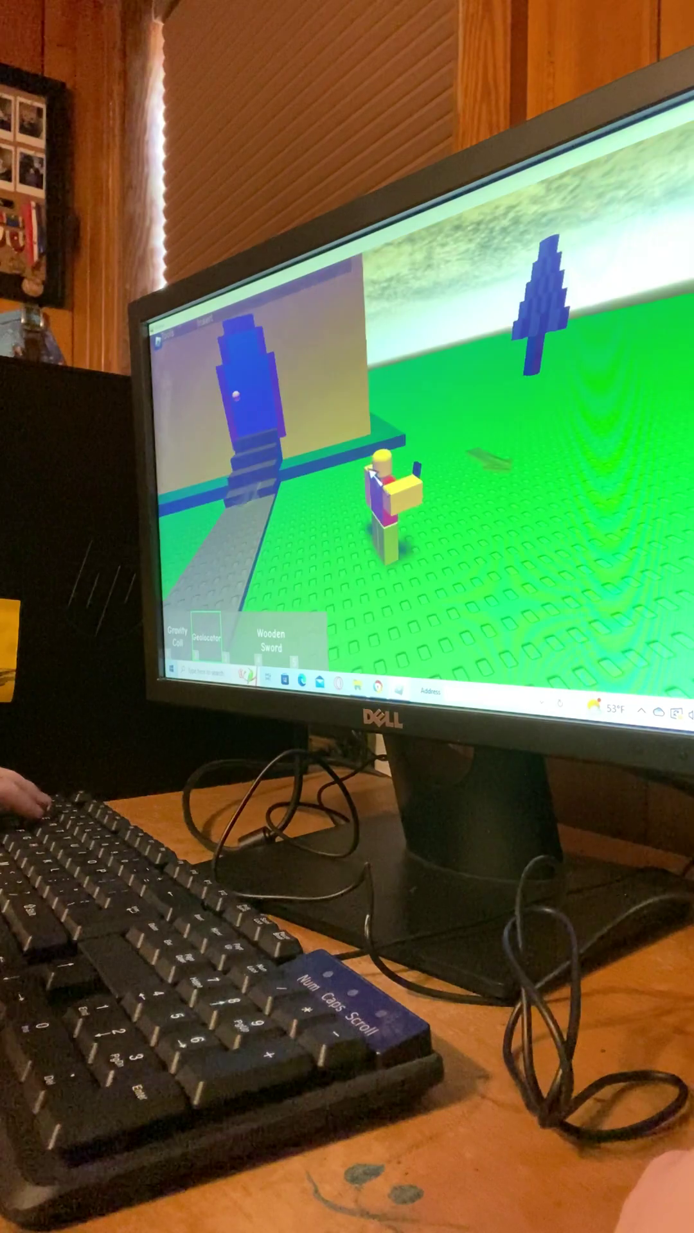
{"action": "mouse_move", "coordinate": [528, 563]}
{"action": "left_mouse_down"}
{"action": "mouse_move", "coordinate": [627, 374]}
{"action": "mouse_move", "coordinate": [590, 380]}
{"action": "left_mouse_up"}
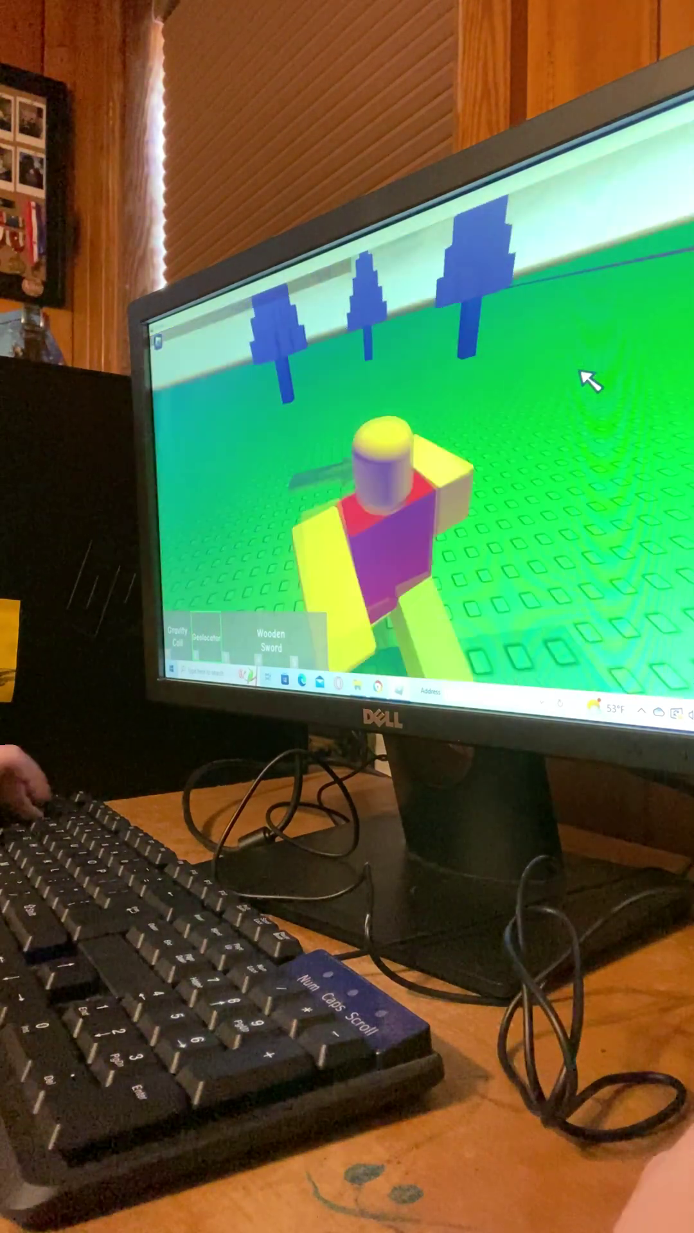
{"action": "key", "text": "w"}
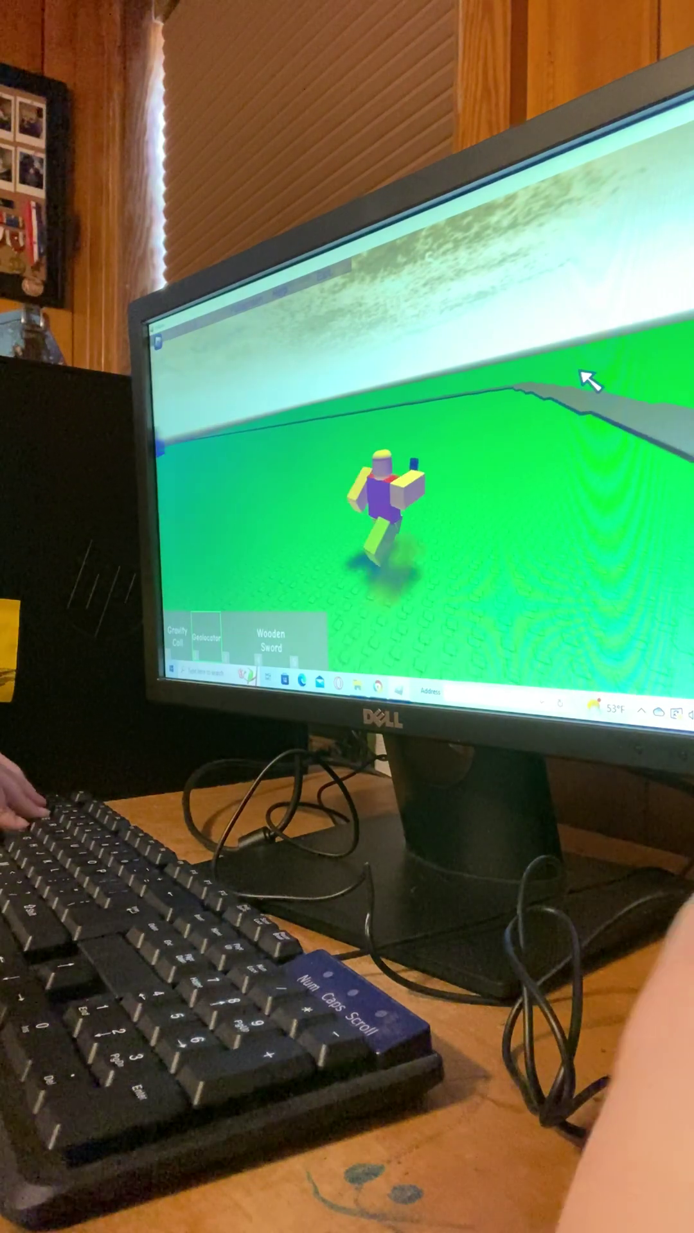
{"action": "key", "text": "w"}
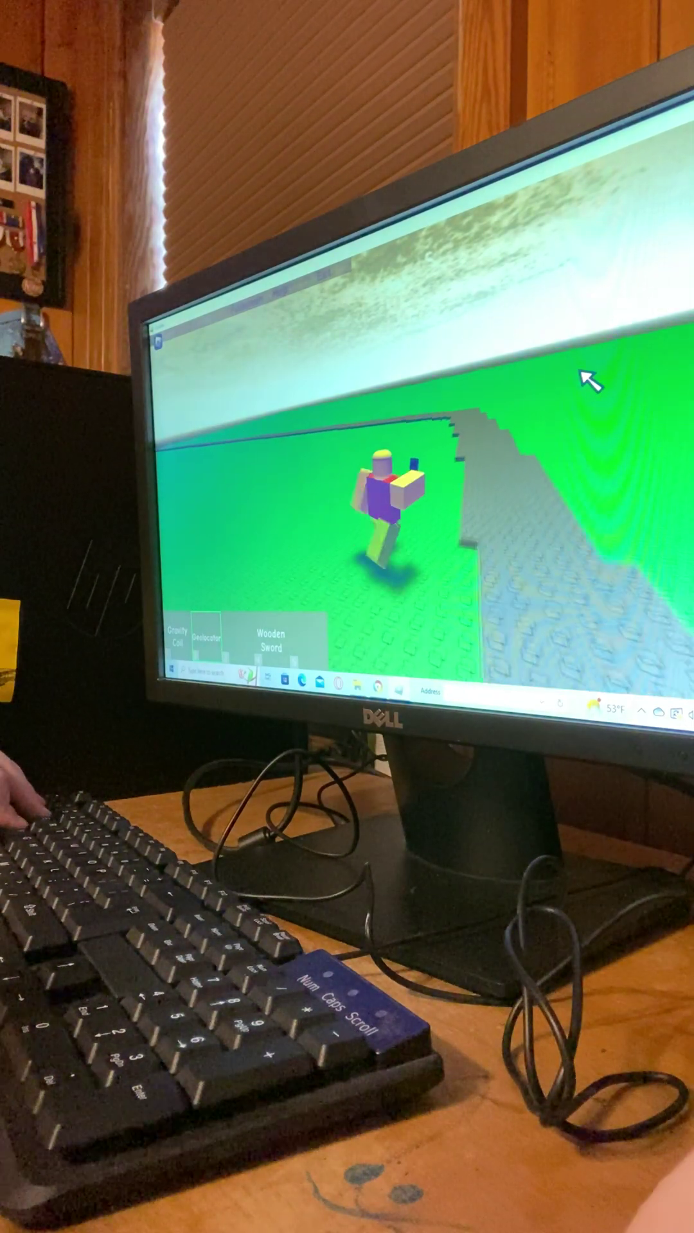
{"action": "key", "text": "w"}
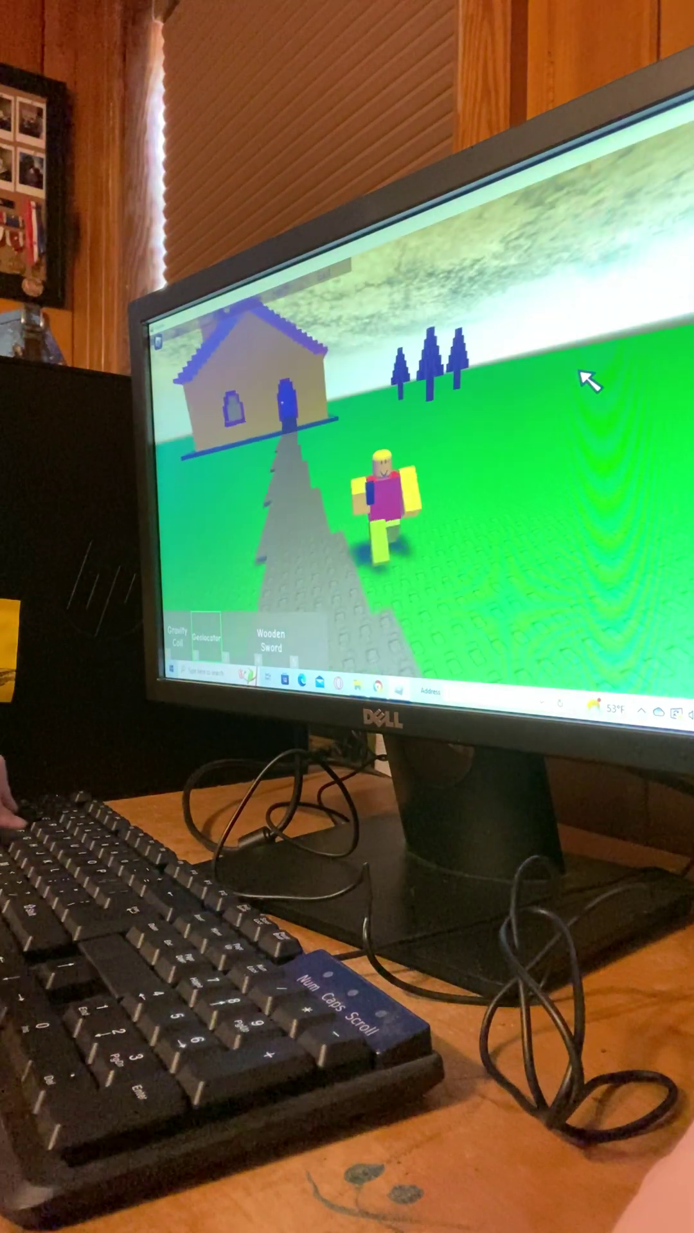
{"action": "scroll", "coordinate": [589, 380], "scroll_direction": "down", "scroll_amount": 5}
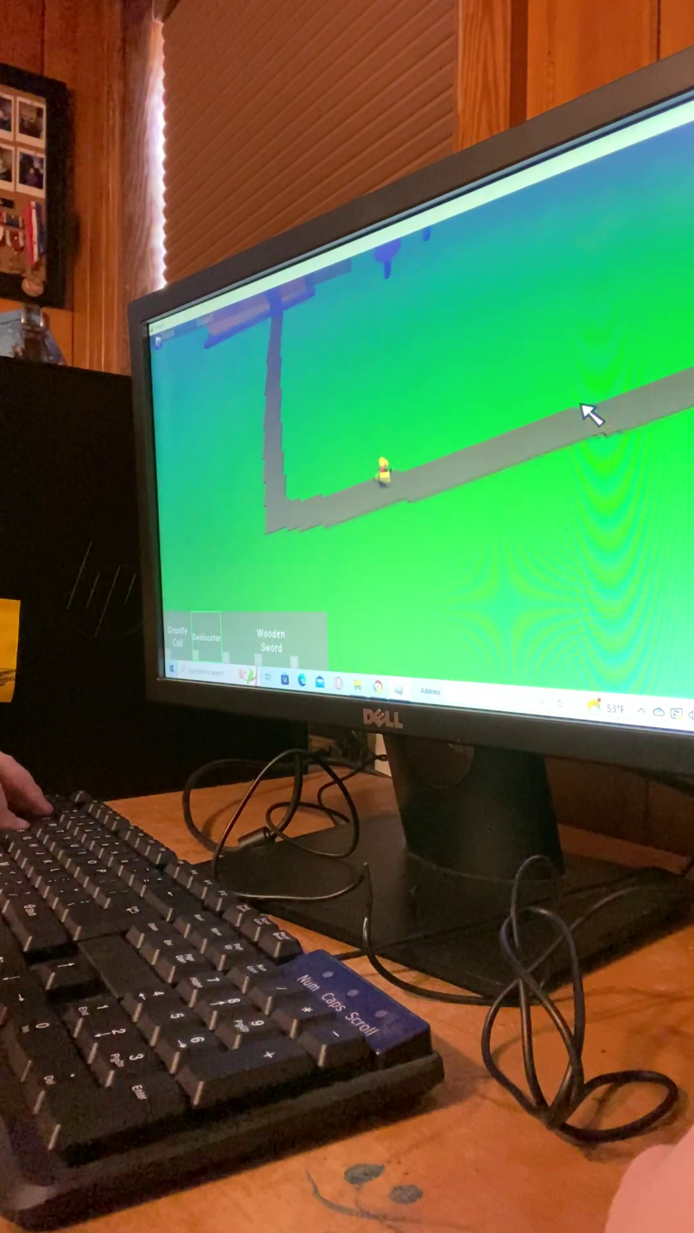
- Turn and lower the view with arrow keys until the house front is centred
{"action": "key", "text": "Left"}
{"action": "key", "text": "Left"}
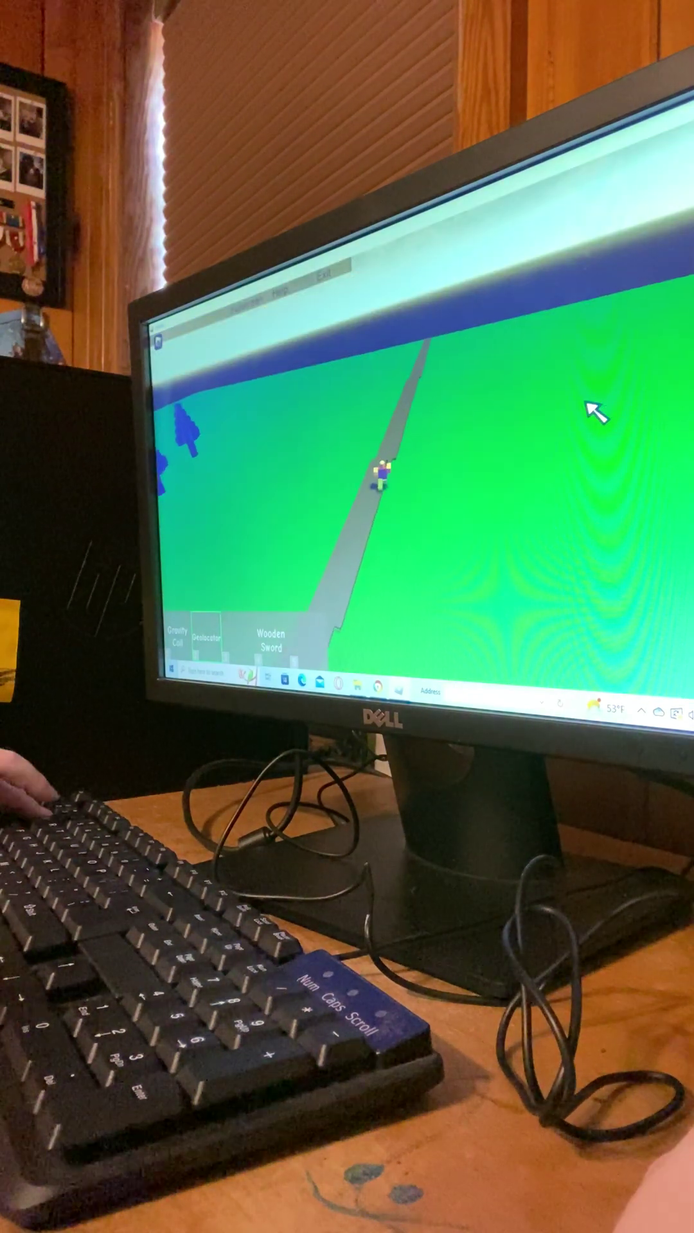
{"action": "key", "text": "Right"}
{"action": "key", "text": "Left"}
{"action": "key", "text": "Left"}
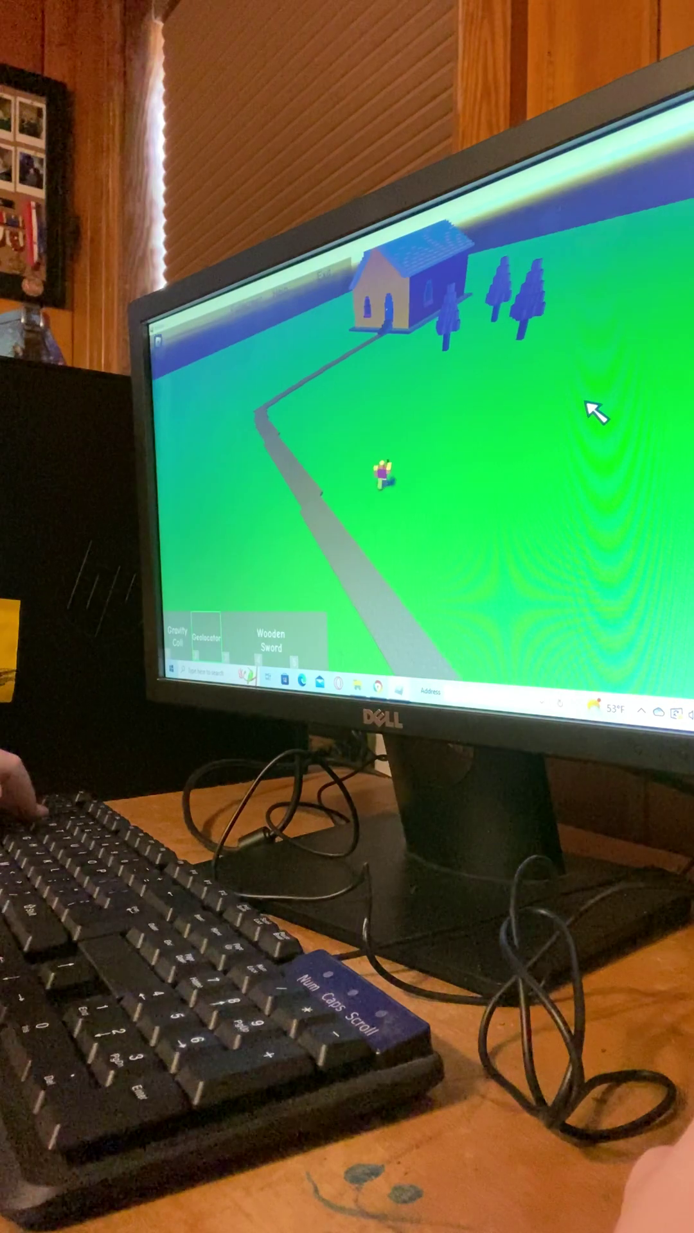
{"action": "key", "text": "Right"}
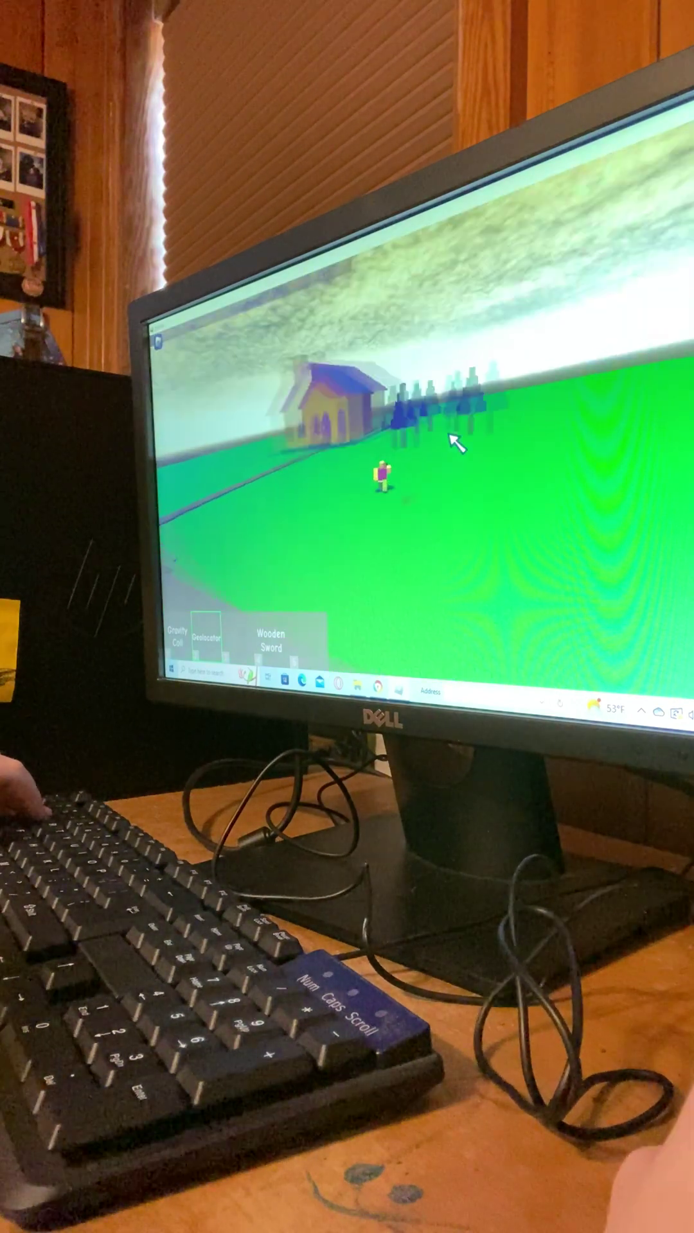
{"action": "key", "text": "Right"}
{"action": "key", "text": "Page_Down"}
{"action": "key", "text": "Left"}
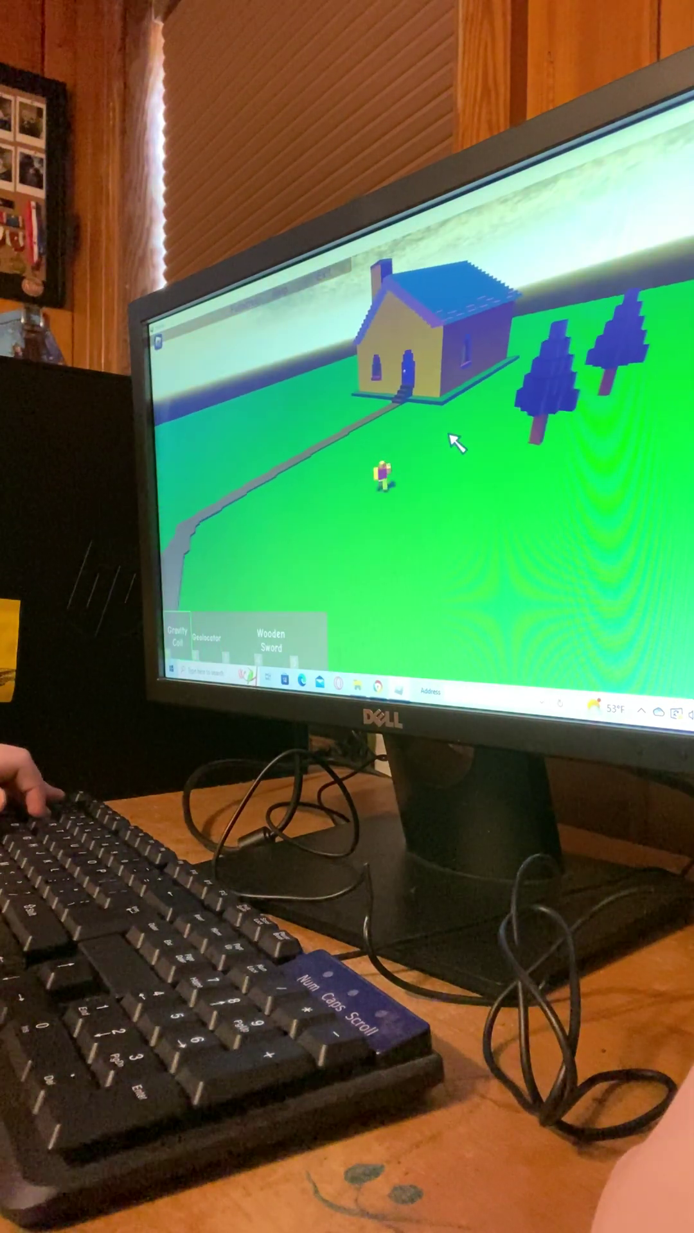
{"action": "scroll", "coordinate": [455, 442], "scroll_direction": "up", "scroll_amount": 2}
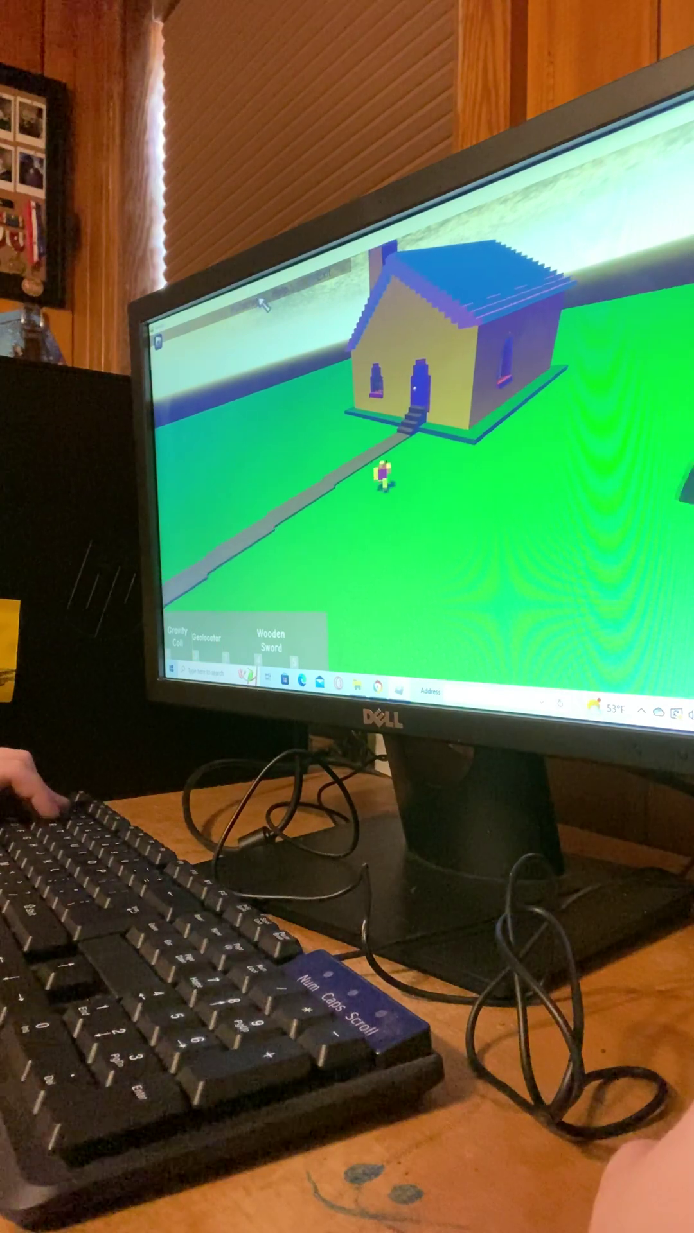
{"action": "scroll", "coordinate": [289, 293], "scroll_direction": "up", "scroll_amount": 1}
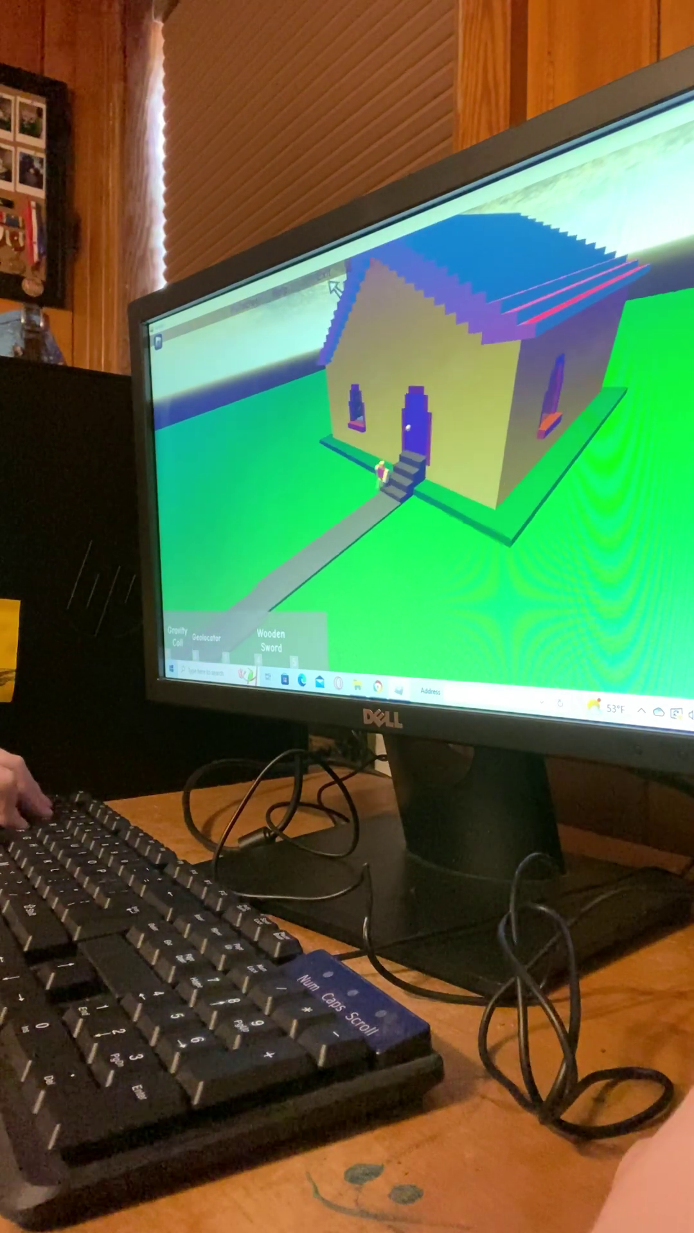
{"action": "scroll", "coordinate": [333, 286], "scroll_direction": "up", "scroll_amount": 1}
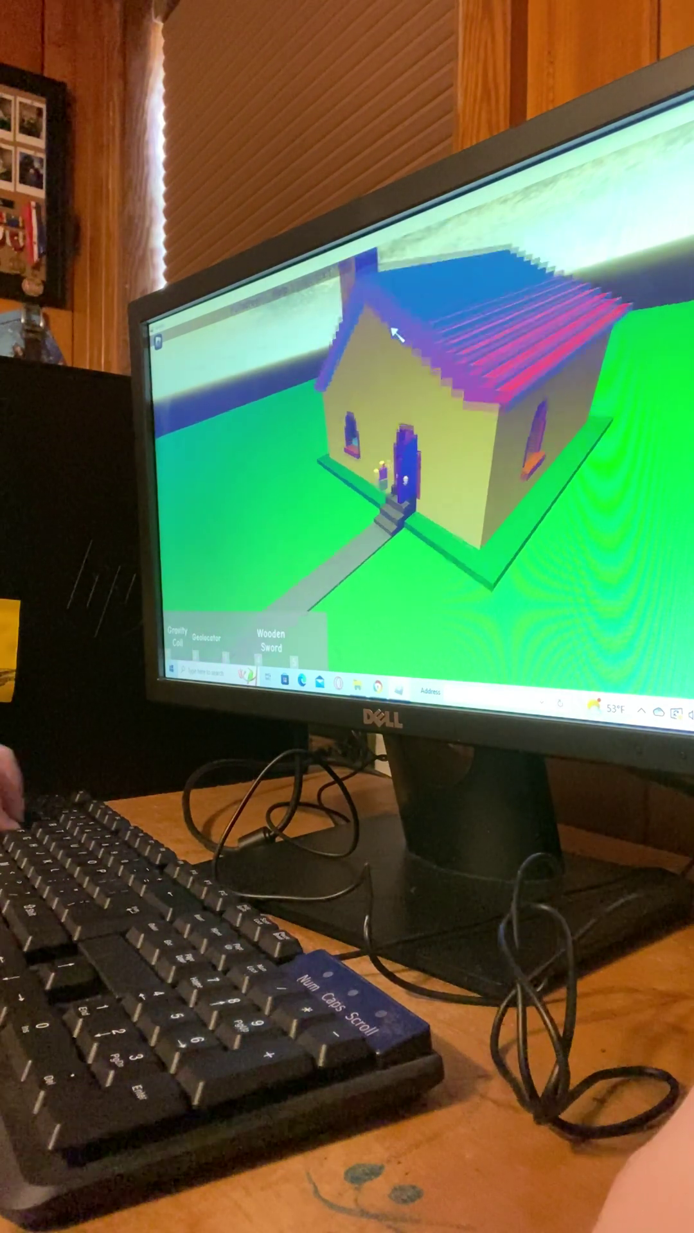
{"action": "left_click_drag", "start_coordinate": [318, 279], "coordinate": [395, 333]}
{"action": "scroll", "coordinate": [395, 333], "scroll_direction": "up", "scroll_amount": 2}
- Walk into the house past the red sofa and TV to the purple doorway facing the monitor desks
{"action": "key", "text": "w"}
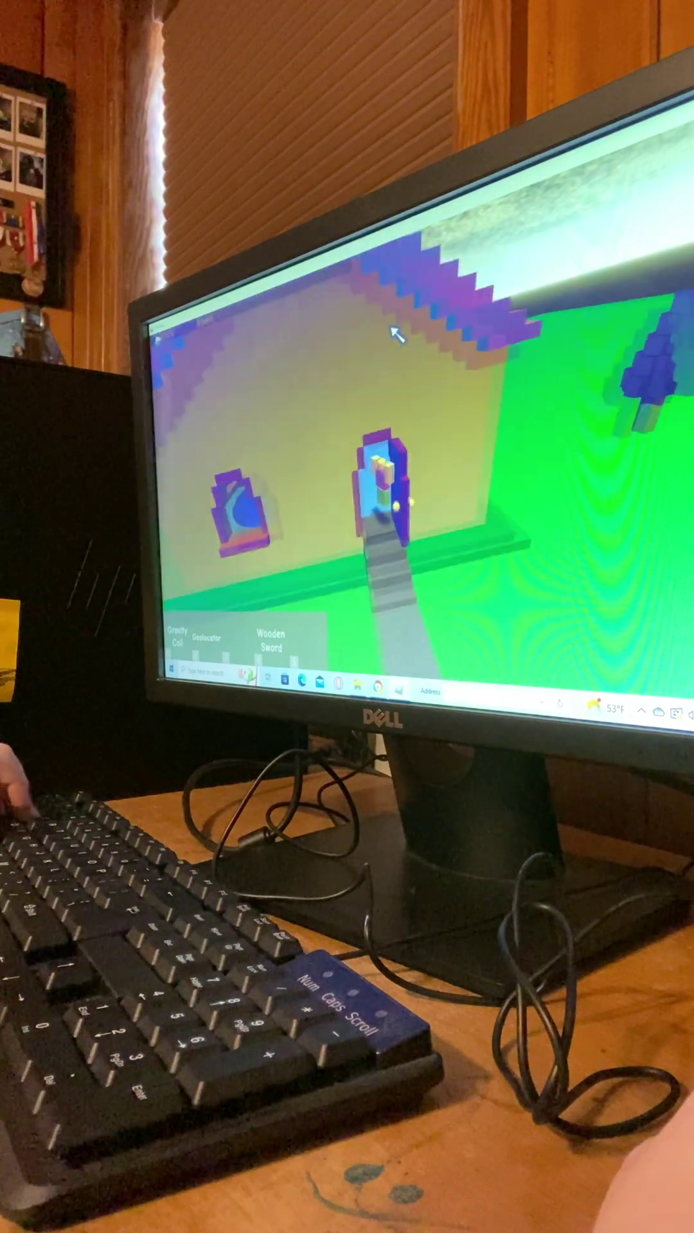
{"action": "scroll", "coordinate": [405, 386], "scroll_direction": "up", "scroll_amount": 3}
{"action": "right_click", "coordinate": [421, 444]}
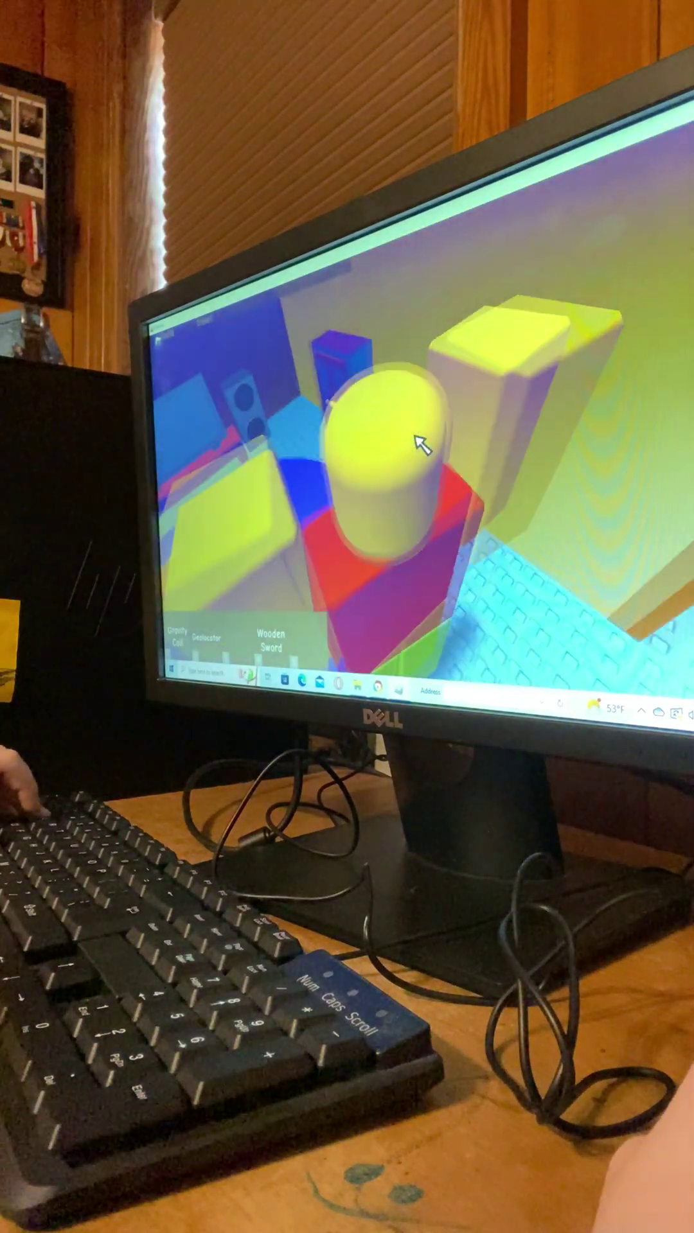
{"action": "scroll", "coordinate": [421, 445], "scroll_direction": "down", "scroll_amount": 2}
{"action": "key", "text": "w"}
{"action": "key", "text": "w"}
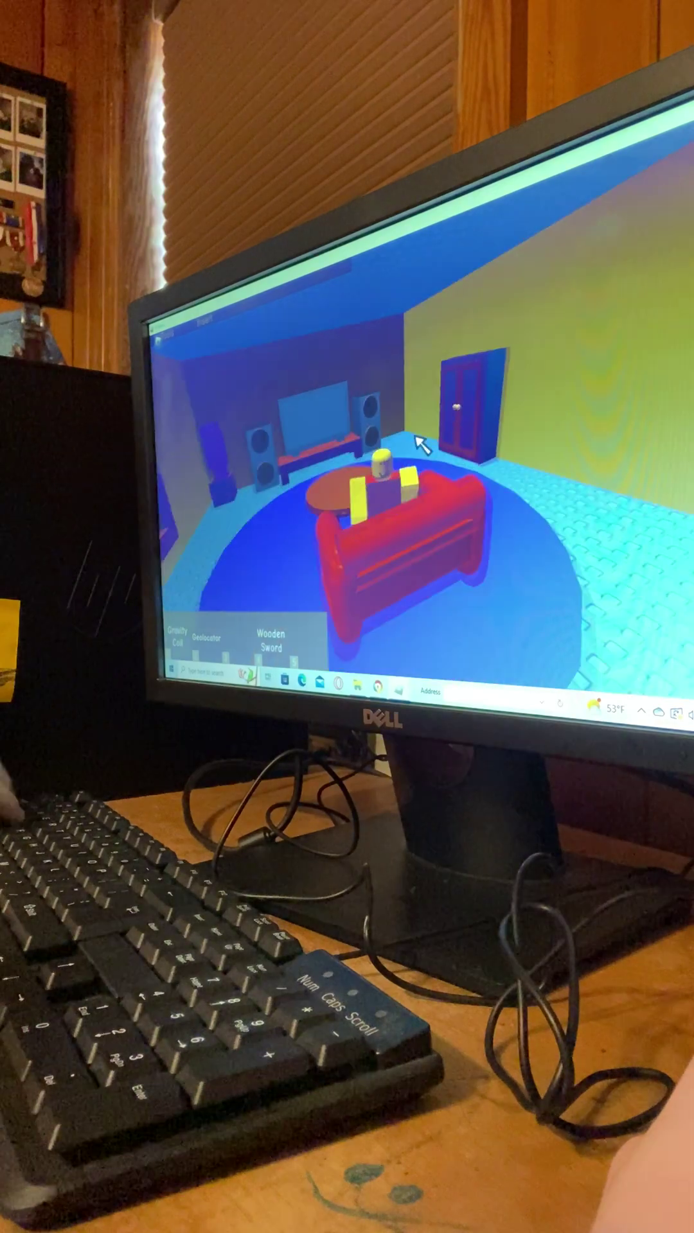
{"action": "right_click", "coordinate": [422, 444]}
{"action": "key", "text": "w"}
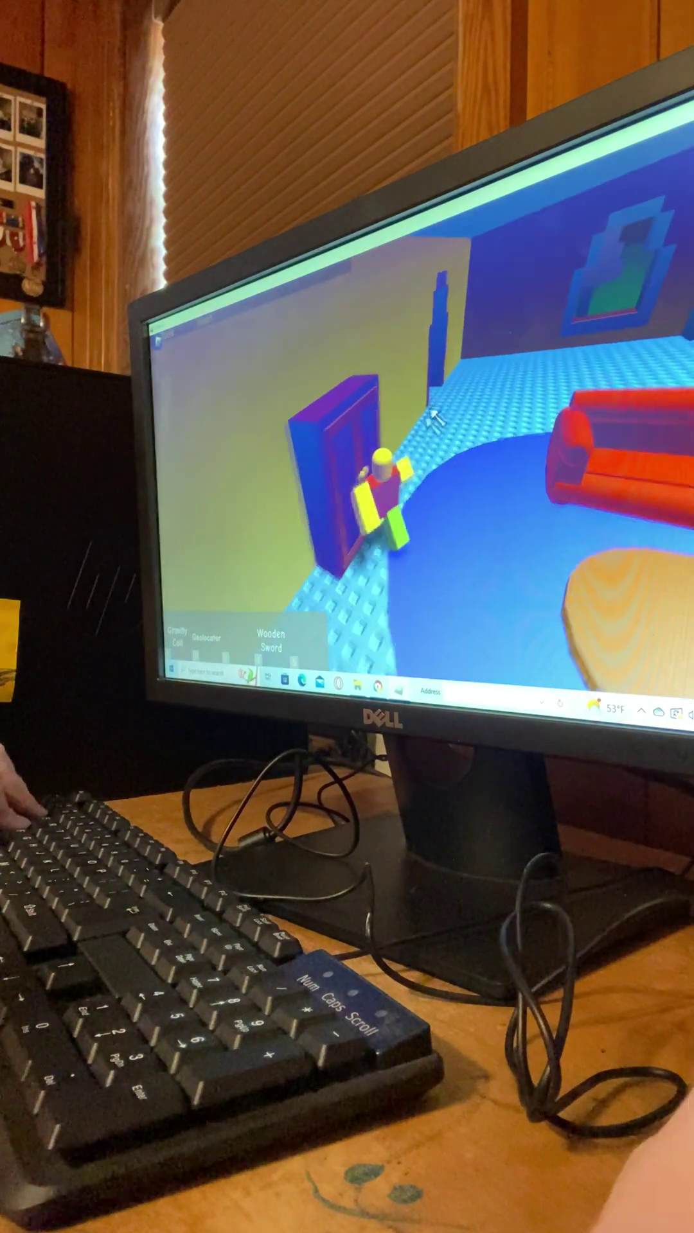
{"action": "right_click", "coordinate": [421, 443]}
{"action": "key", "text": "w"}
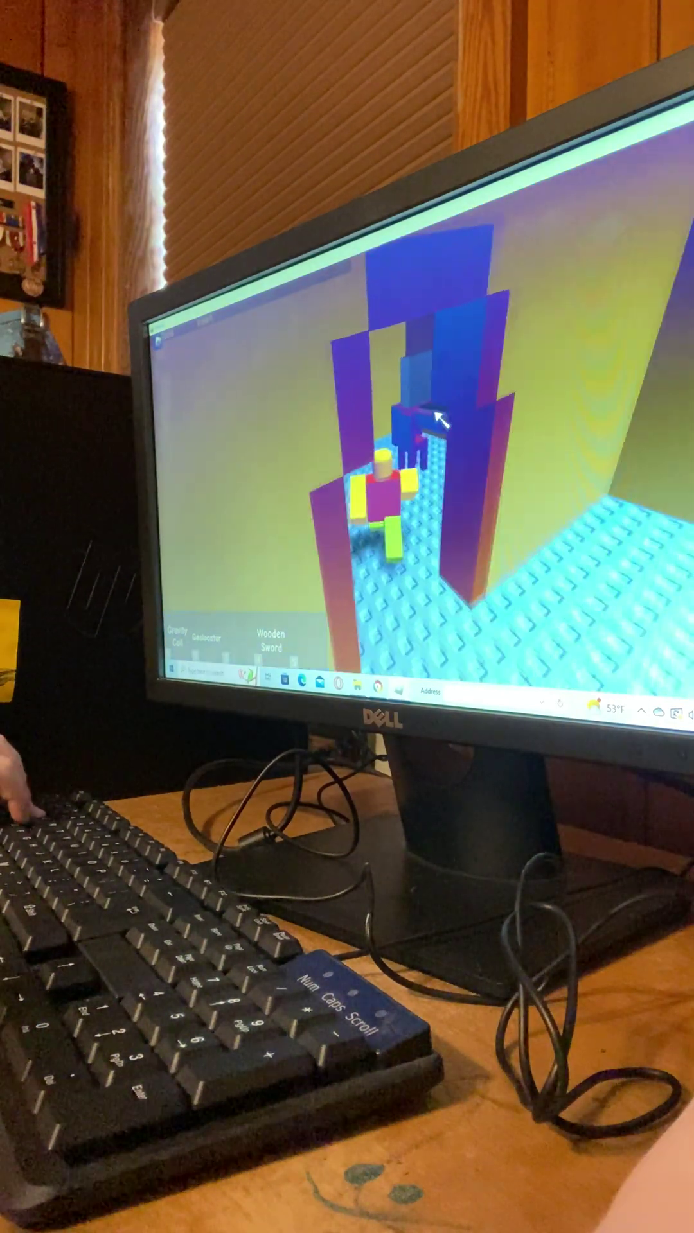
{"action": "right_click", "coordinate": [438, 413]}
- Use the in-game computer to sign in to roCHAT, close it, then reopen and close it
{"action": "left_click", "coordinate": [438, 417]}
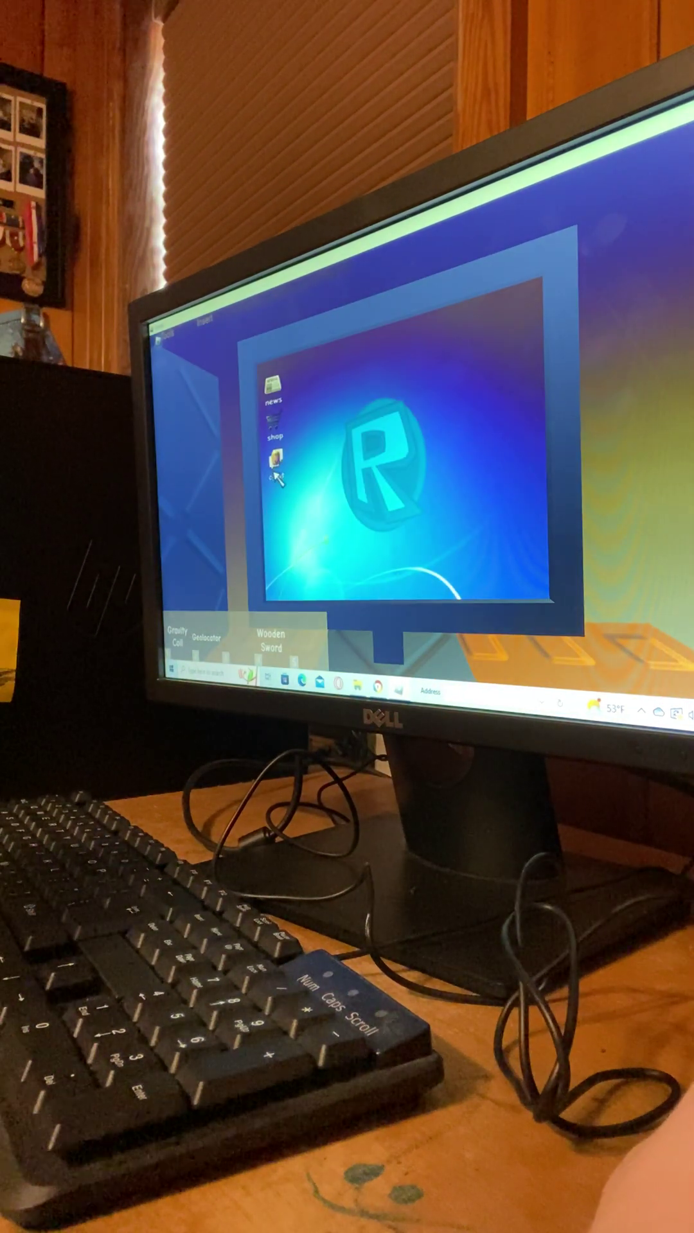
{"action": "double_click", "coordinate": [278, 475]}
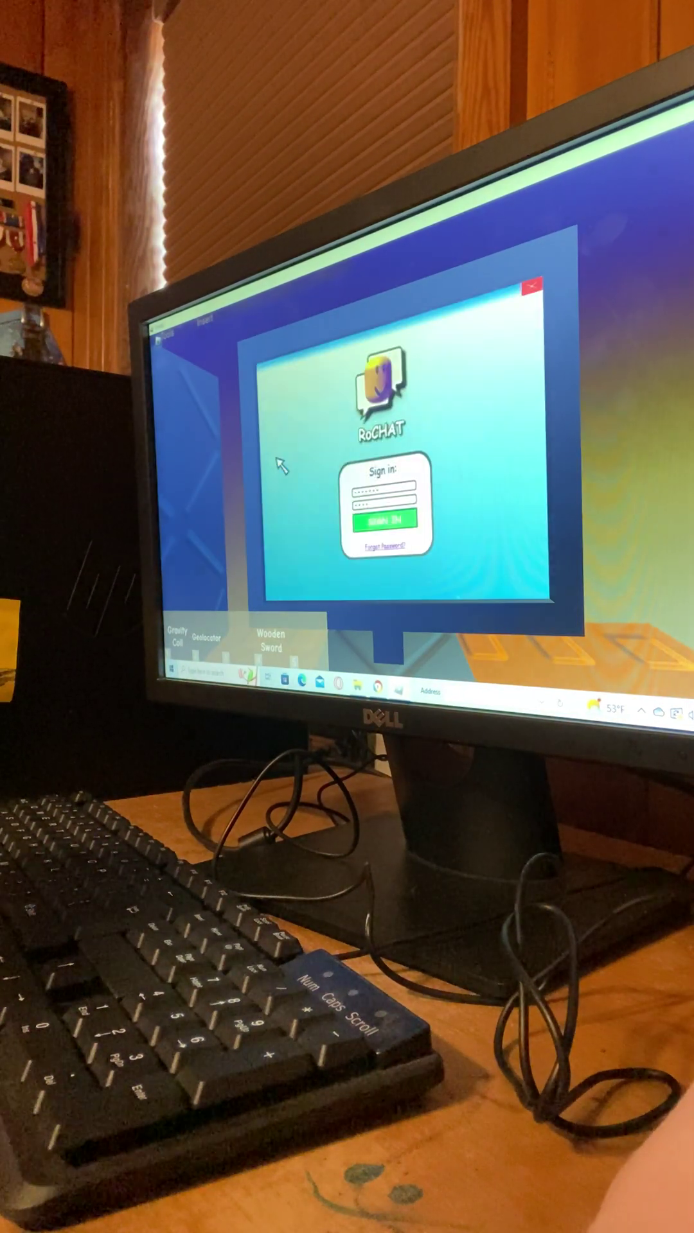
{"action": "left_click", "coordinate": [412, 518]}
{"action": "left_click", "coordinate": [533, 287]}
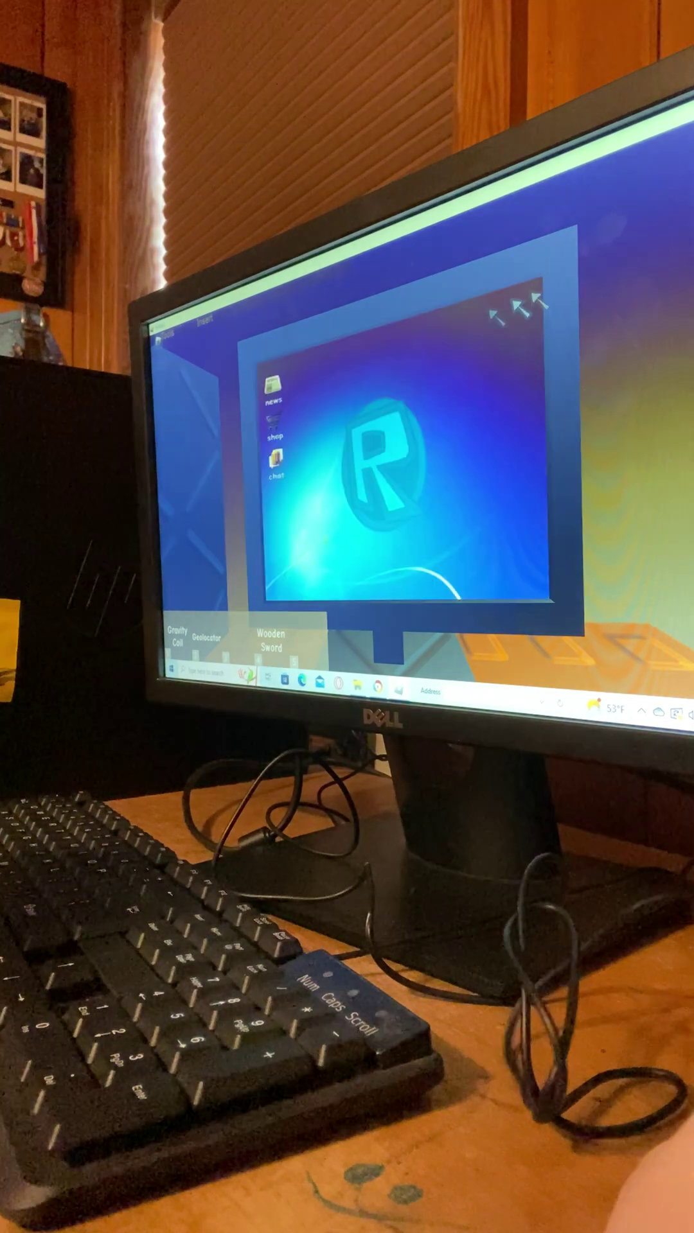
{"action": "double_click", "coordinate": [277, 464]}
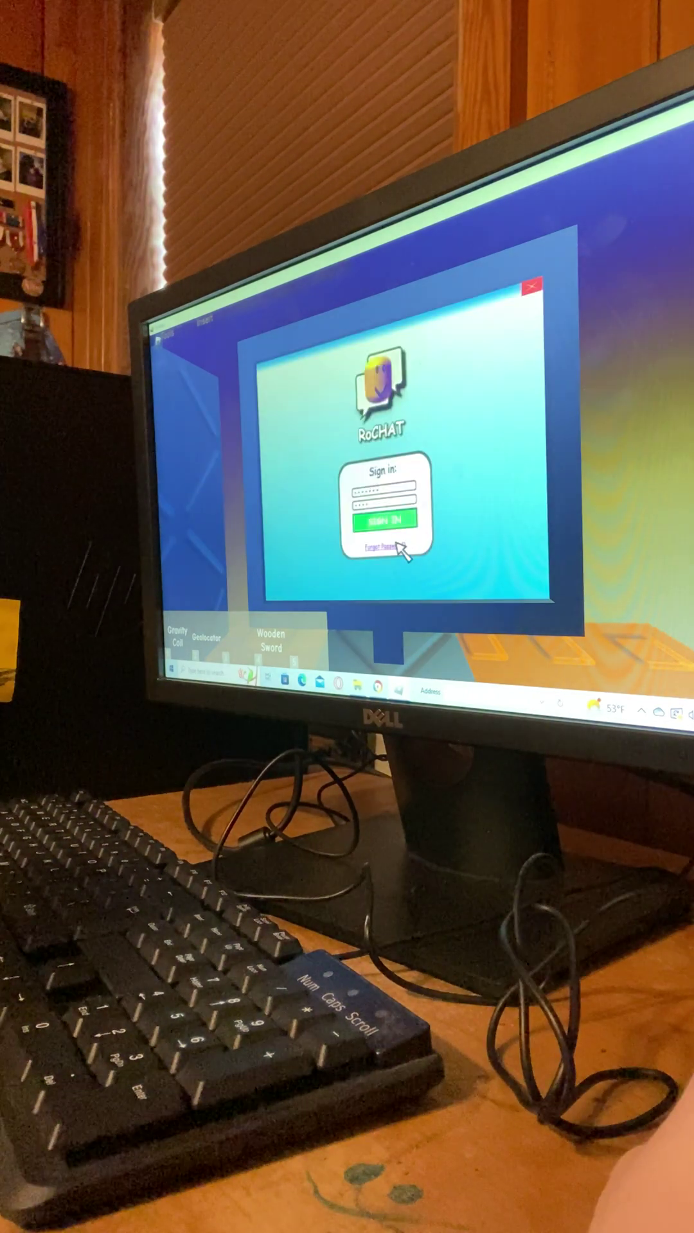
{"action": "left_click", "coordinate": [533, 287]}
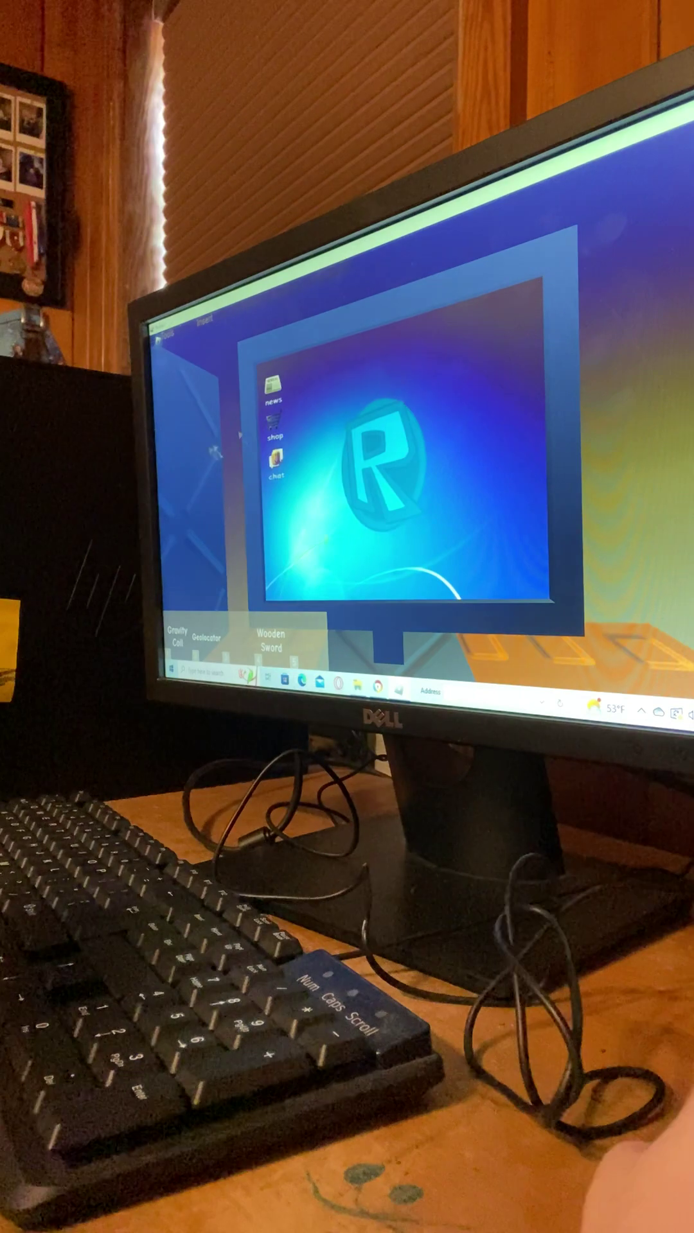
- Open and close the shop, then open the news app
{"action": "double_click", "coordinate": [272, 422]}
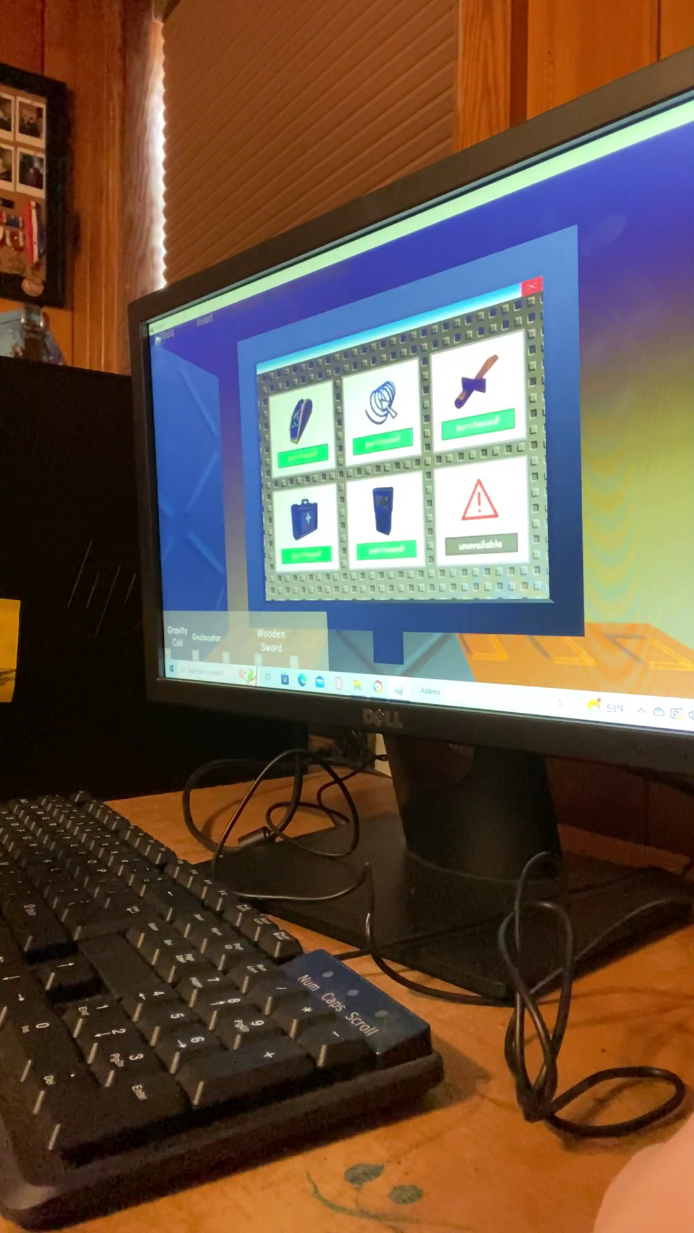
{"action": "left_click", "coordinate": [533, 287]}
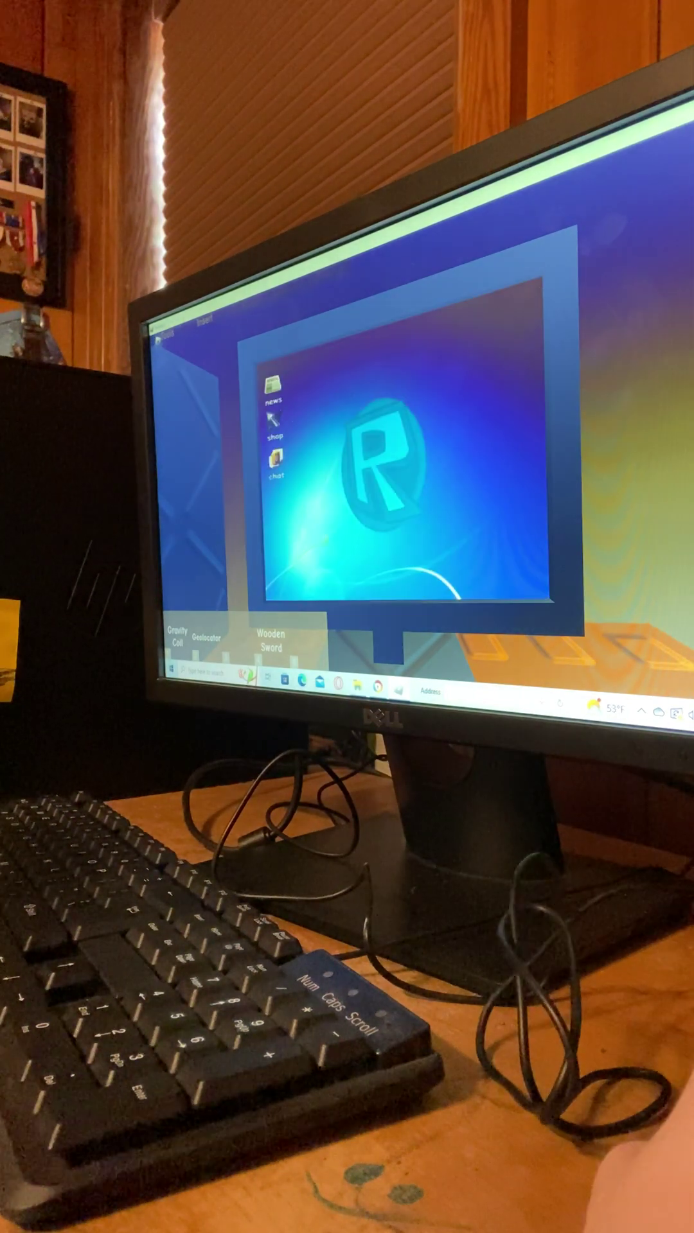
{"action": "double_click", "coordinate": [280, 381]}
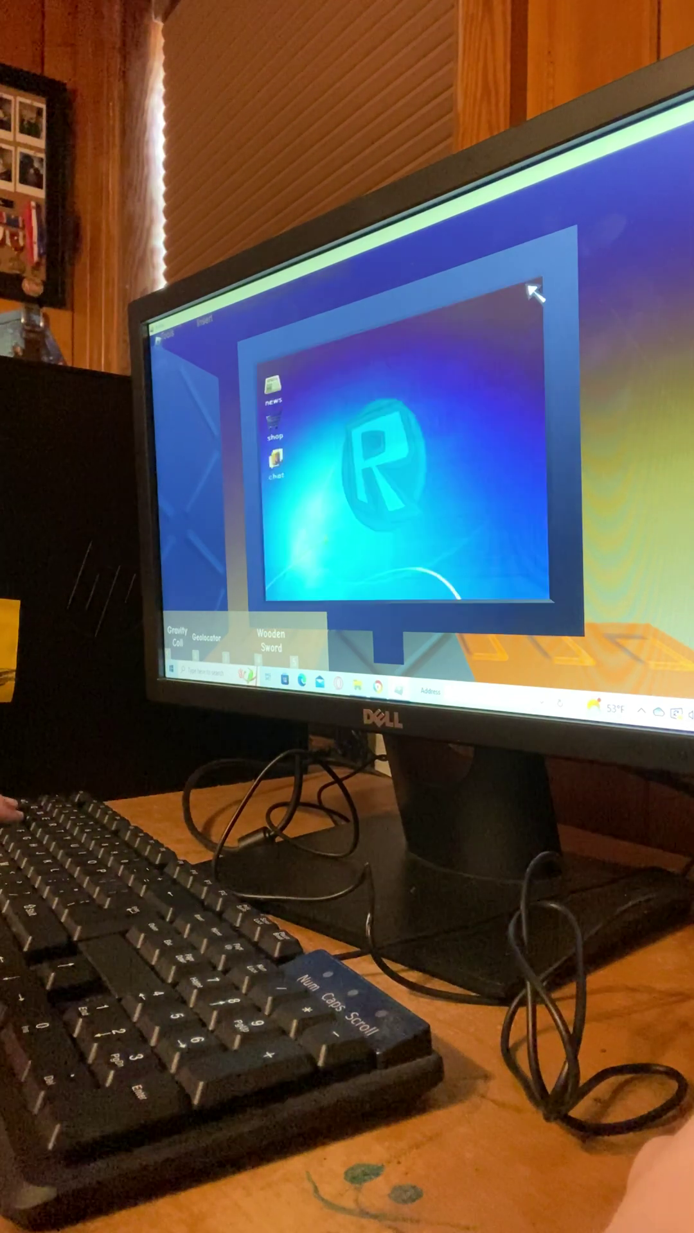
- Walk from the computer through the blue-floored living room, past the rug and couch, to the monitor desk
{"action": "key", "text": "w"}
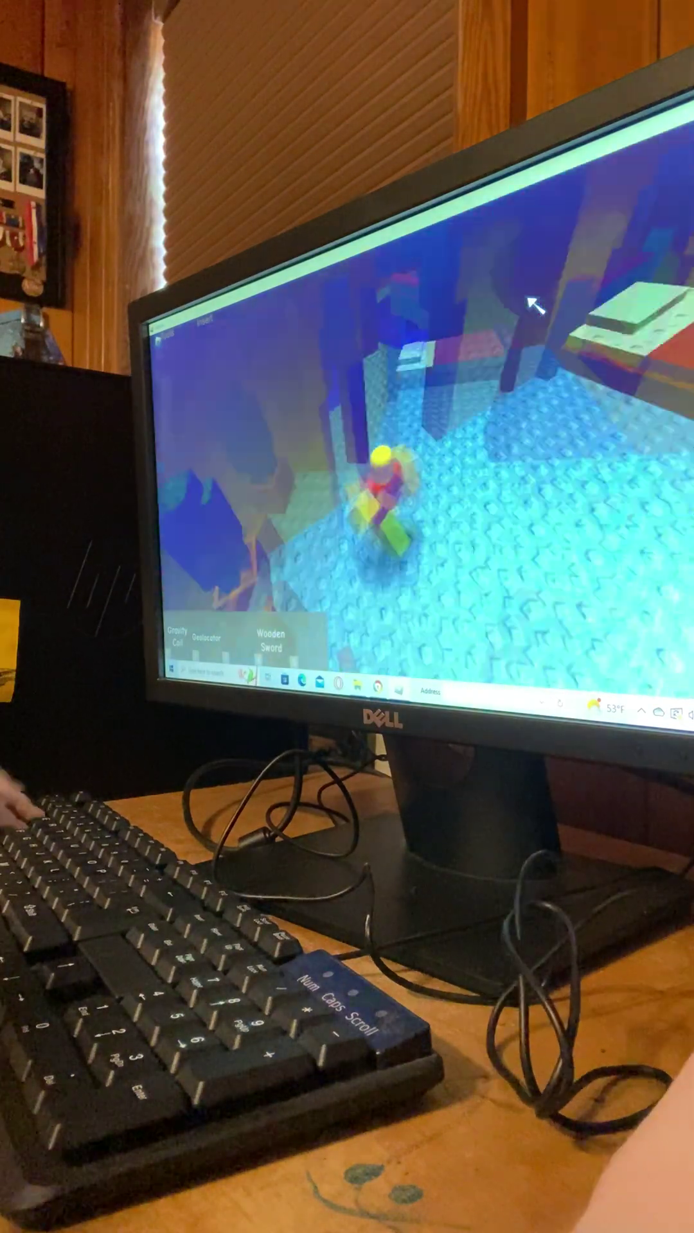
{"action": "key", "text": "w"}
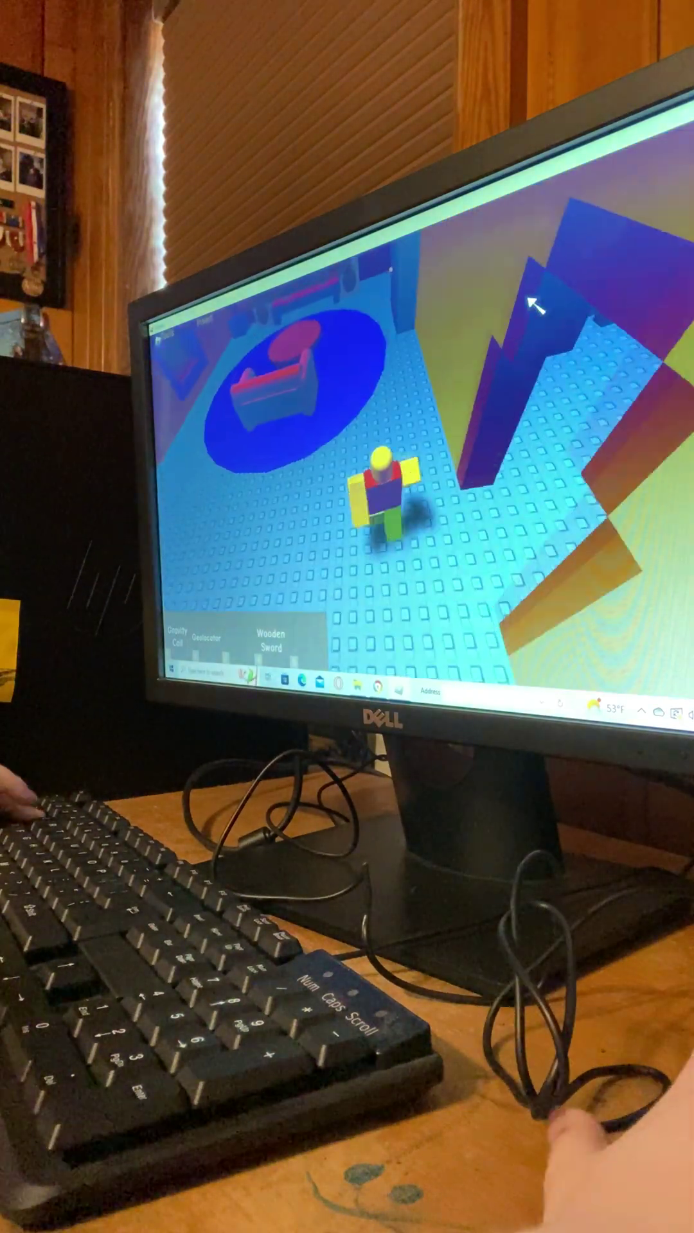
{"action": "key", "text": "w"}
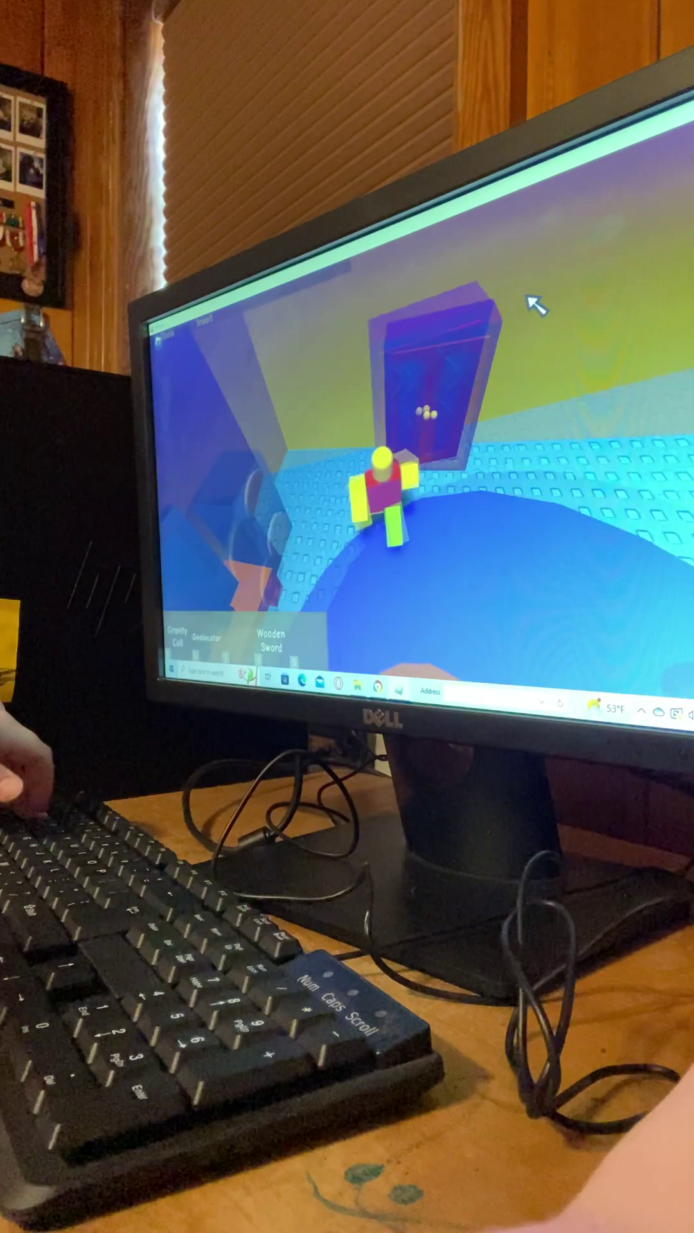
{"action": "key", "text": "w"}
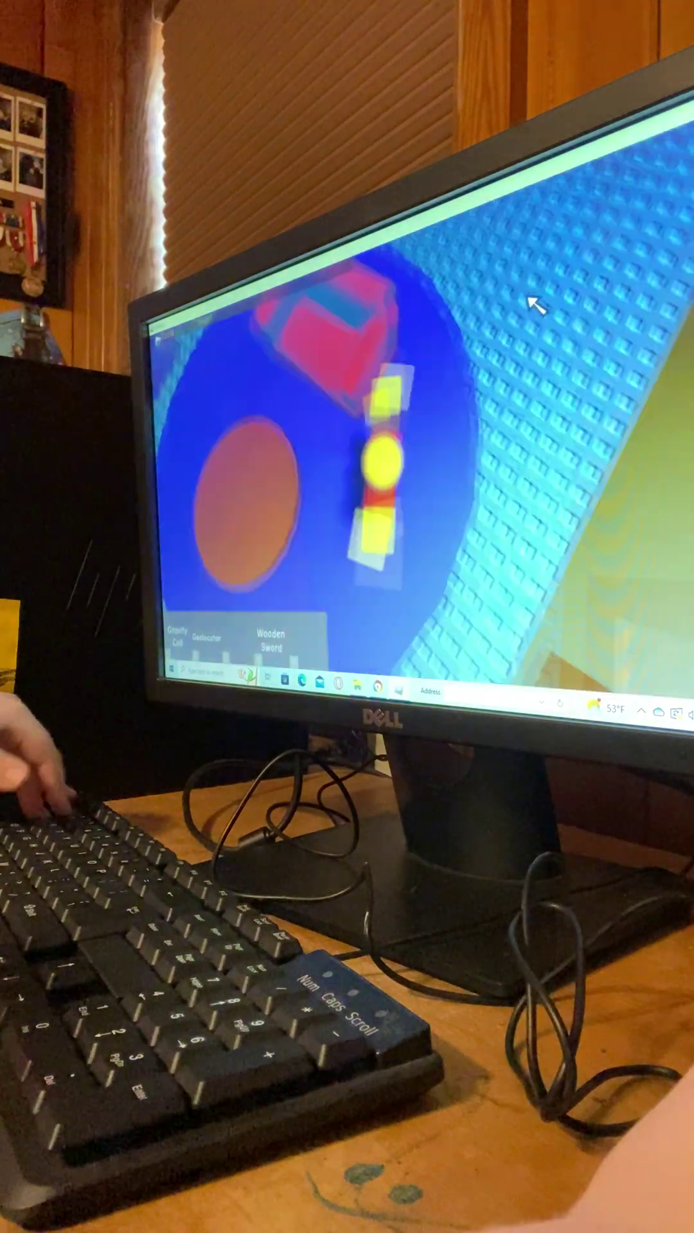
{"action": "key", "text": "w"}
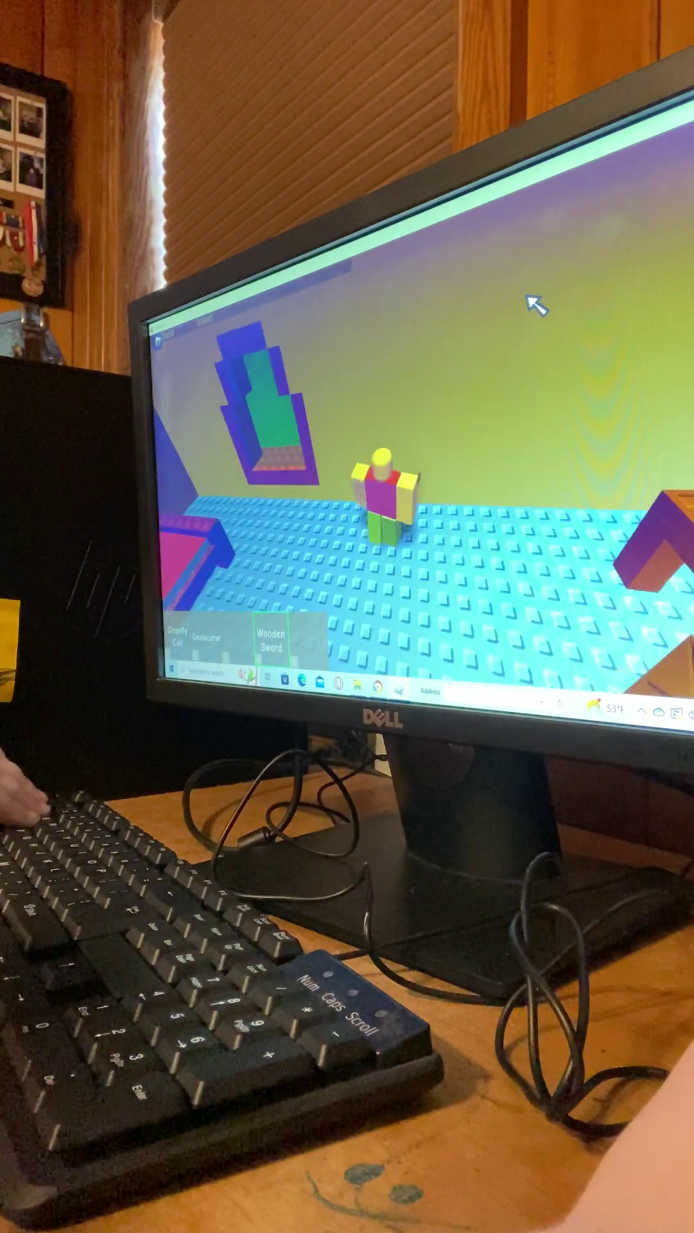
{"action": "key", "text": "w"}
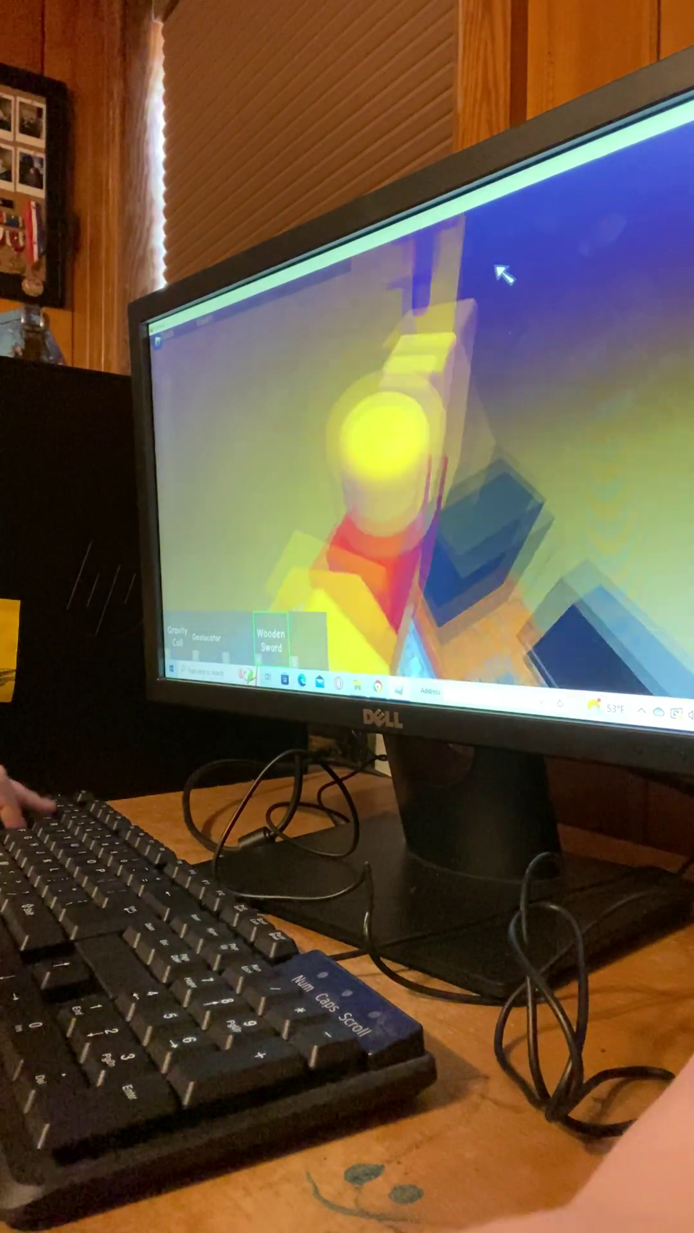